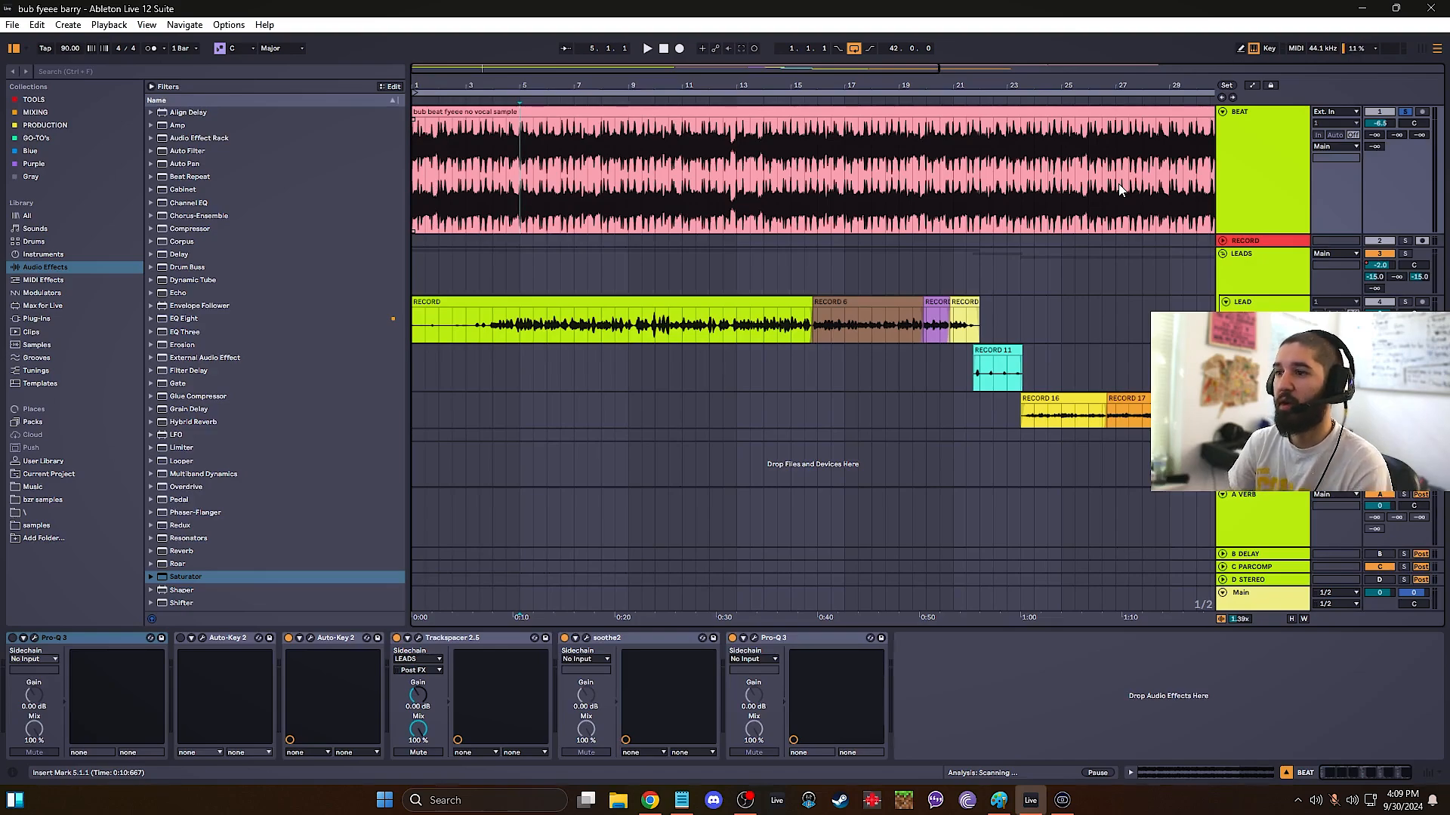
- Bypass every effect on the LEADS track during playback, bring up the D STEREO return's devices and save the set
key(space)
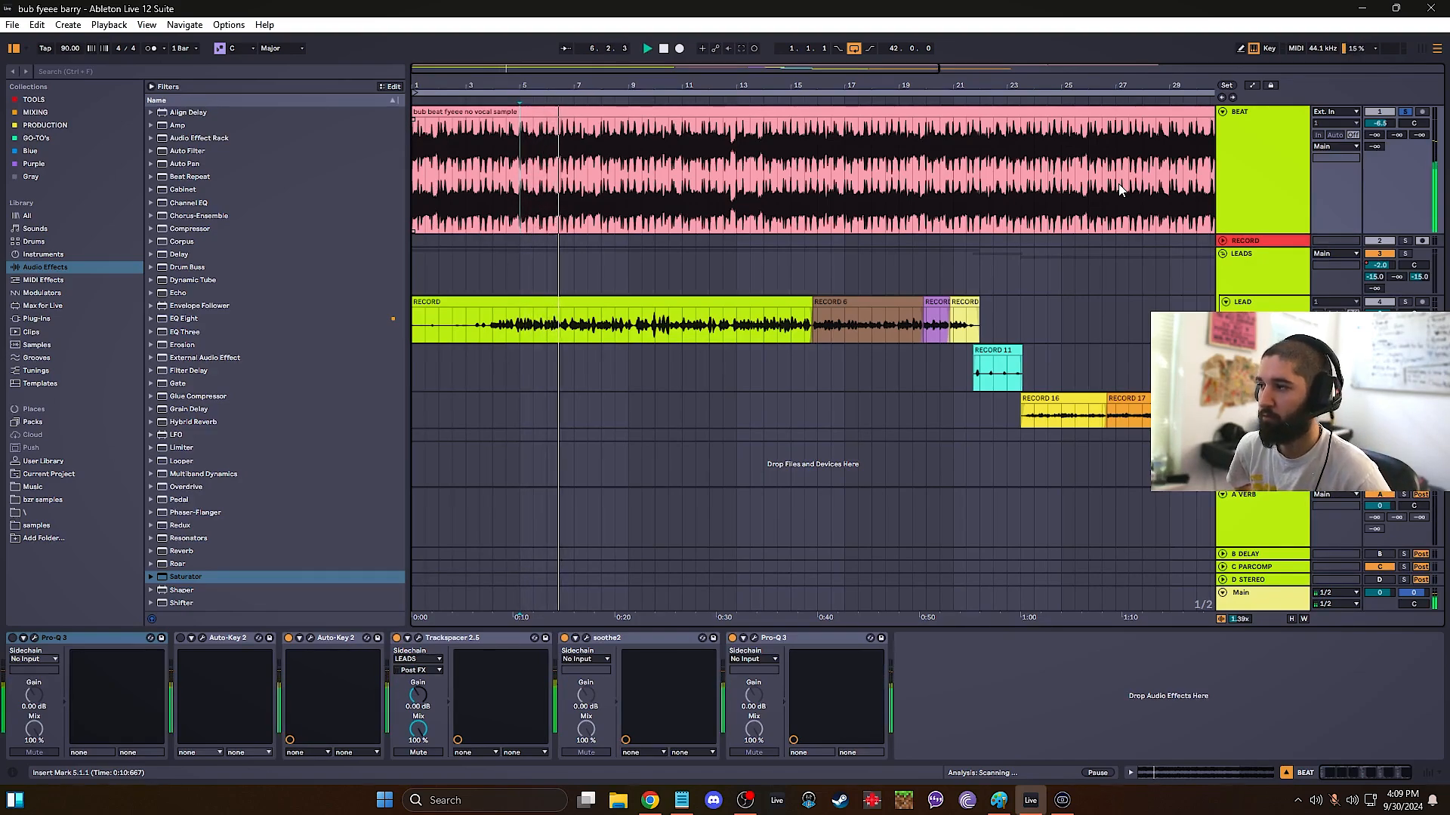
click(1237, 277)
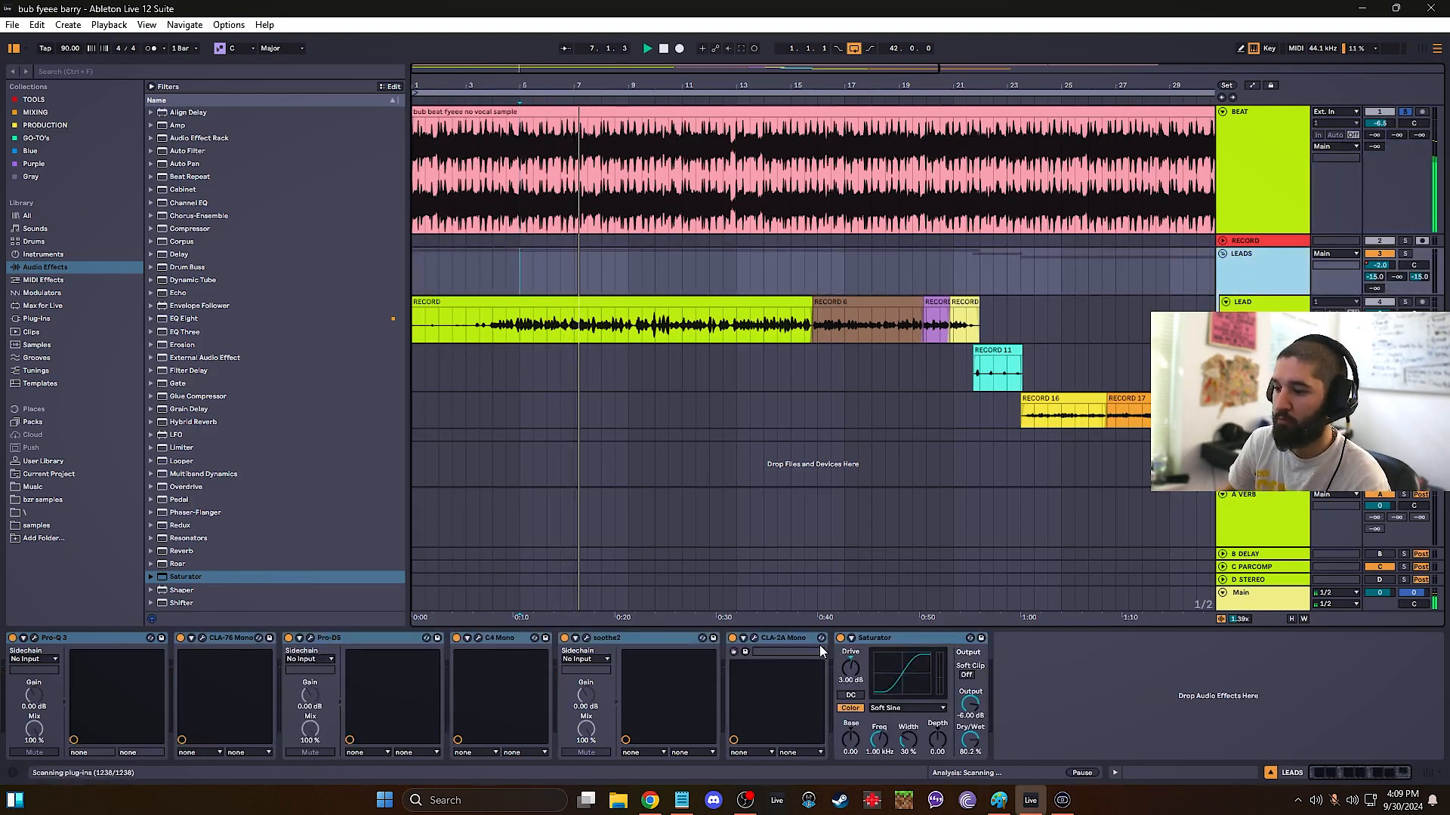
click(841, 639)
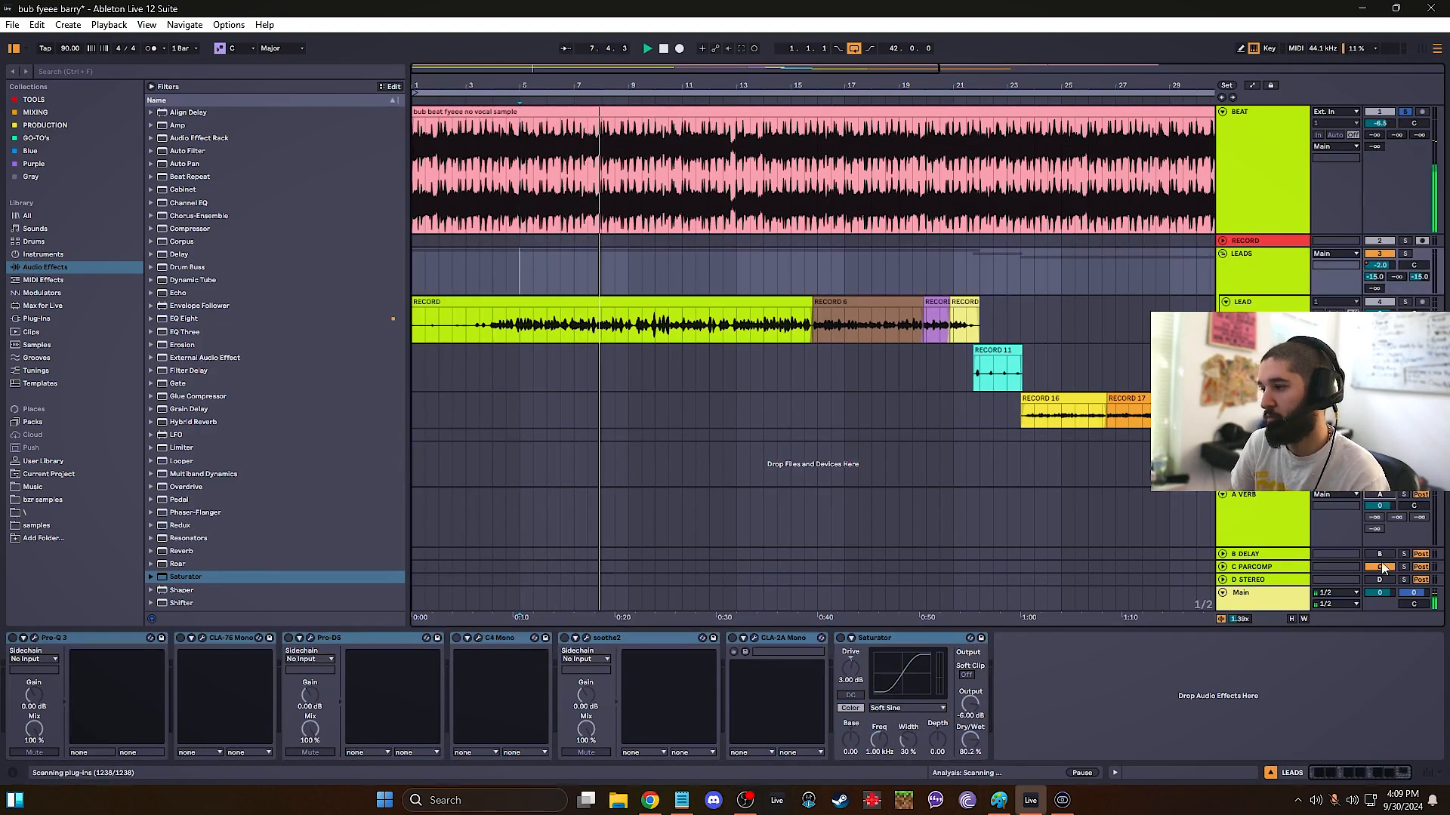
click(519, 579)
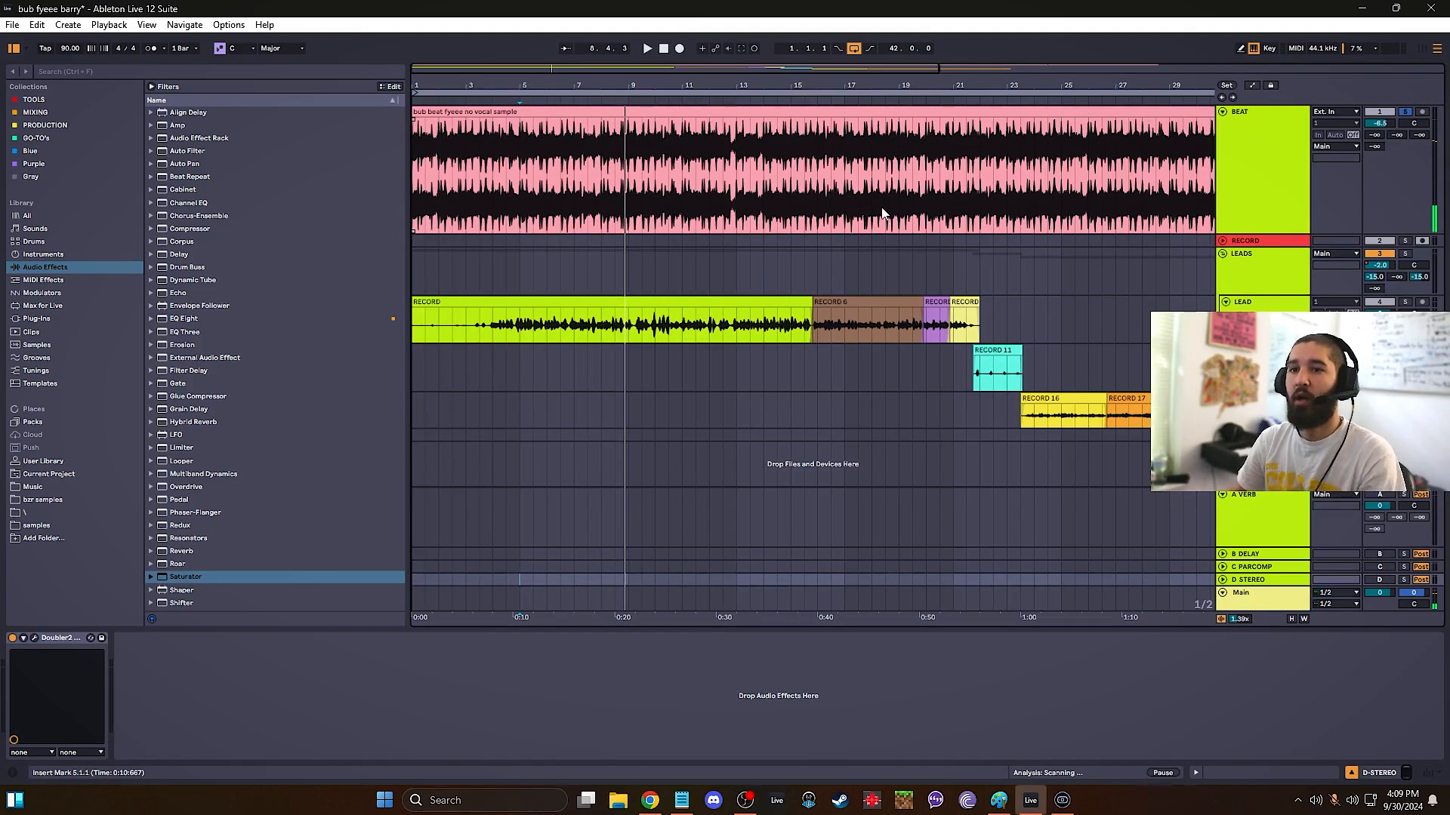
key(ctrl+s)
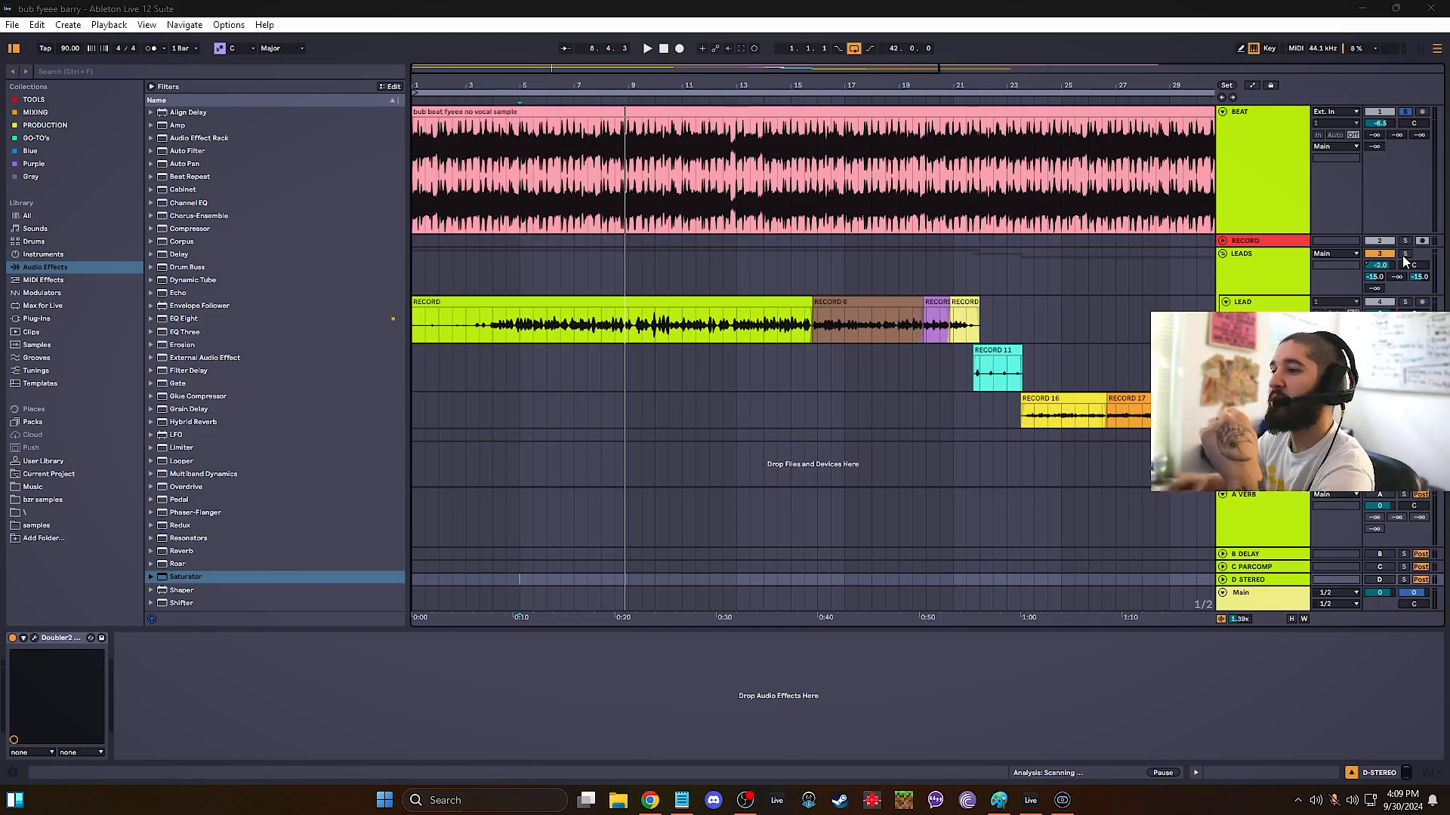
- Play the song from bar 5 with the BEAT track's soothe2 and last Pro-Q 3 bypassed, watching Trackspacer's response
click(521, 155)
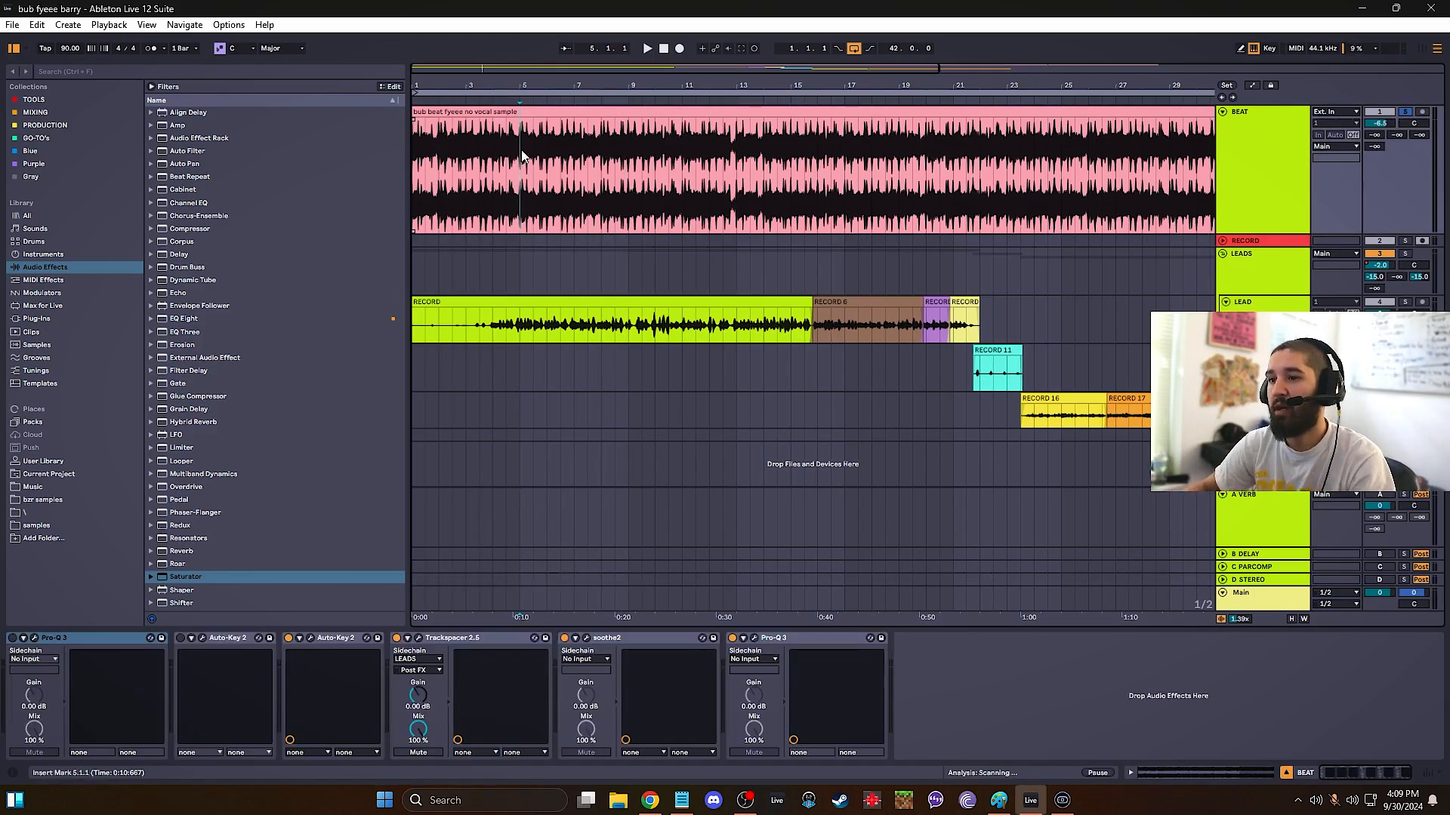
click(933, 684)
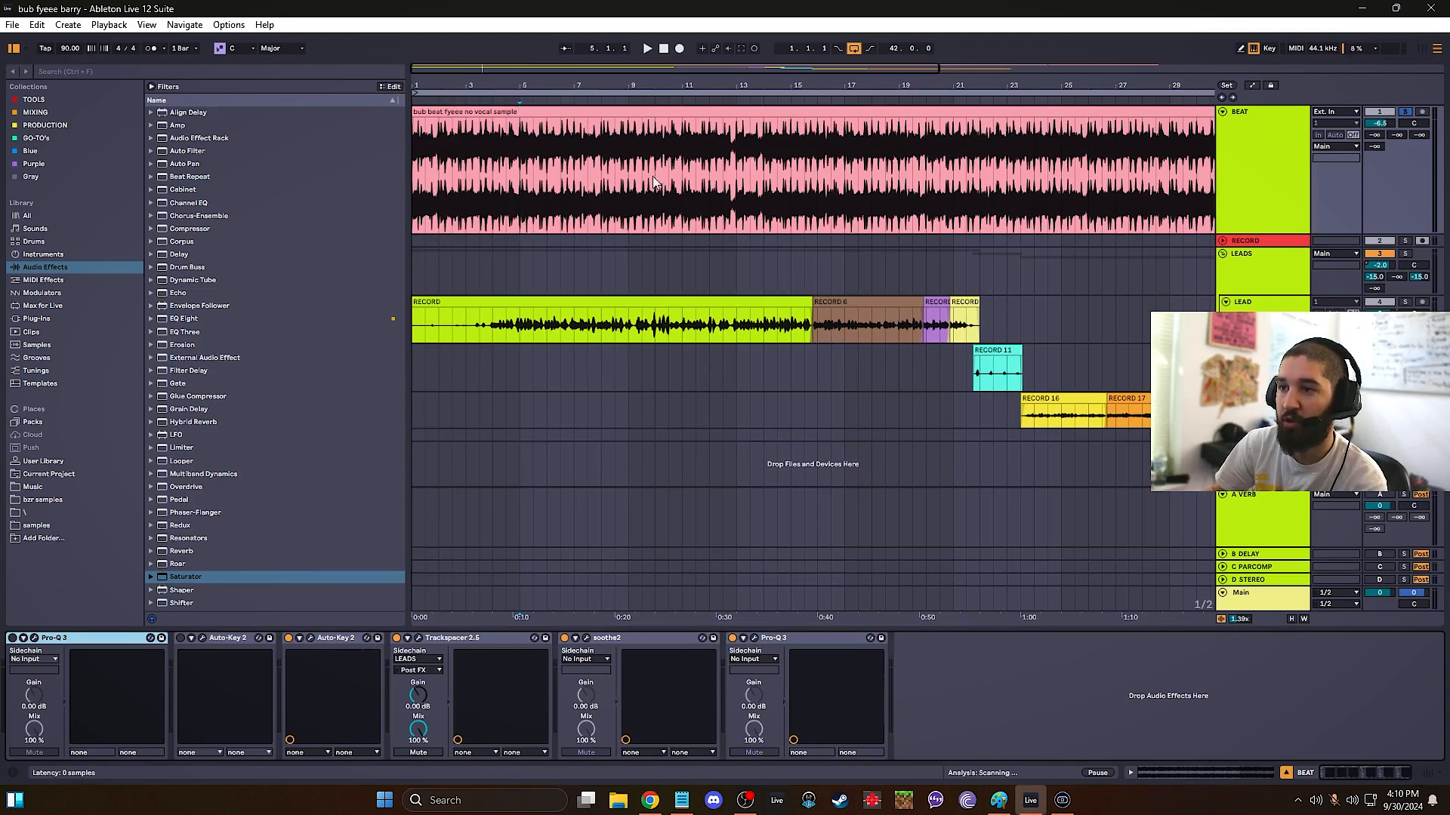
click(418, 638)
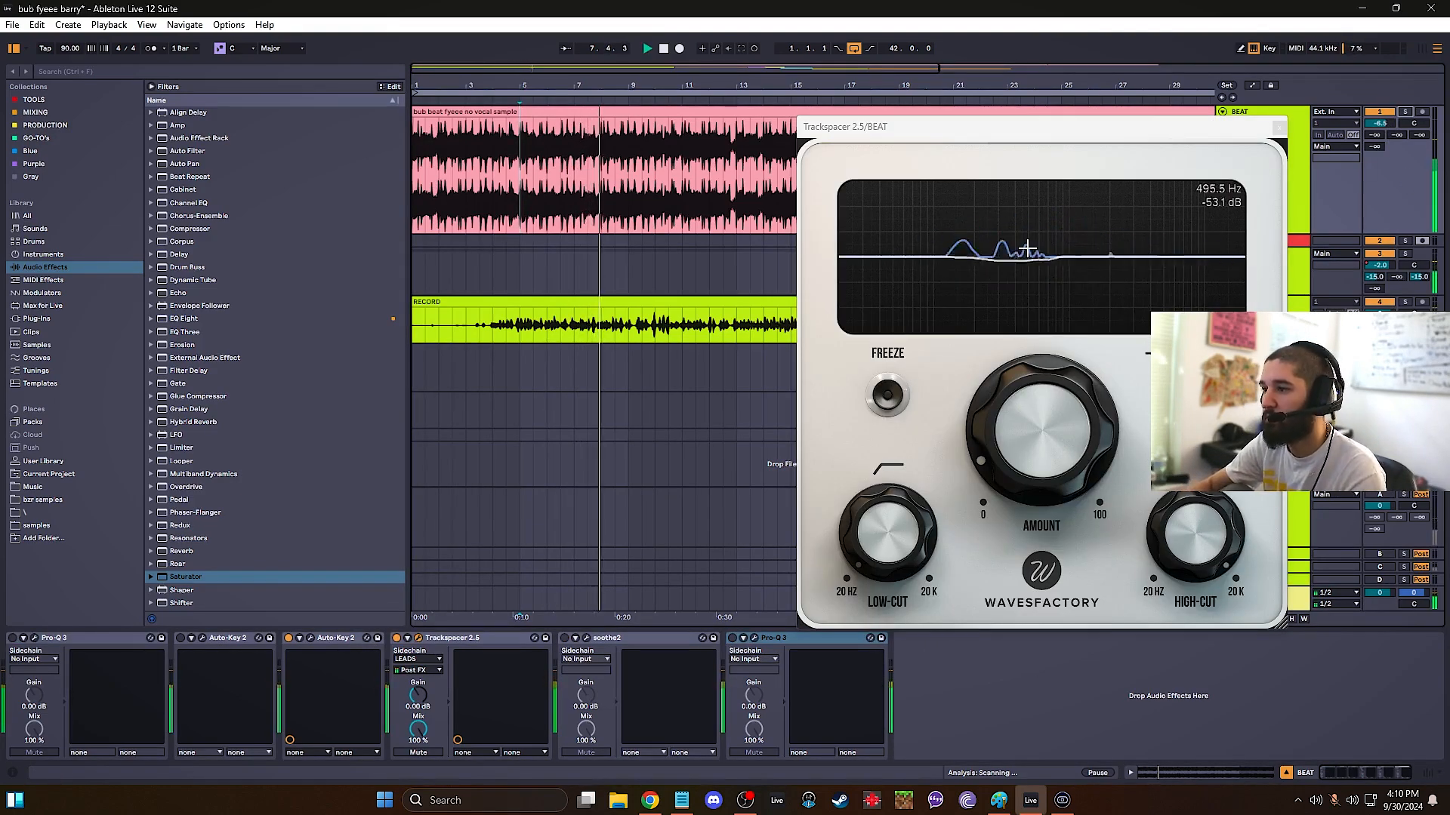
mouse_move(1067, 403)
key(space)
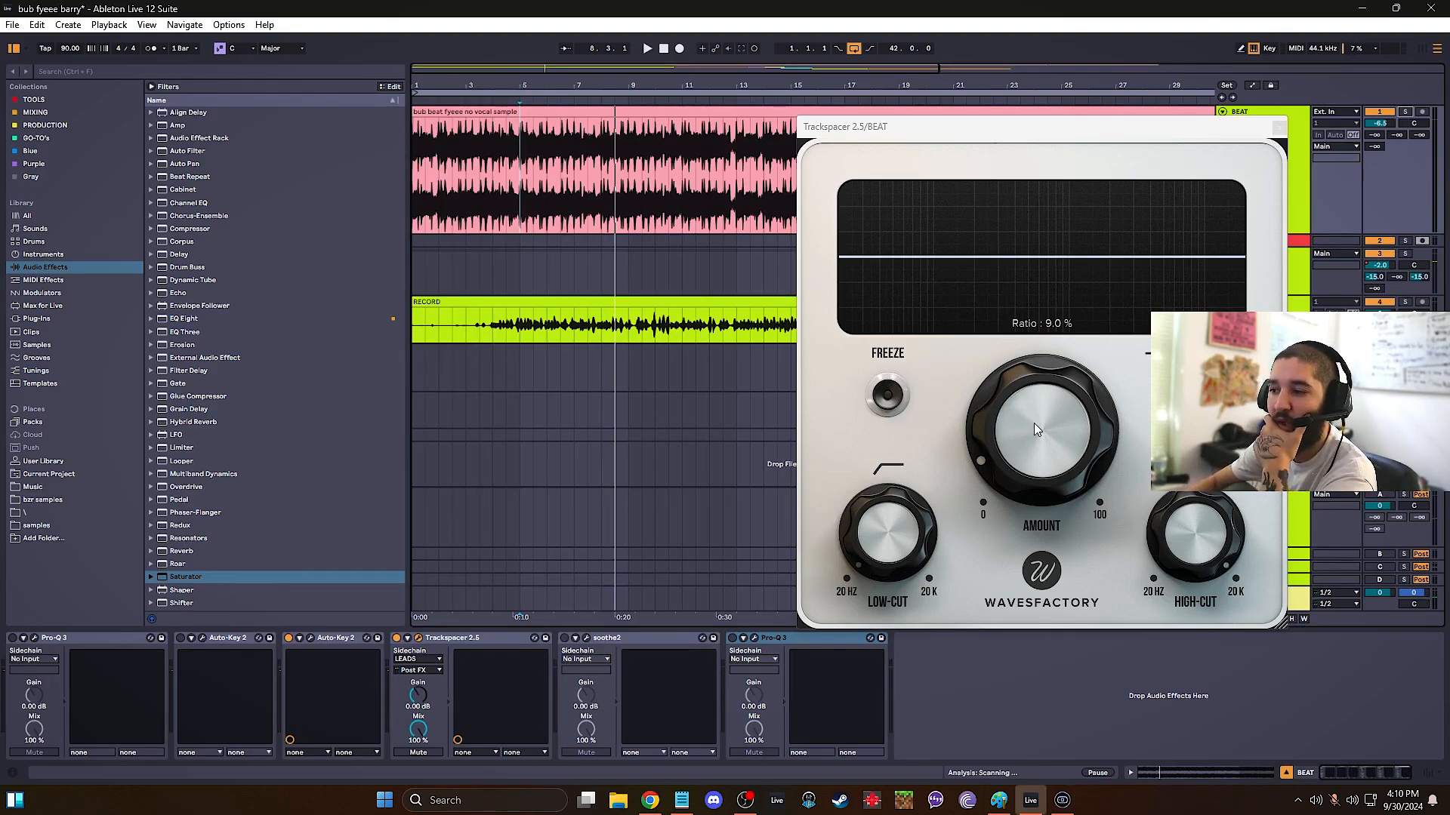
- Raise the low-cut frequency in the BEAT track's Trackspacer to 202.32 Hz
mouse_move(907, 545)
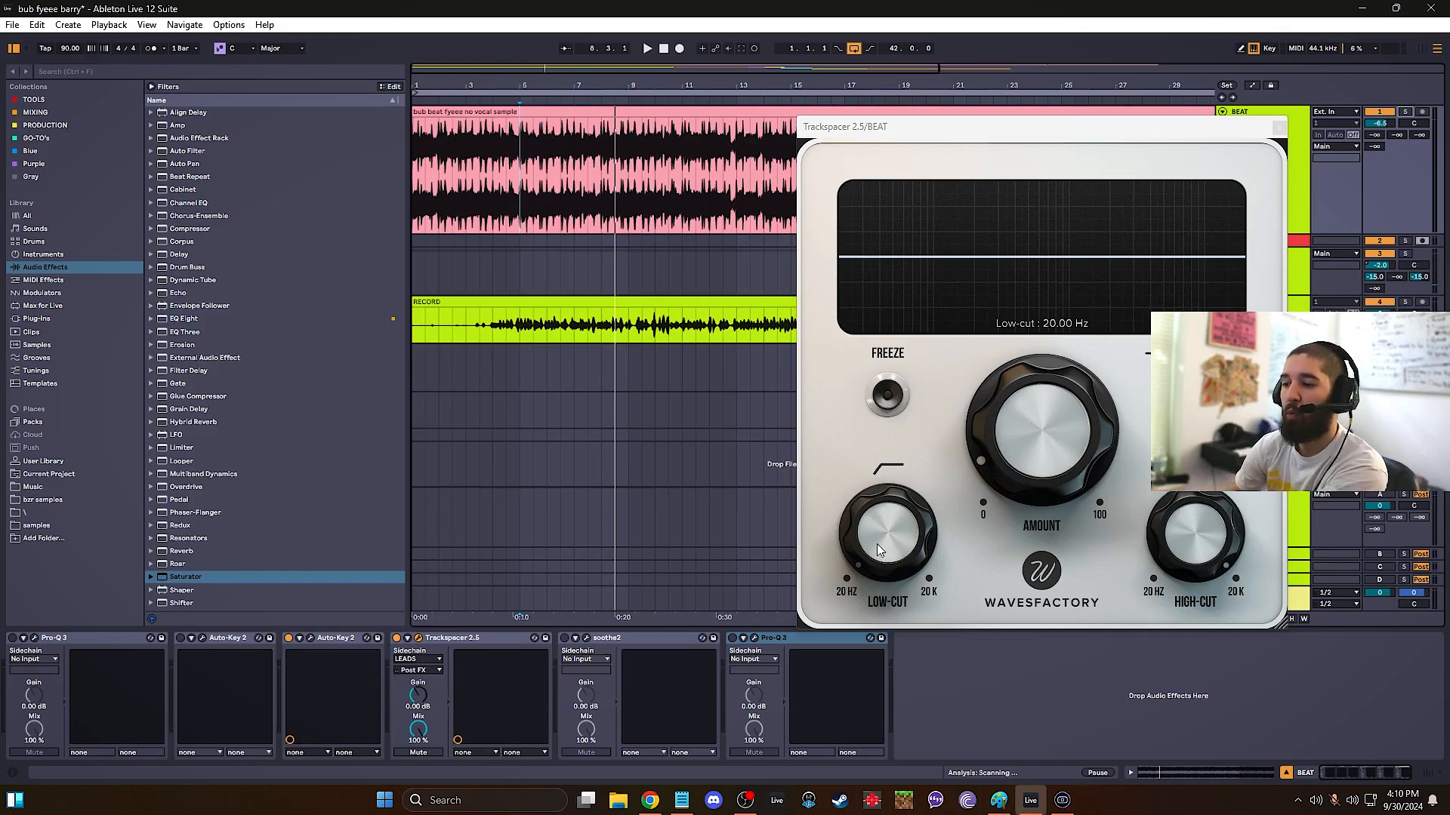
mouse_move(877, 548)
mouse_down()
mouse_move(890, 476)
mouse_move(904, 462)
mouse_move(907, 477)
mouse_up()
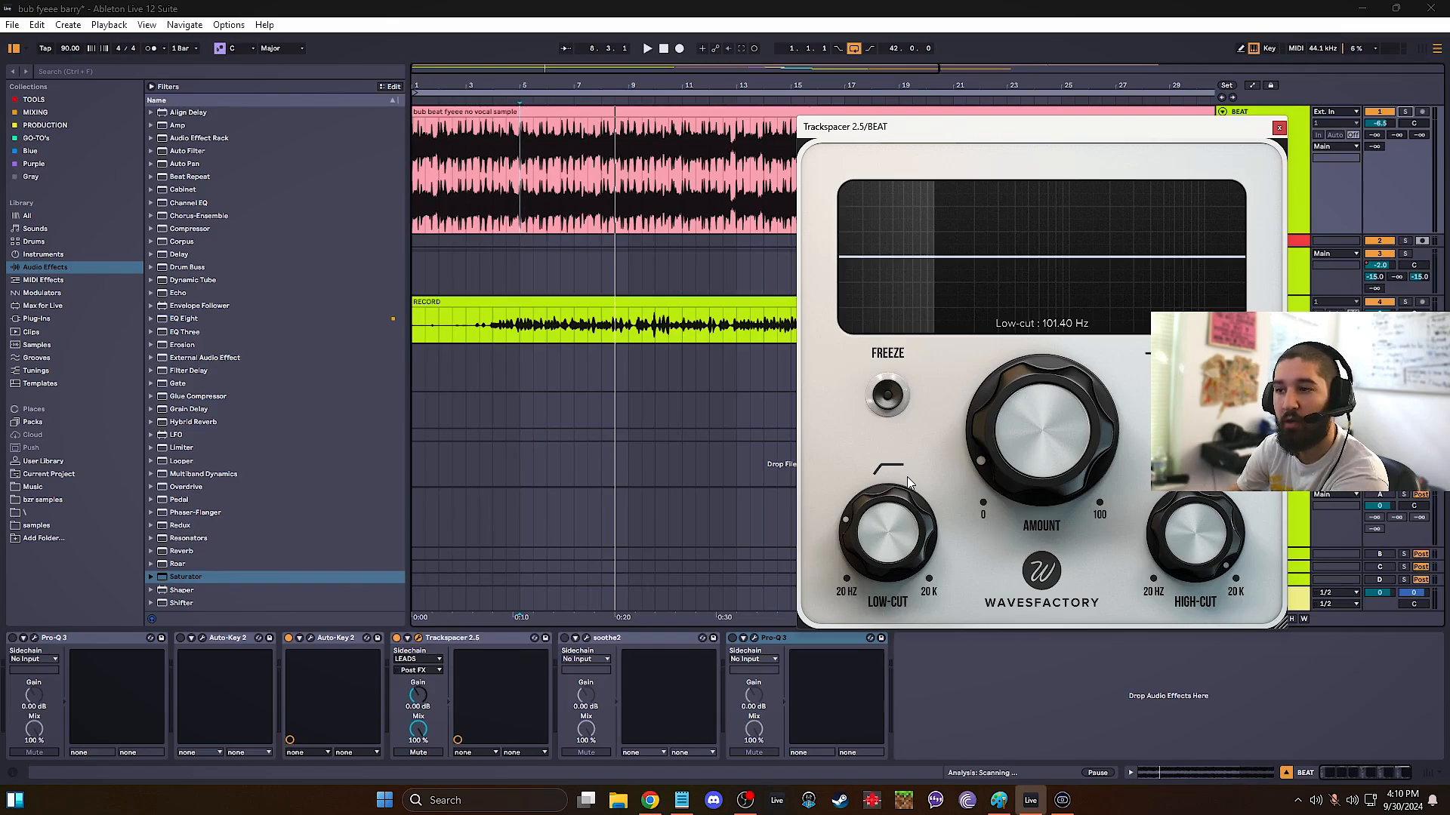
drag(908, 477, 913, 447)
mouse_move(876, 543)
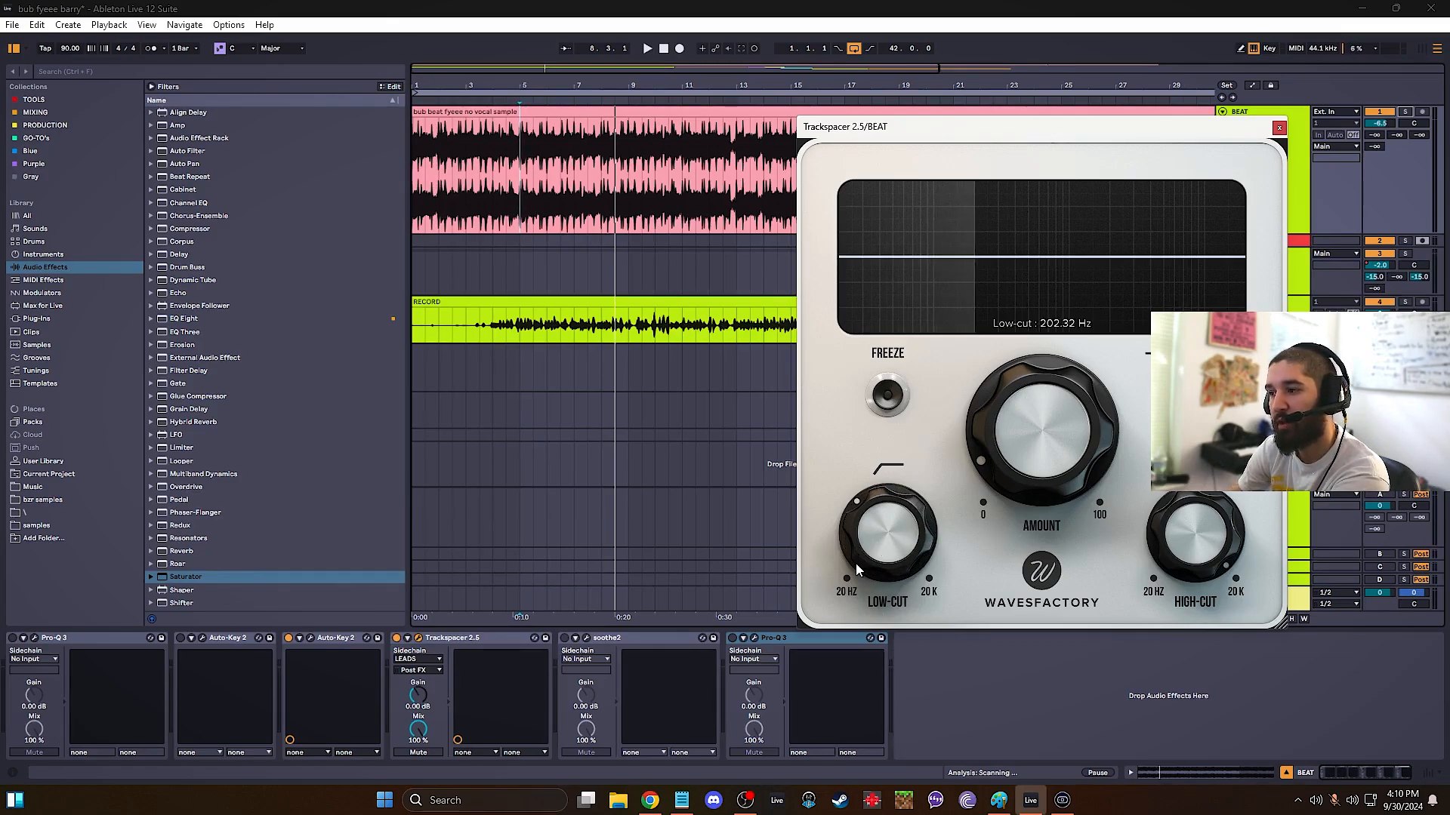
- Re-enable soothe2 on the BEAT track, open it in place of Trackspacer, and solo the track during playback from bar 5
click(564, 638)
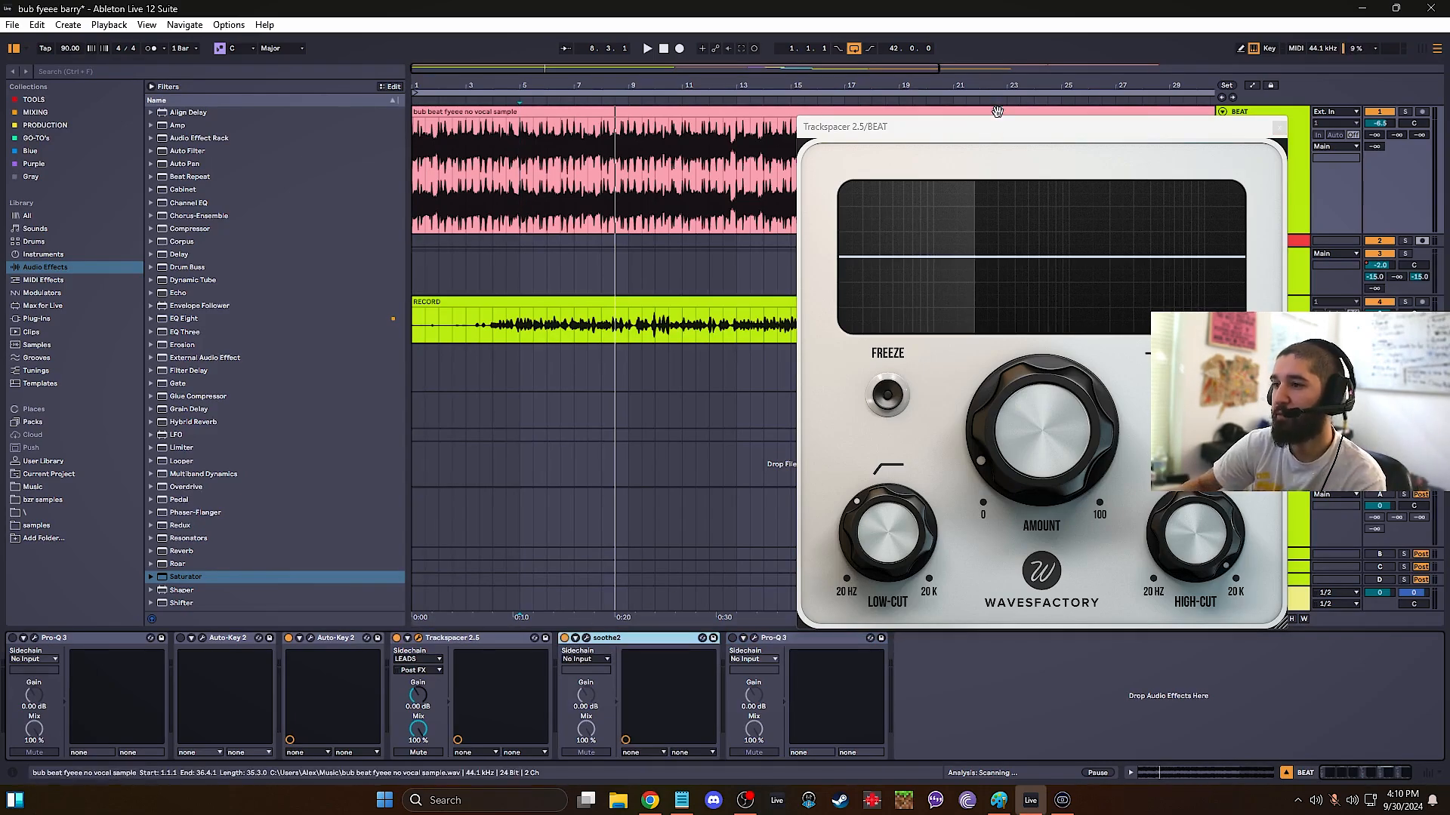
click(1276, 128)
click(586, 639)
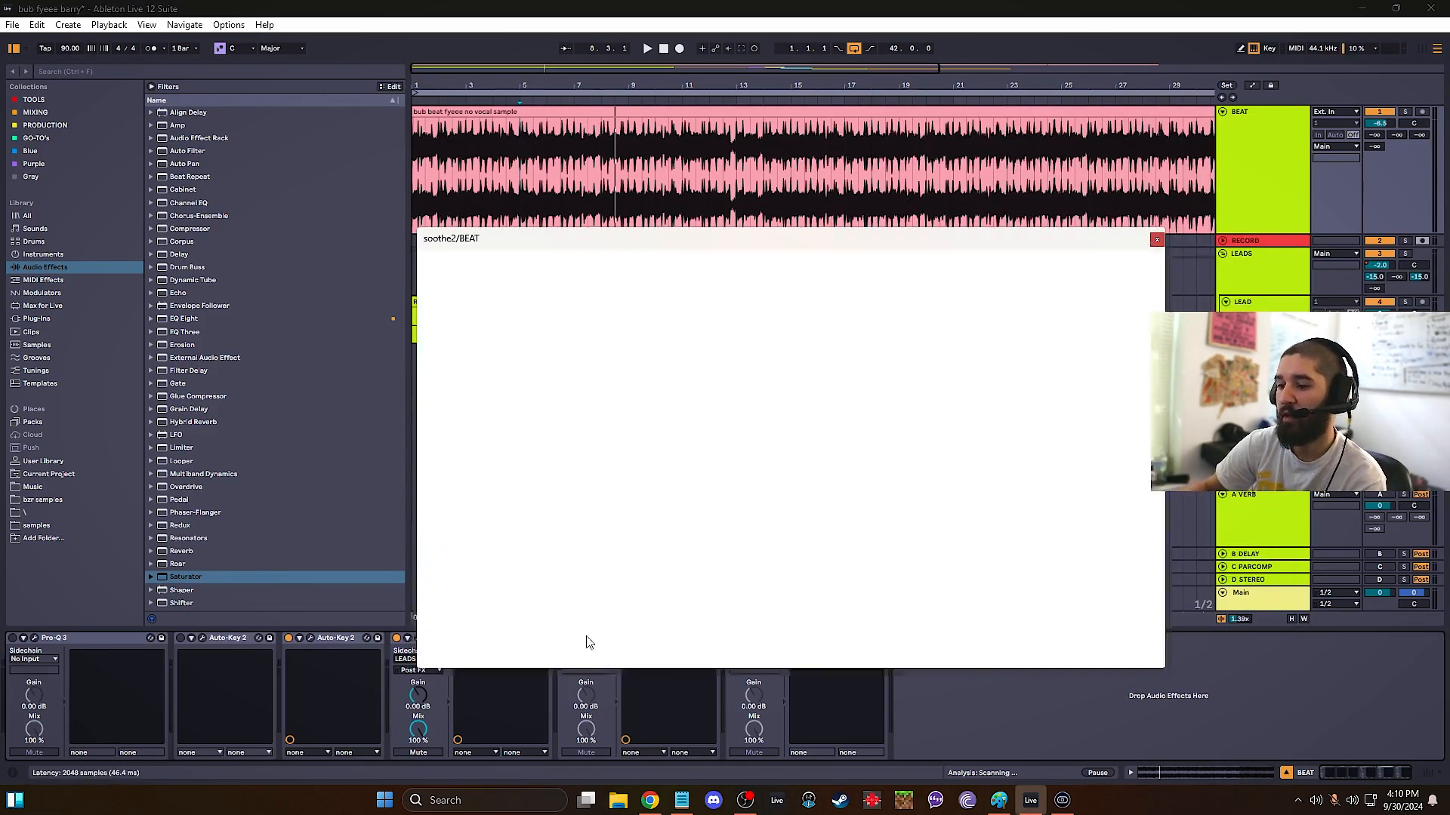
drag(858, 242, 587, 135)
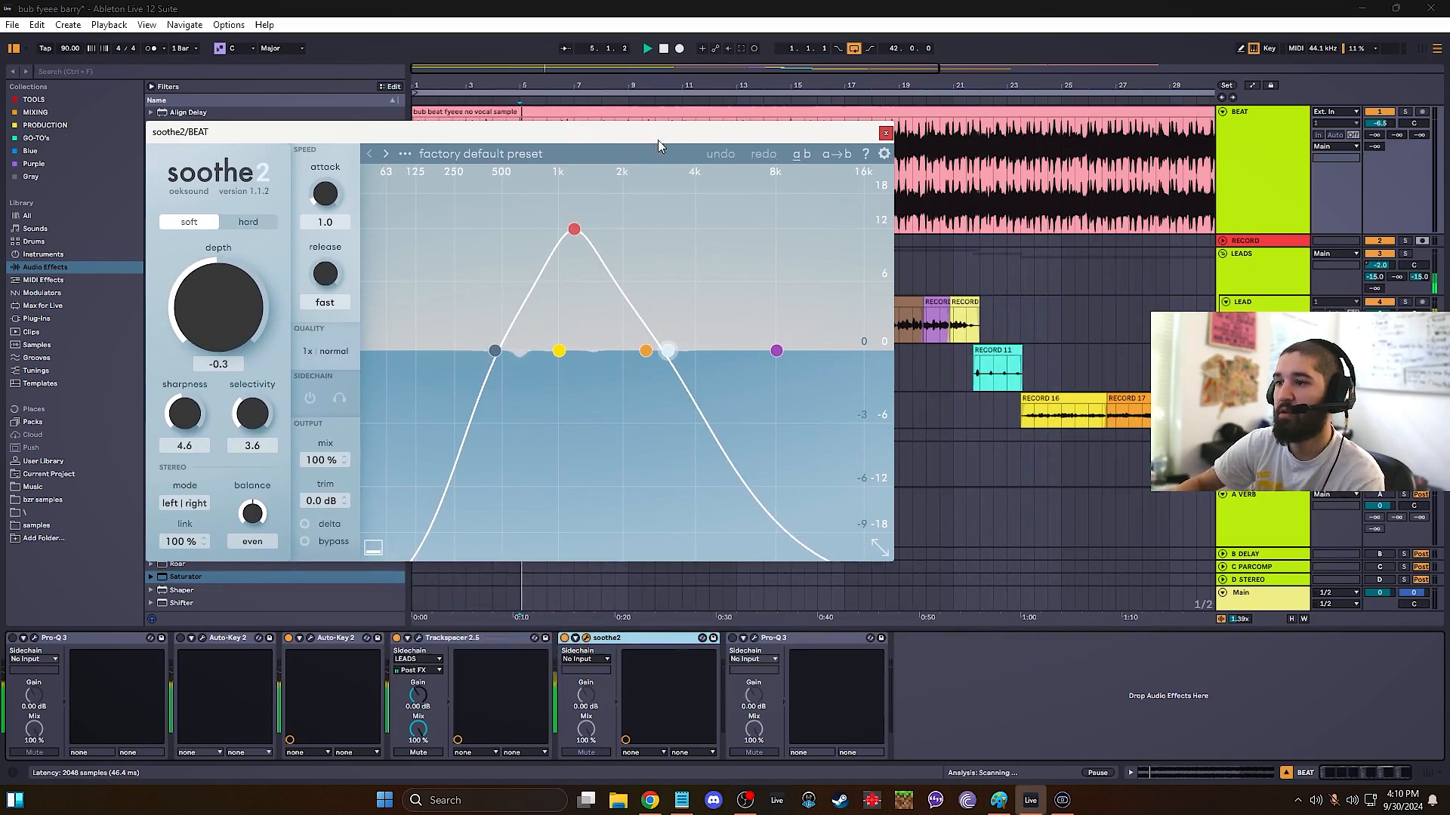
key(space)
click(1404, 112)
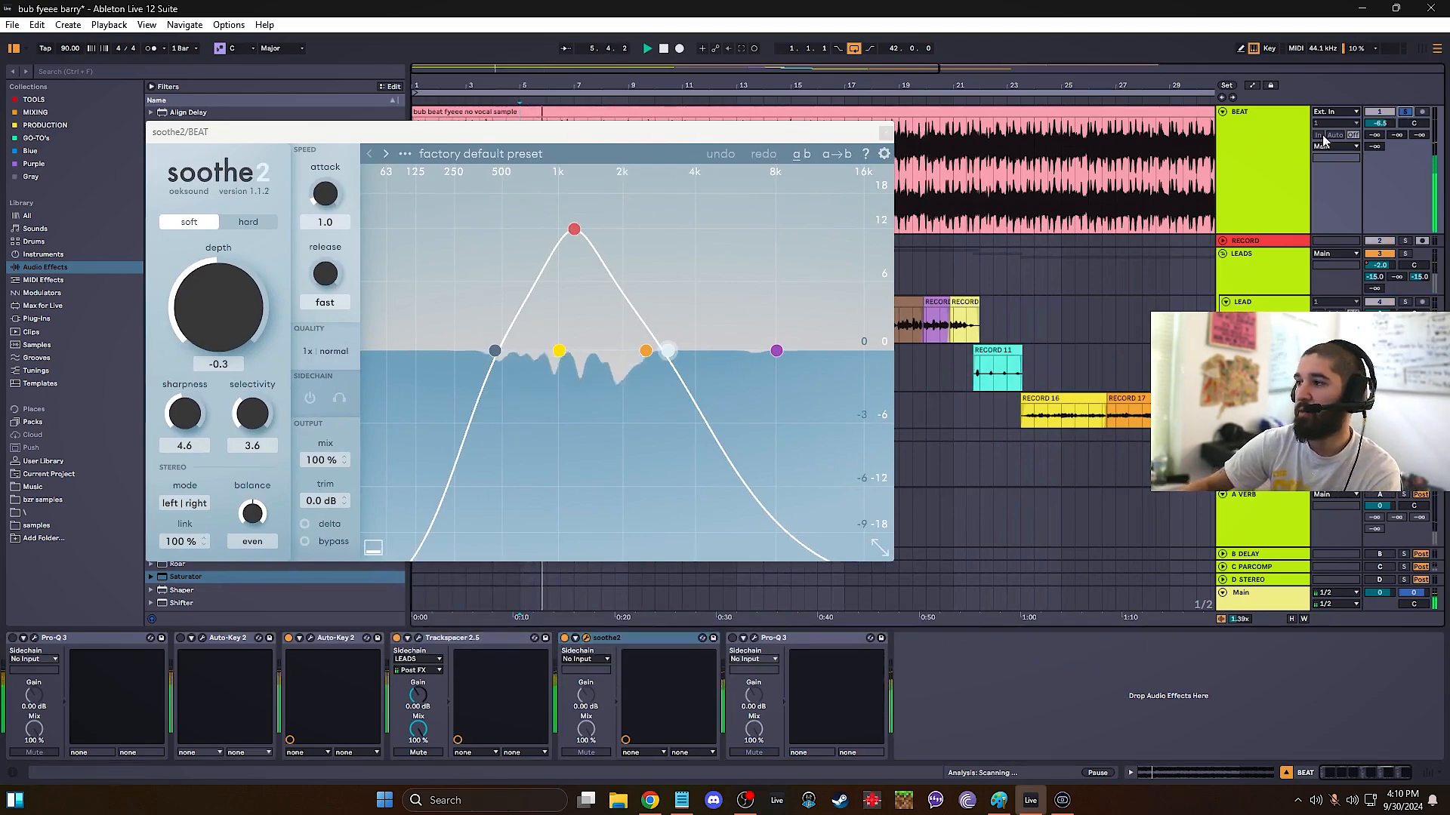
- Audition soothe2's effect on the beat by switching its delta mode on and off and comparing the device bypassed and enabled
click(304, 523)
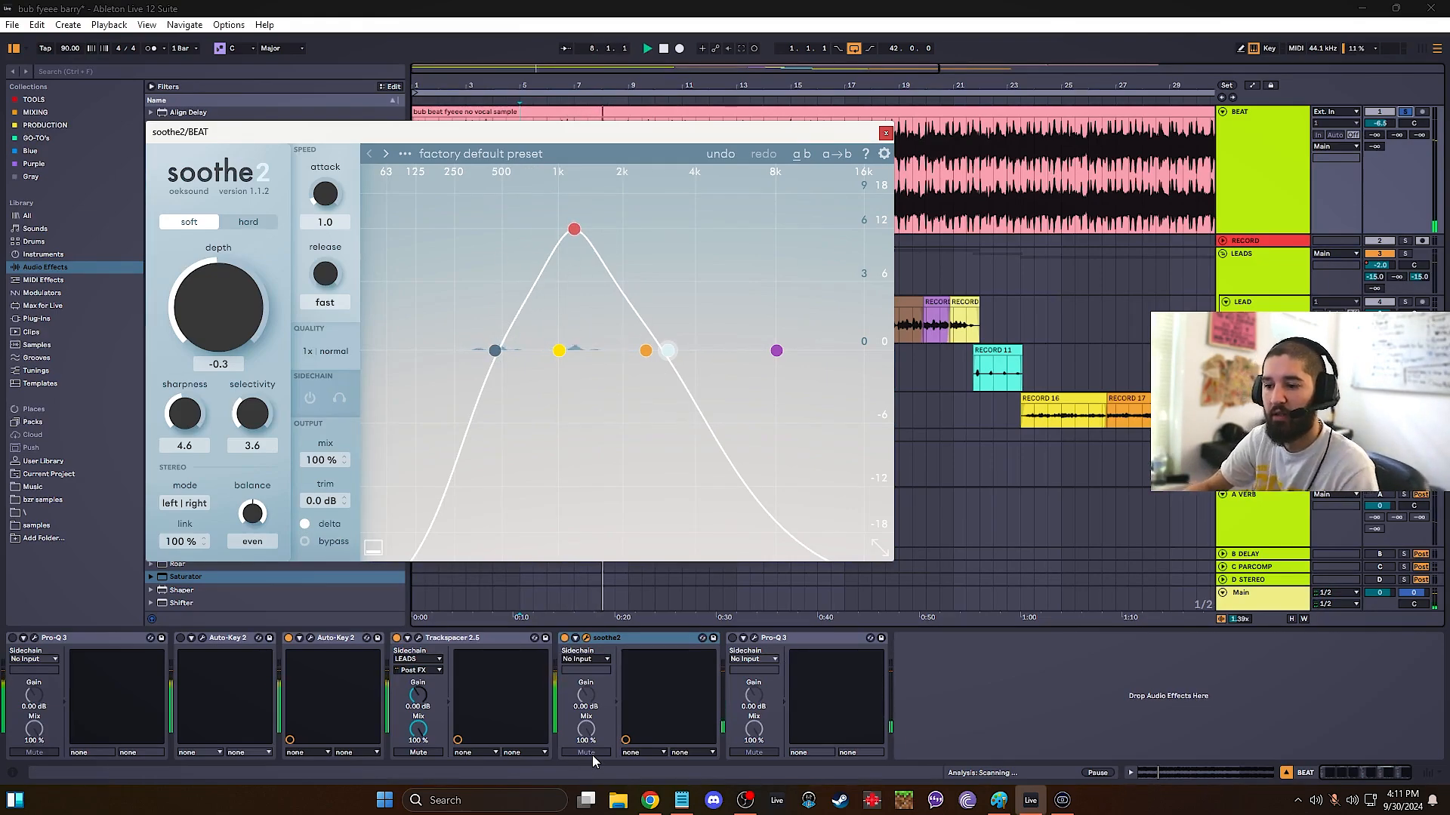
click(304, 523)
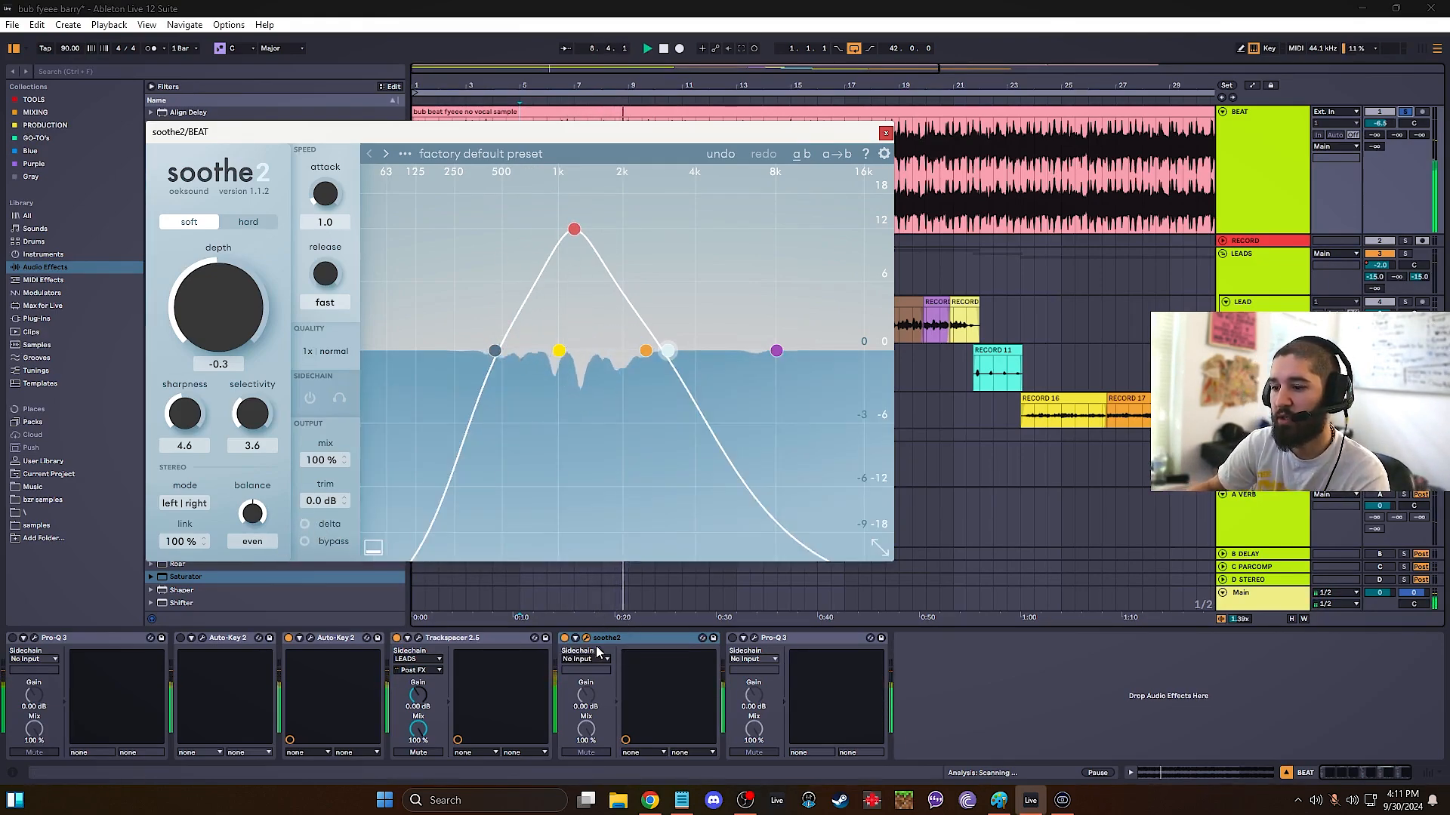
click(564, 639)
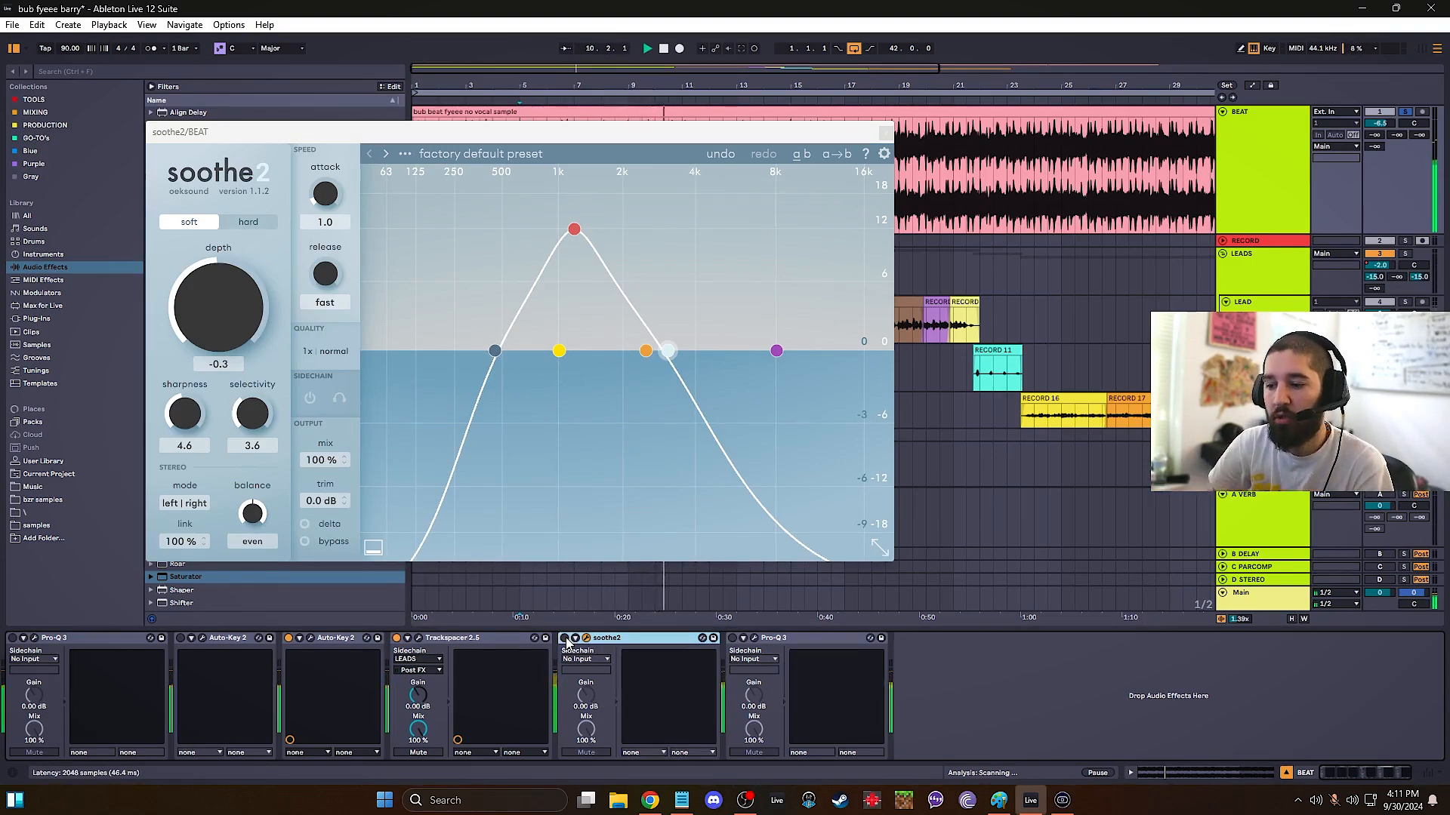
click(565, 639)
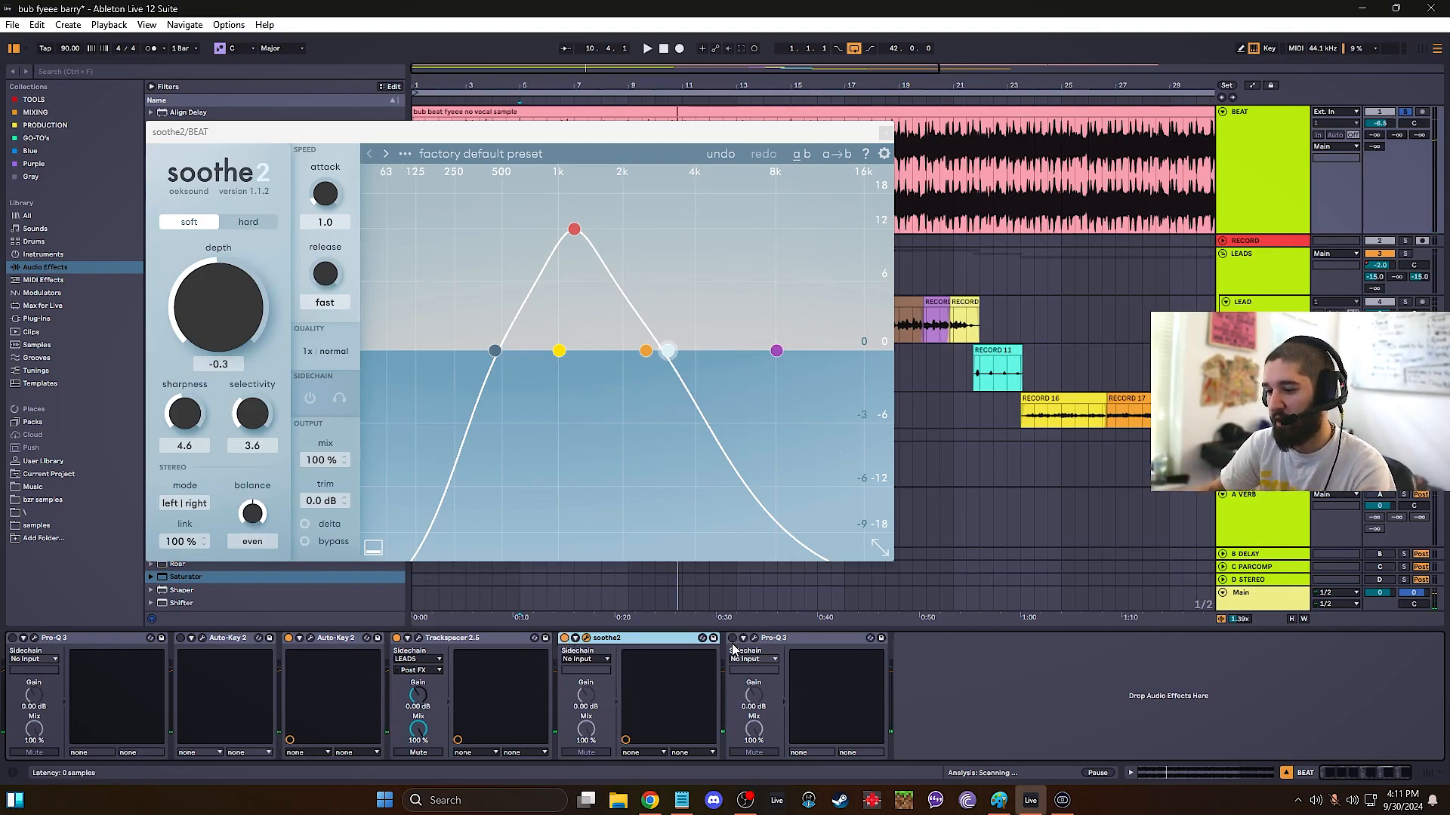
- Re-enable the last Pro-Q 3 on the BEAT track, inspect its two EQ bands, and close both plugin windows
click(754, 638)
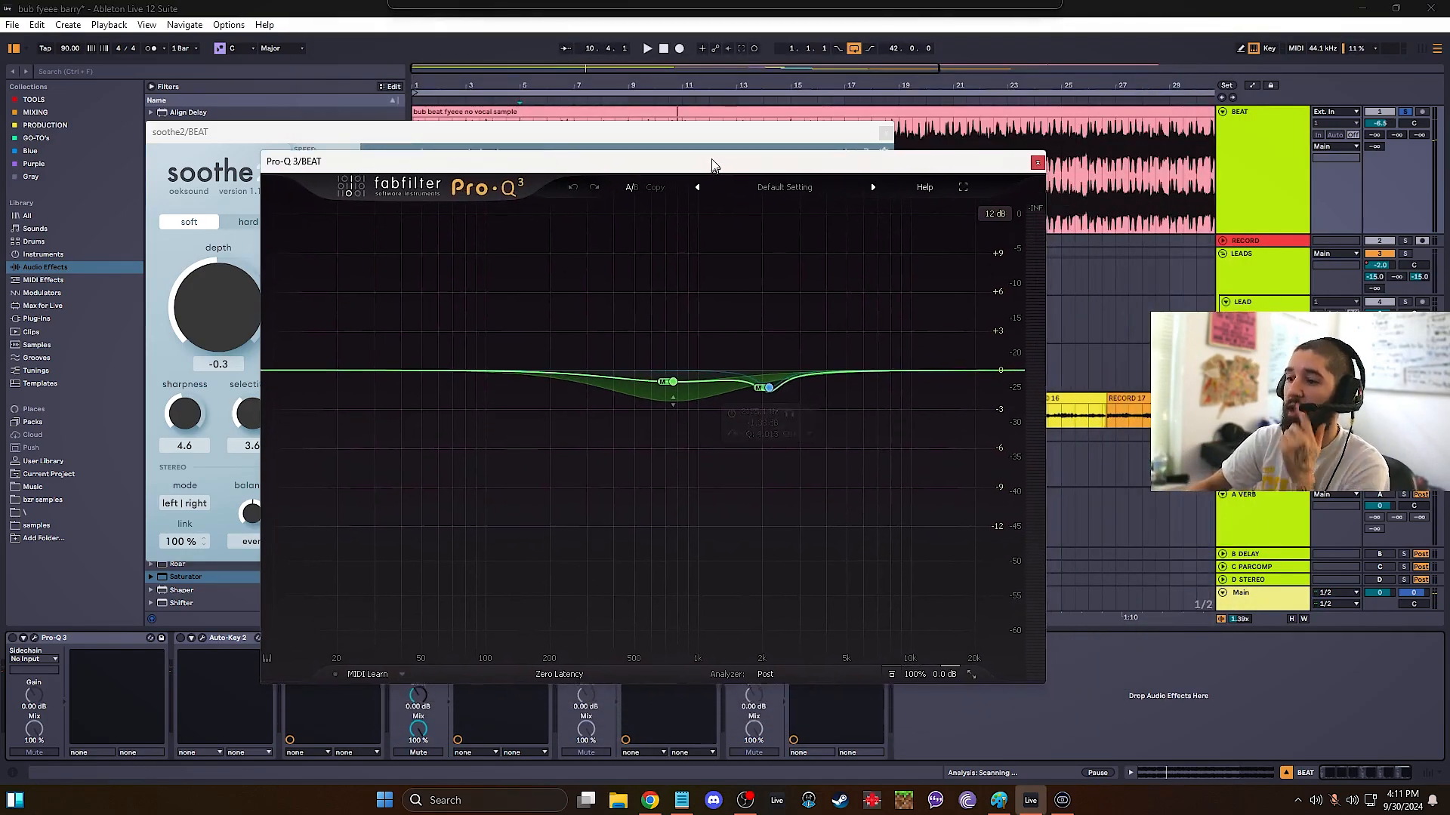
drag(713, 165, 710, 155)
mouse_move(680, 375)
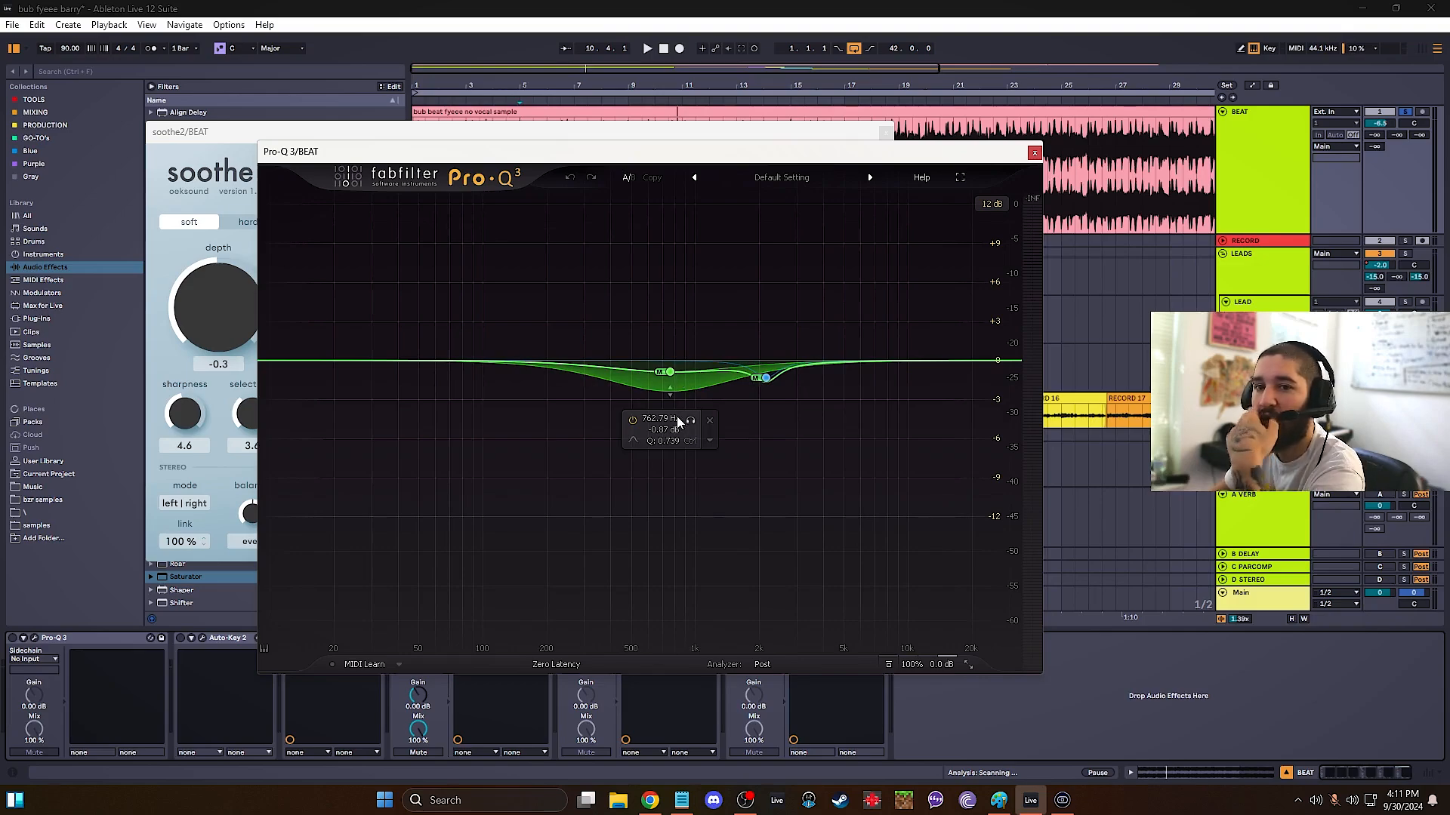
mouse_move(762, 385)
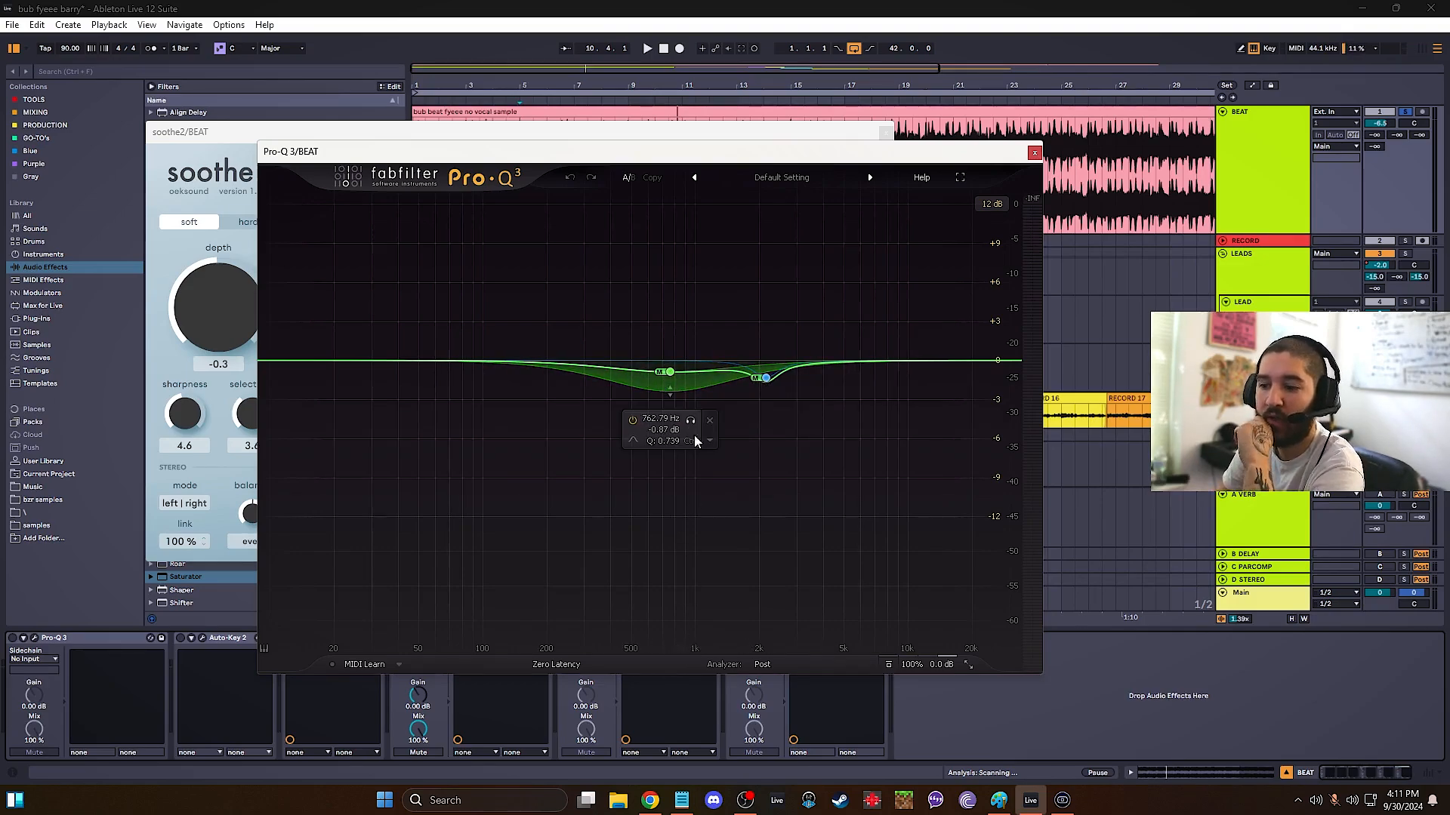
right_click(670, 371)
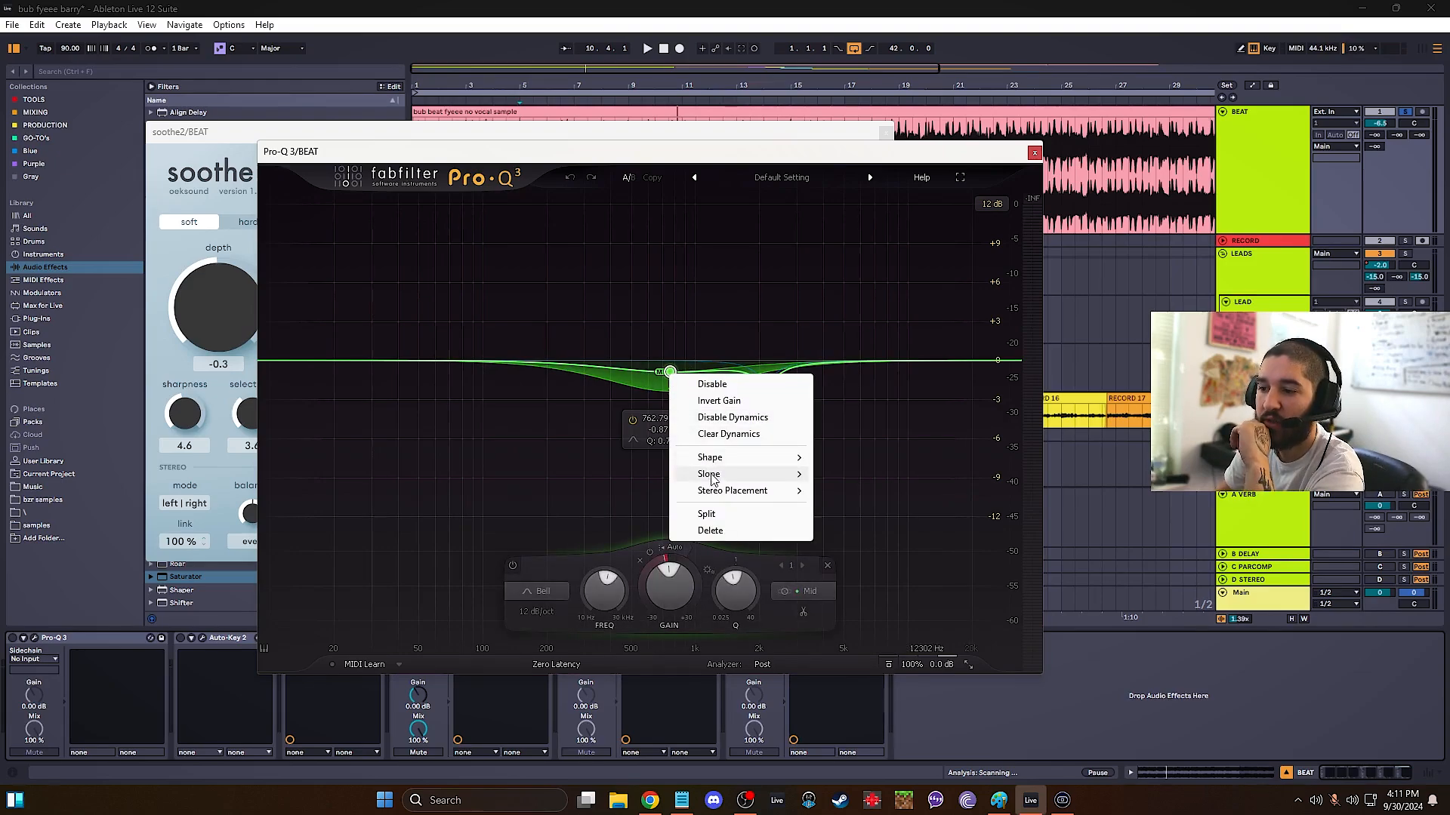
click(858, 382)
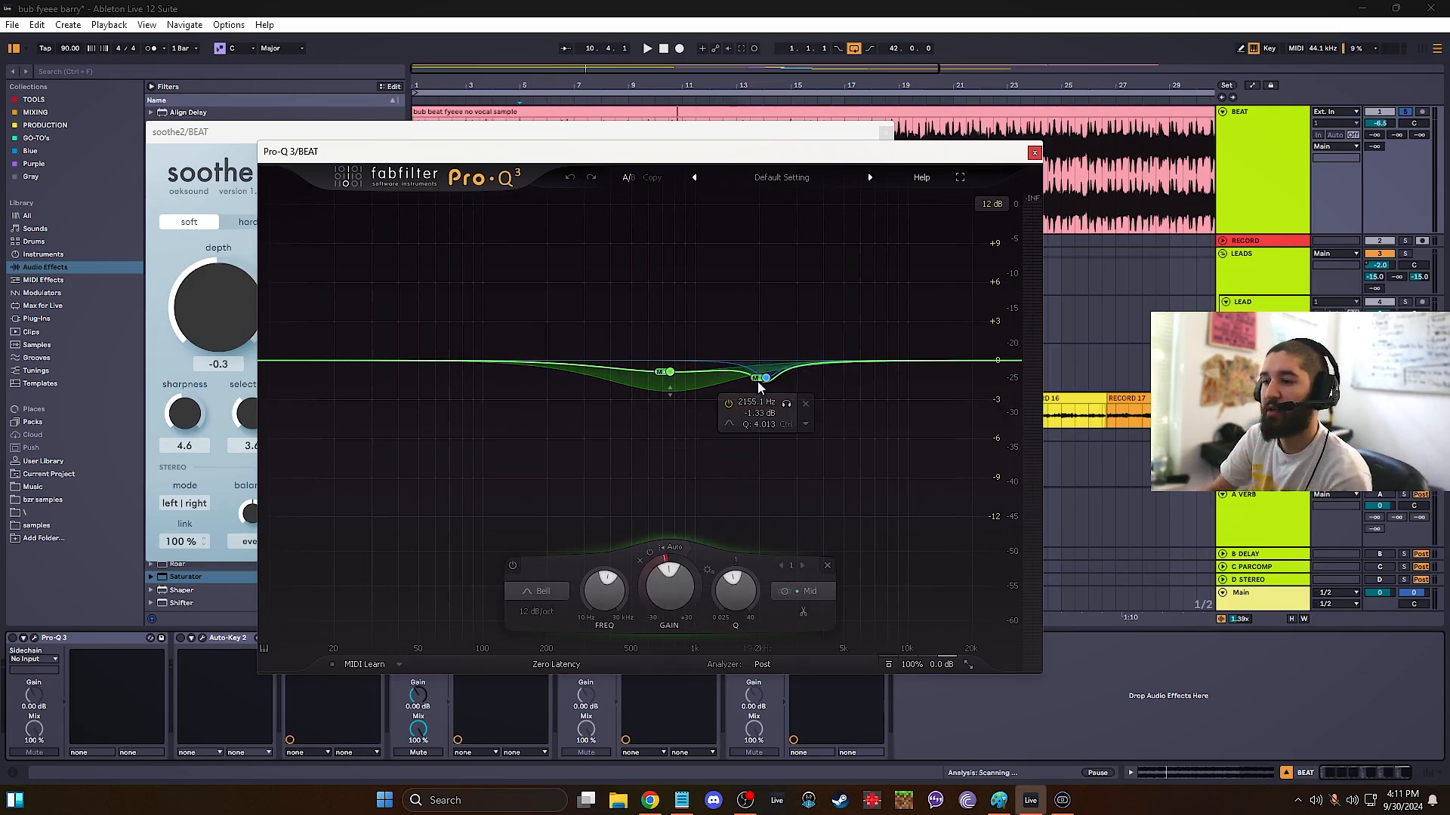
click(1033, 153)
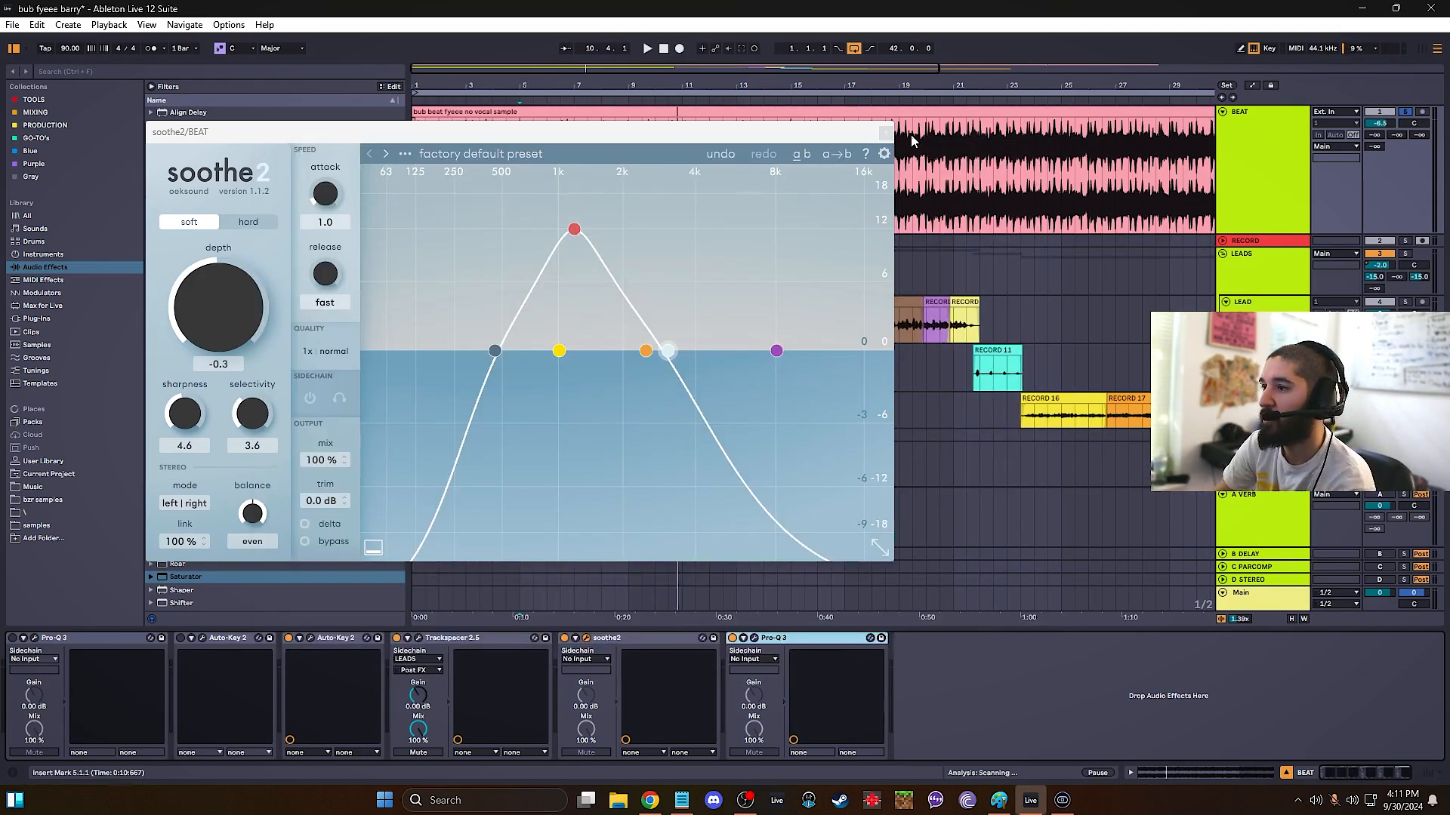
click(888, 132)
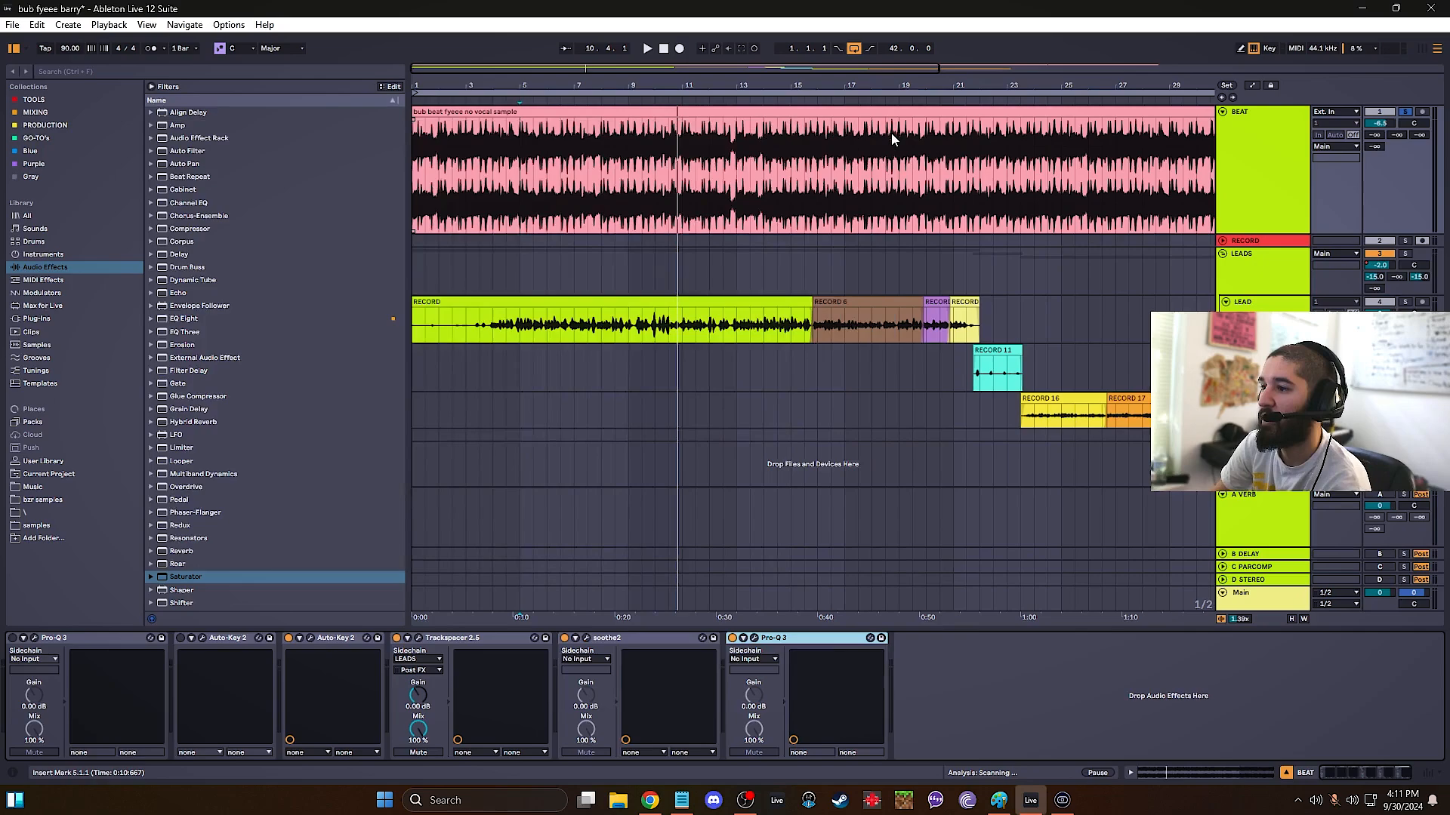
- Delete the inactive first Pro-Q 3 and first Auto-Key 2 from the BEAT track's device chain
click(224, 637)
shift+click(93, 638)
key(Delete)
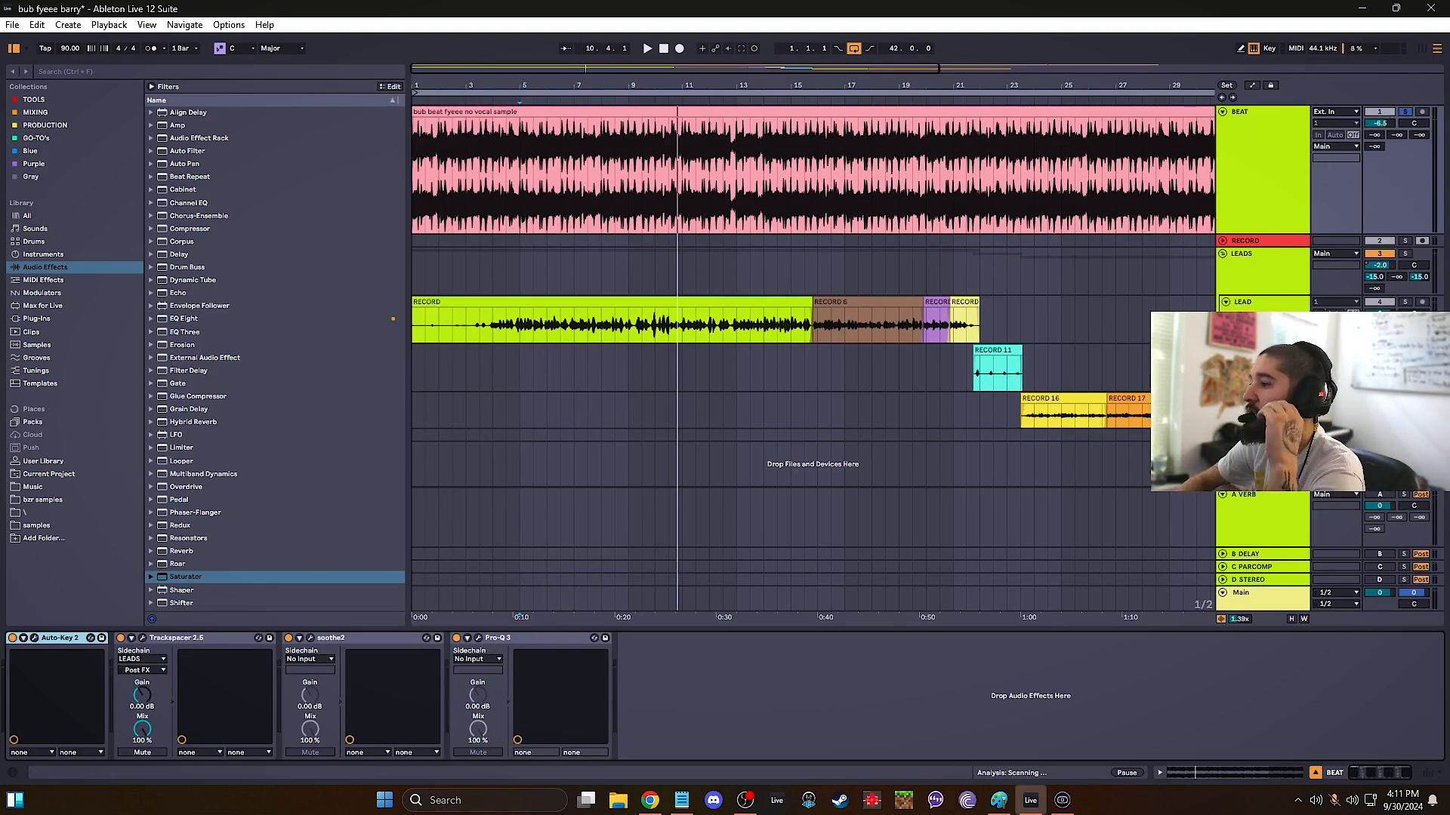
- Solo the LEADS group instead of the beat, play it, and loop the four bars from bar 5 to bar 9
click(1405, 254)
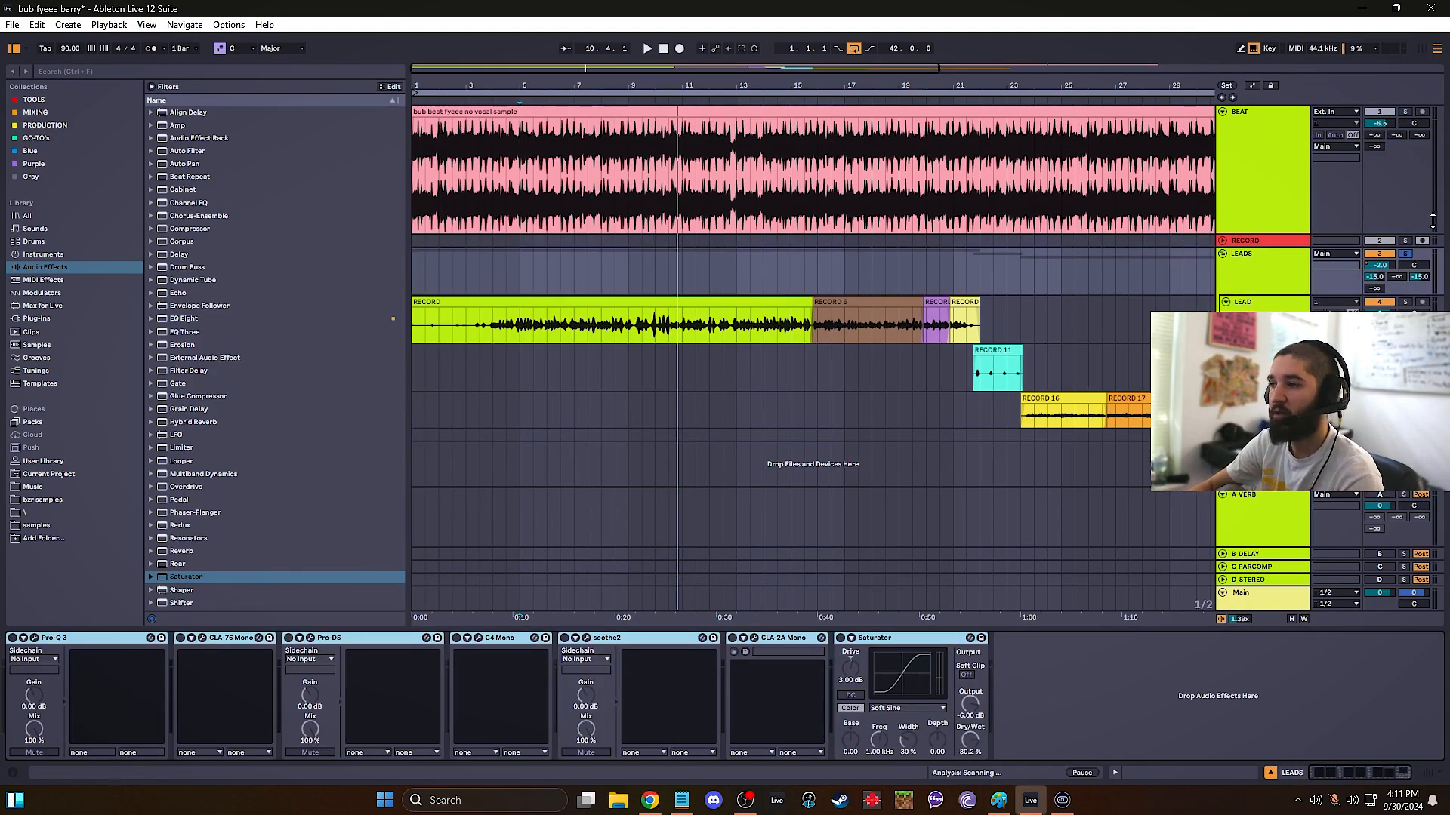
key(space)
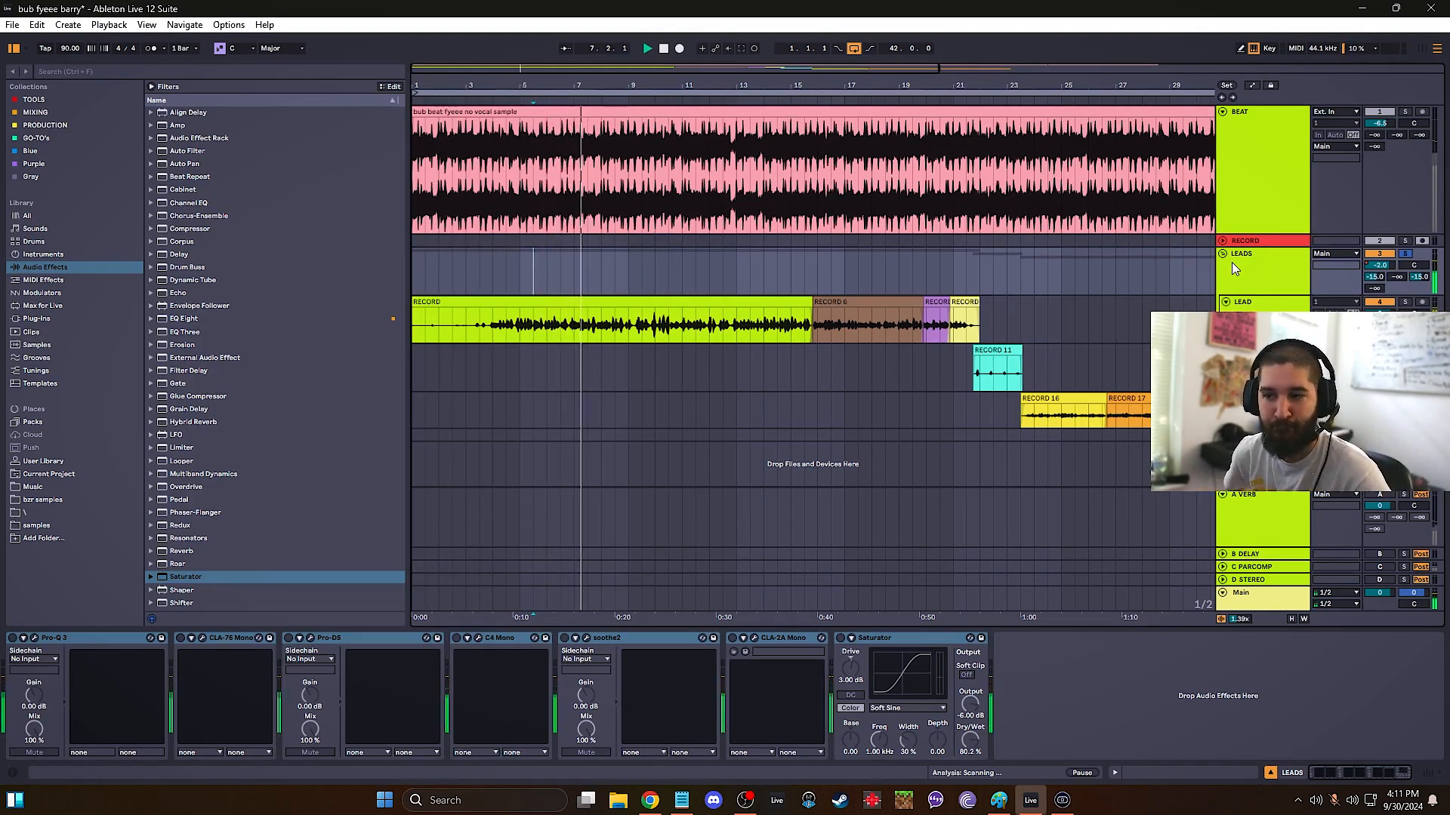
click(623, 282)
drag(623, 285, 520, 302)
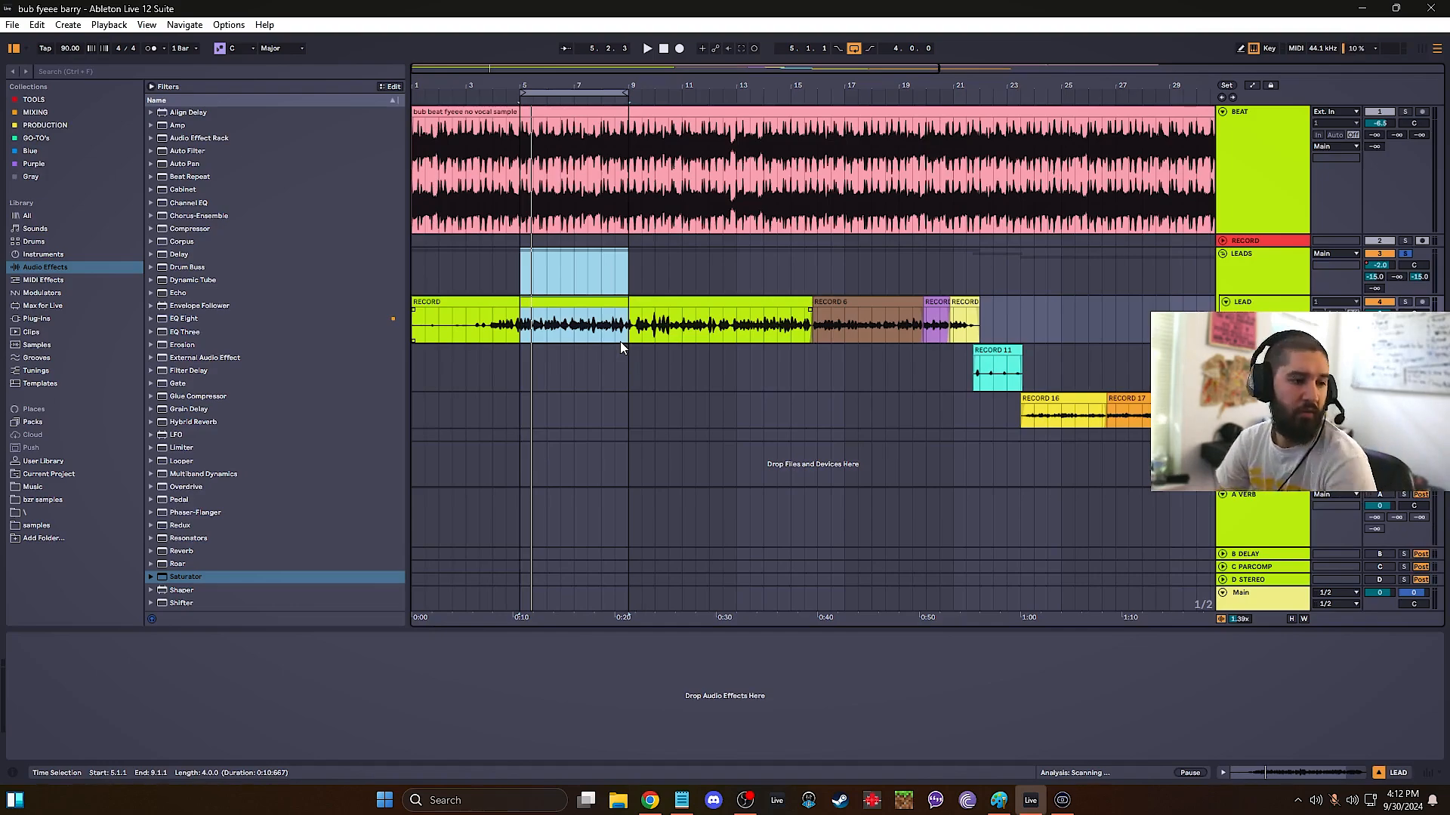
- Check the microphone channel in the Console mixer window and minimise it to return to Ableton Live
click(1270, 276)
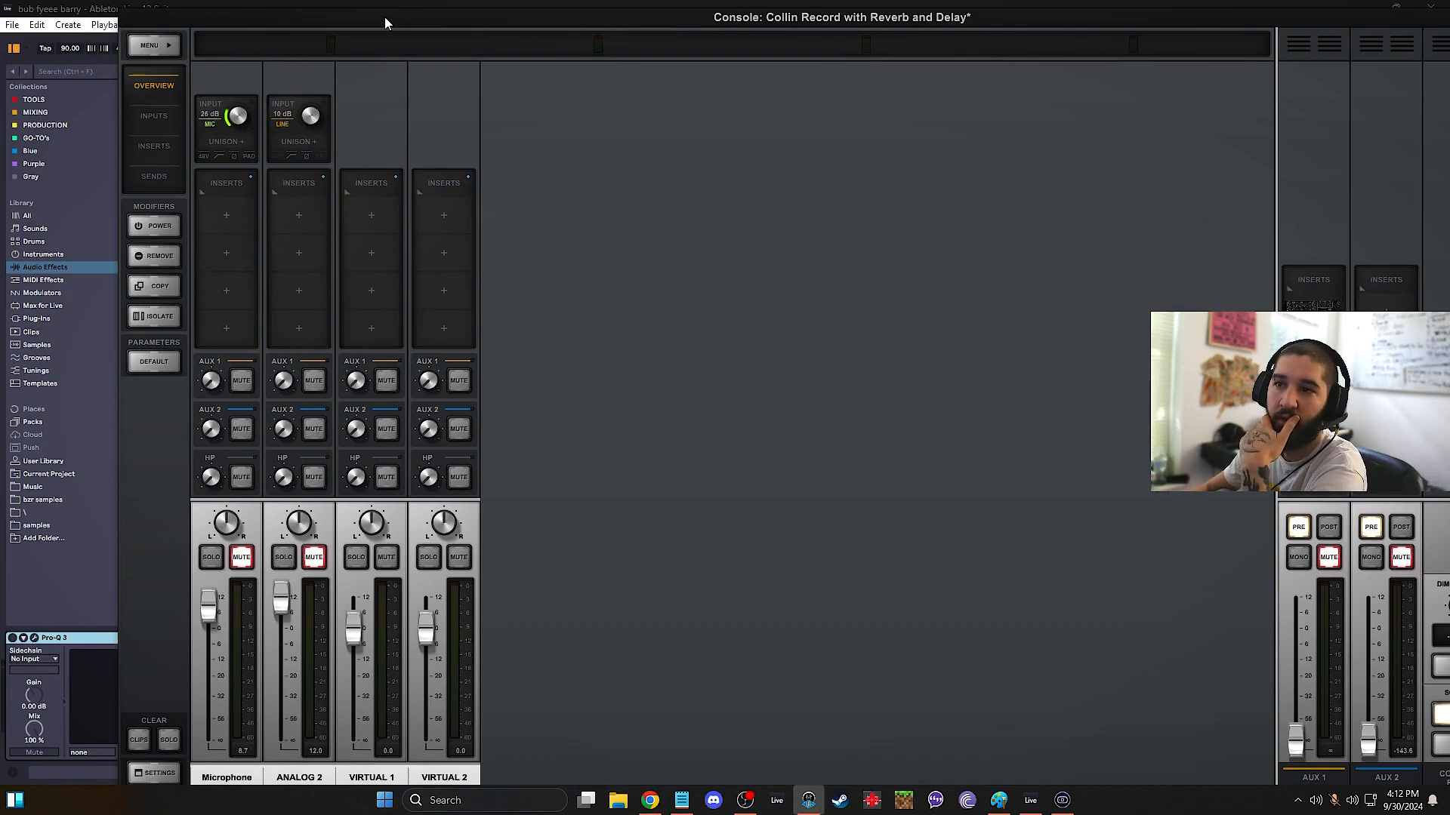
drag(385, 17, 294, 36)
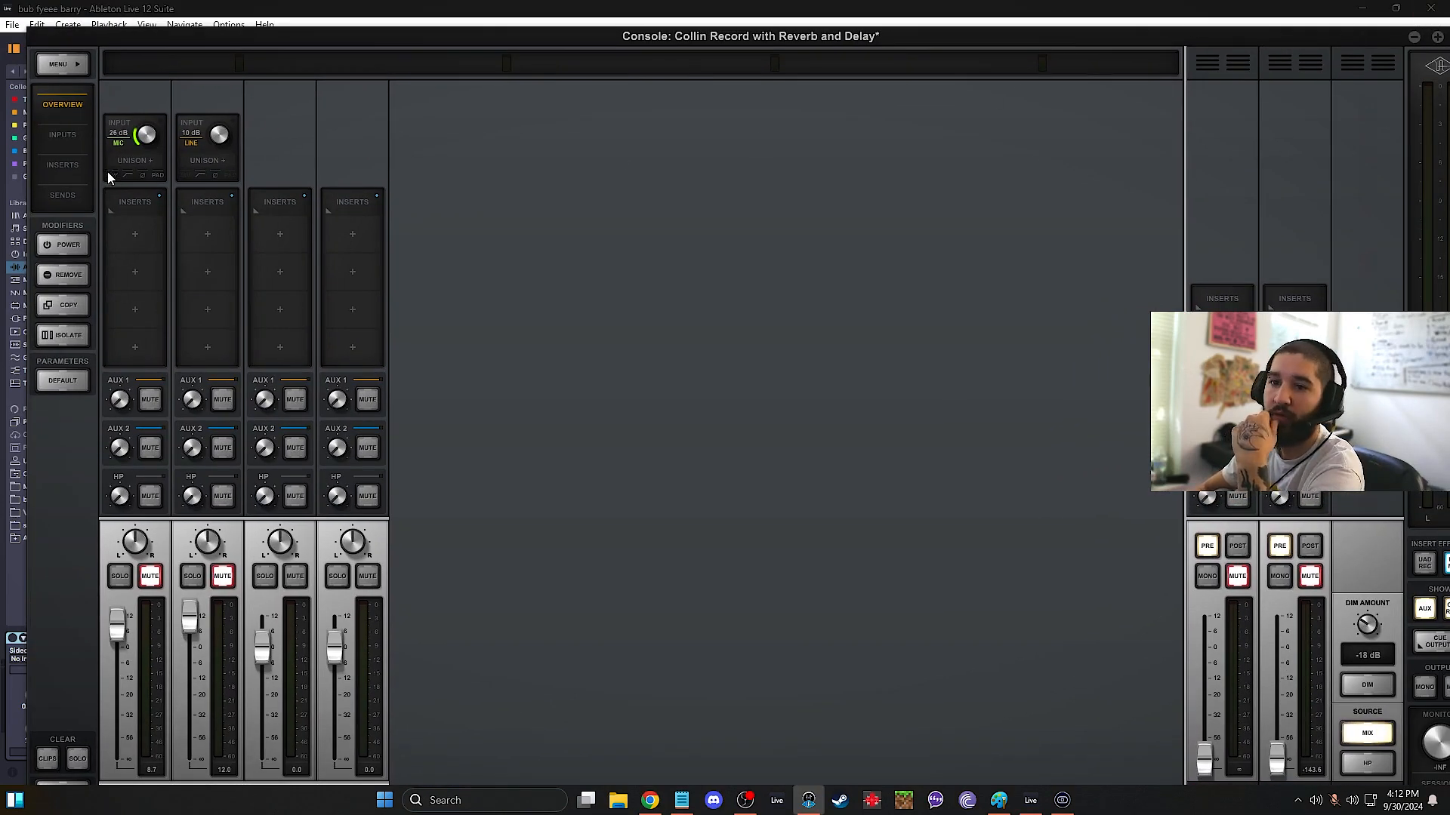
click(1414, 37)
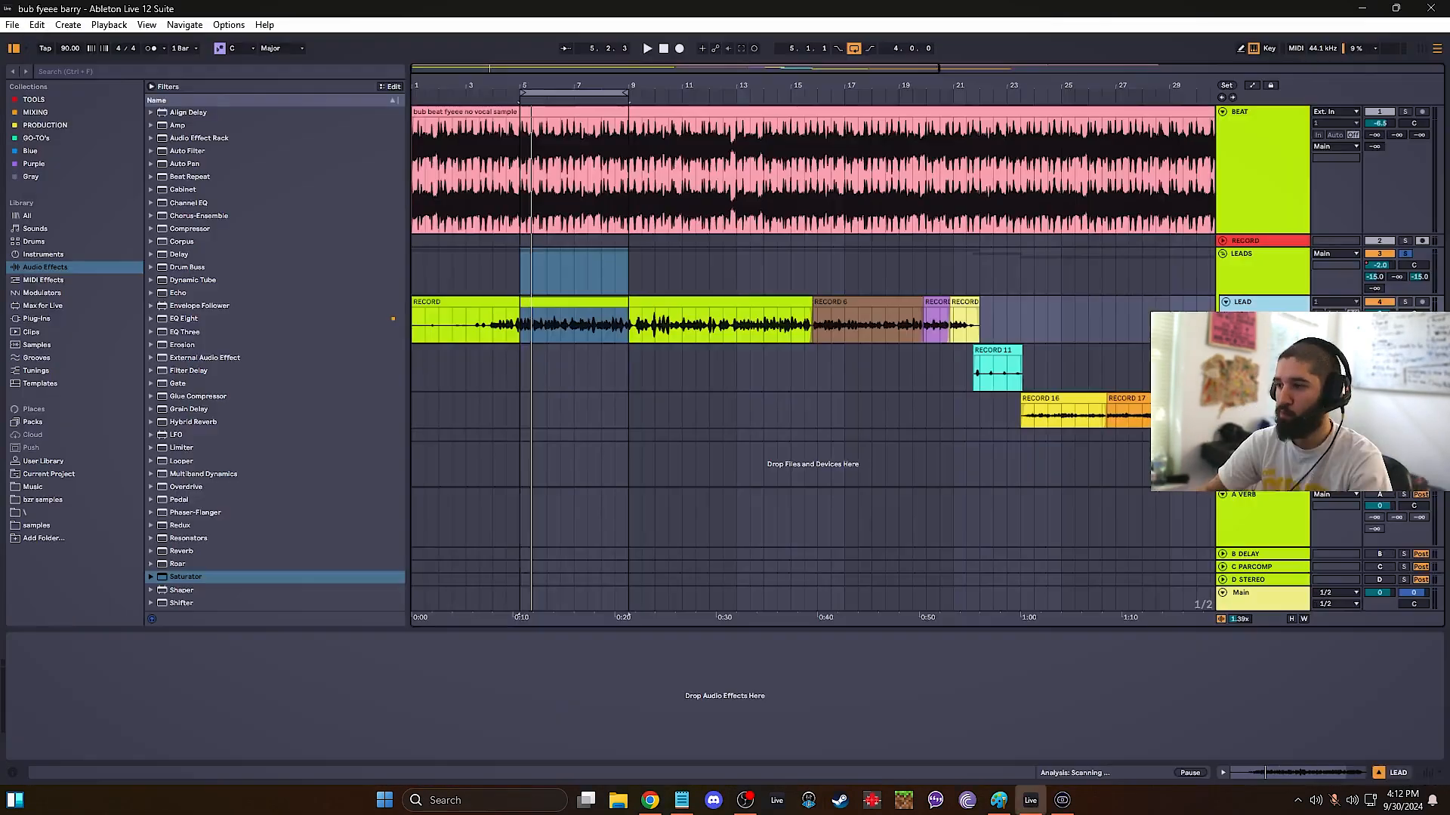
- Check the devices on the lead vocal tracks and display the LEADS group's effect chain
click(1253, 350)
click(1254, 399)
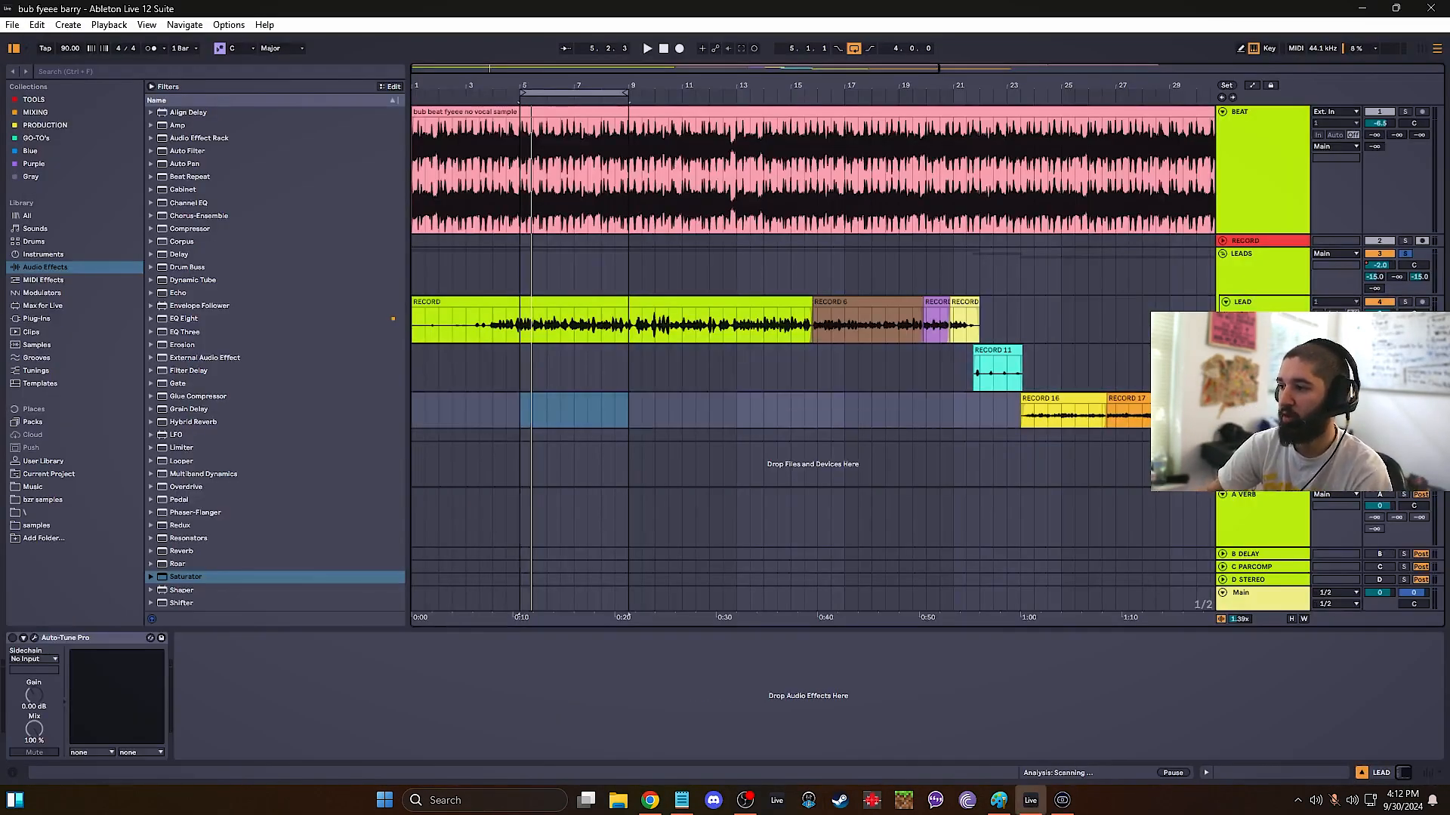
click(1253, 350)
click(1258, 287)
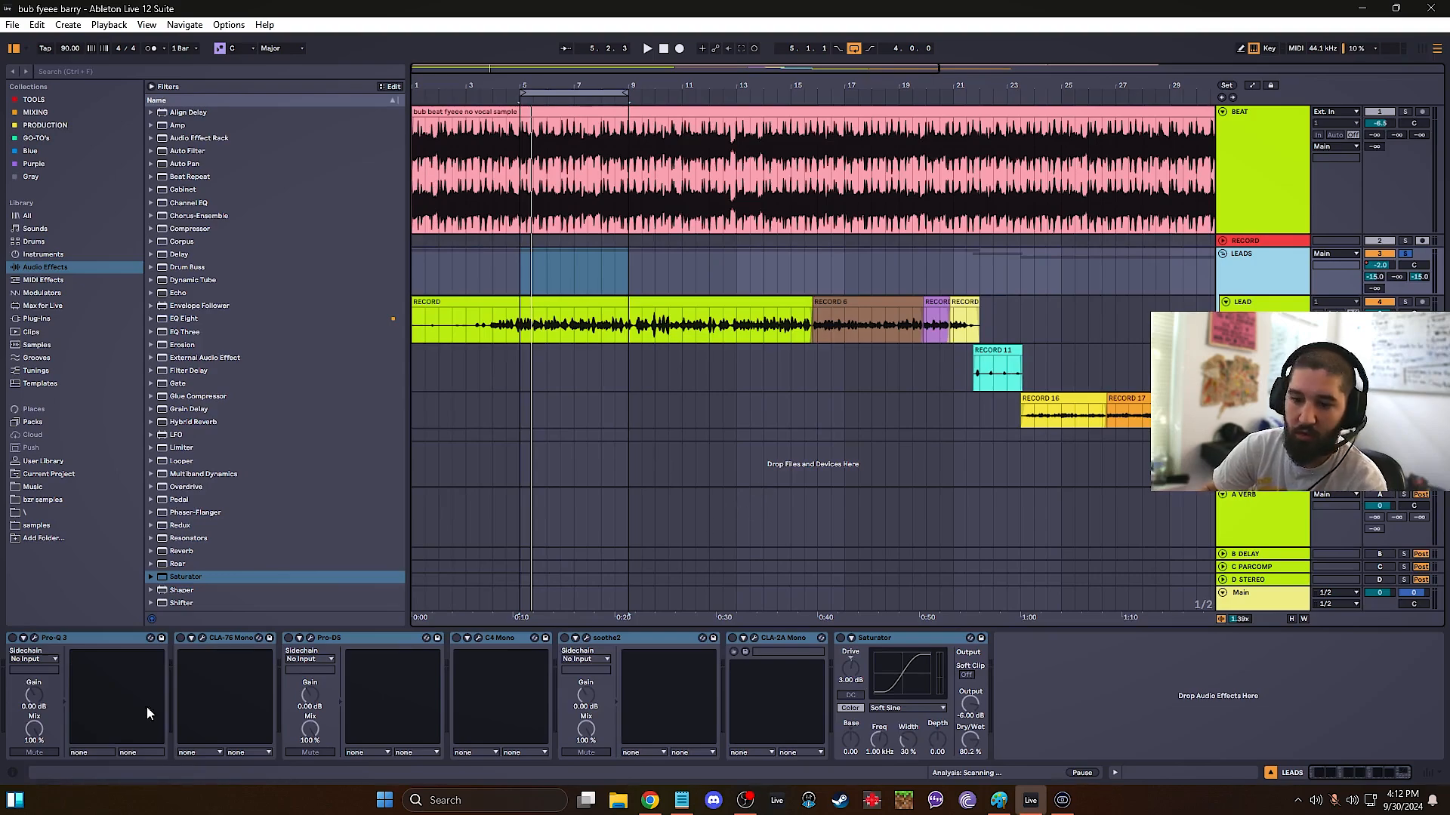
- Enable and open Pro-Q 3 on the LEADS group and play the vocal from bar 5
click(575, 274)
click(519, 280)
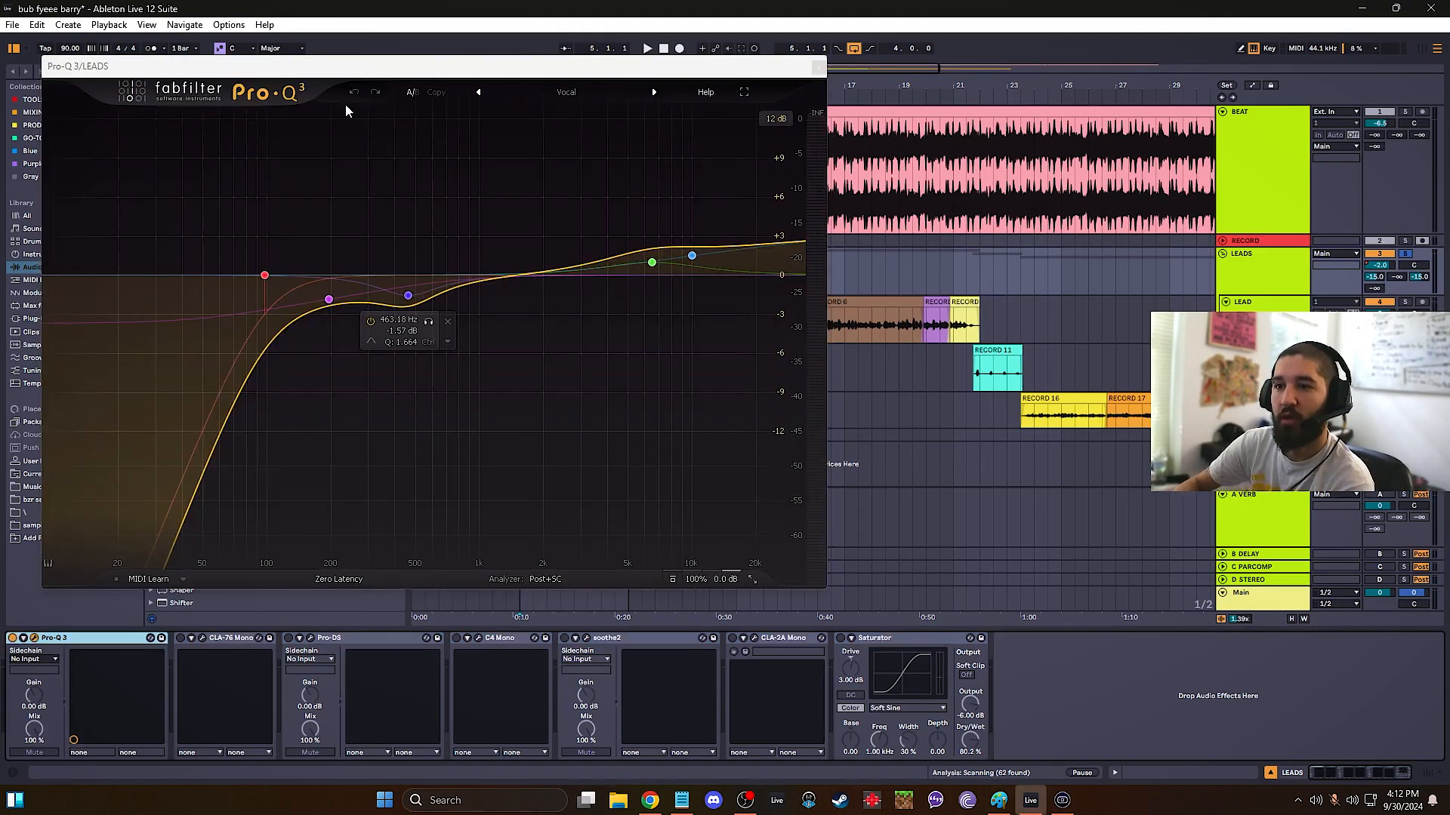
drag(461, 57, 750, 99)
key(space)
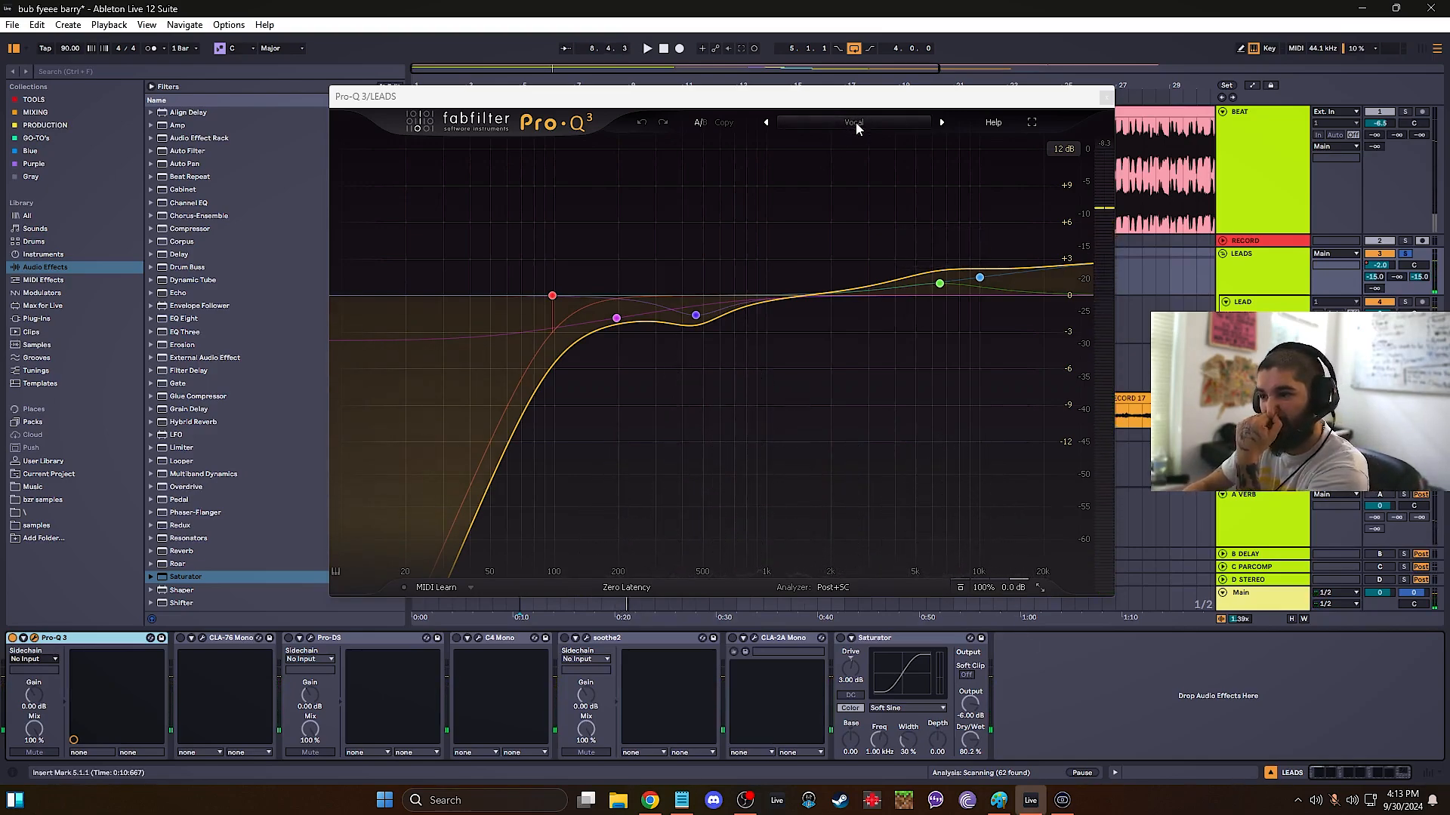
- Load the Vocal preset into Pro-Q 3's alternate A/B state and compare it with the original EQ curve
click(702, 125)
click(843, 124)
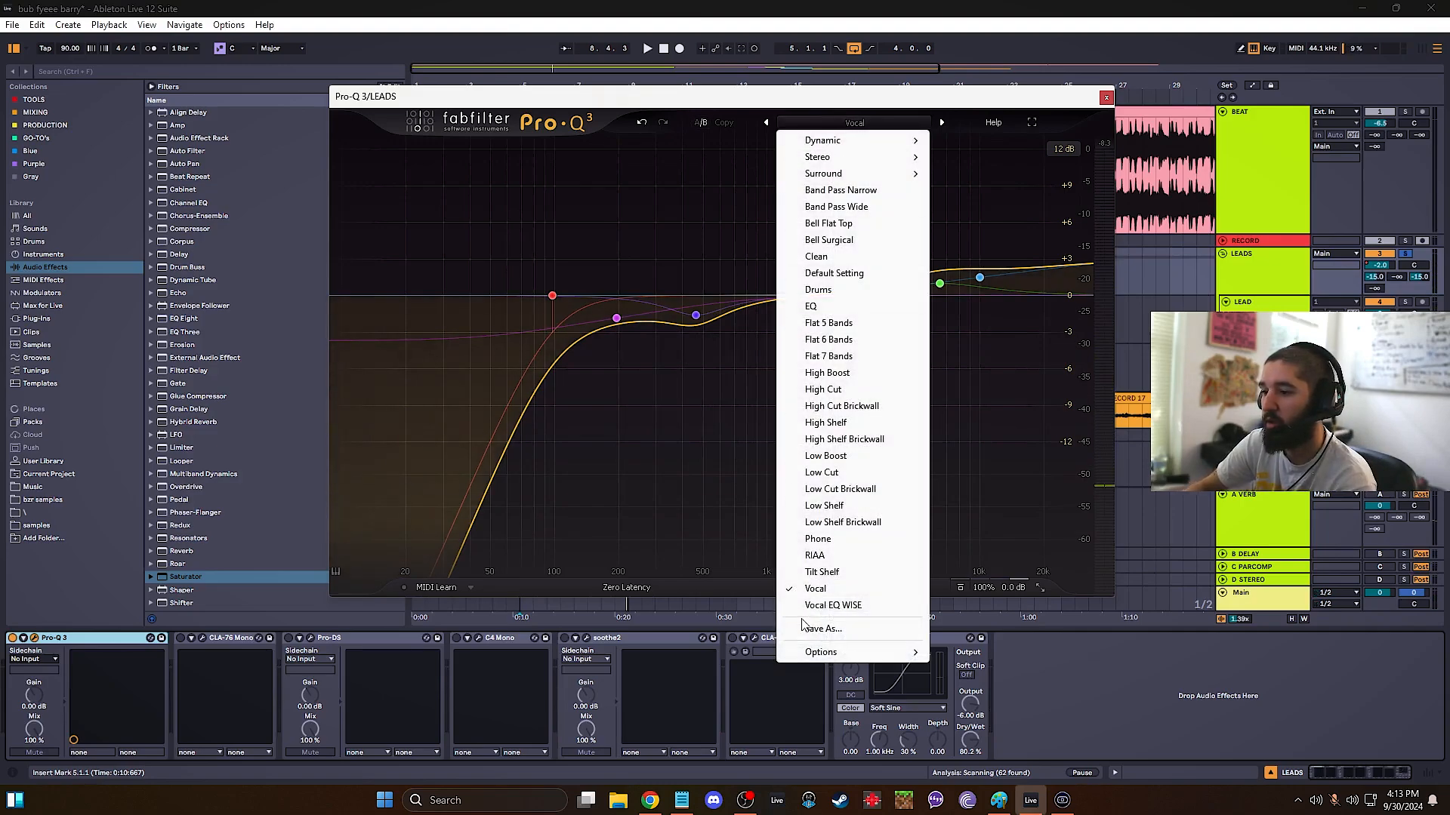
click(853, 600)
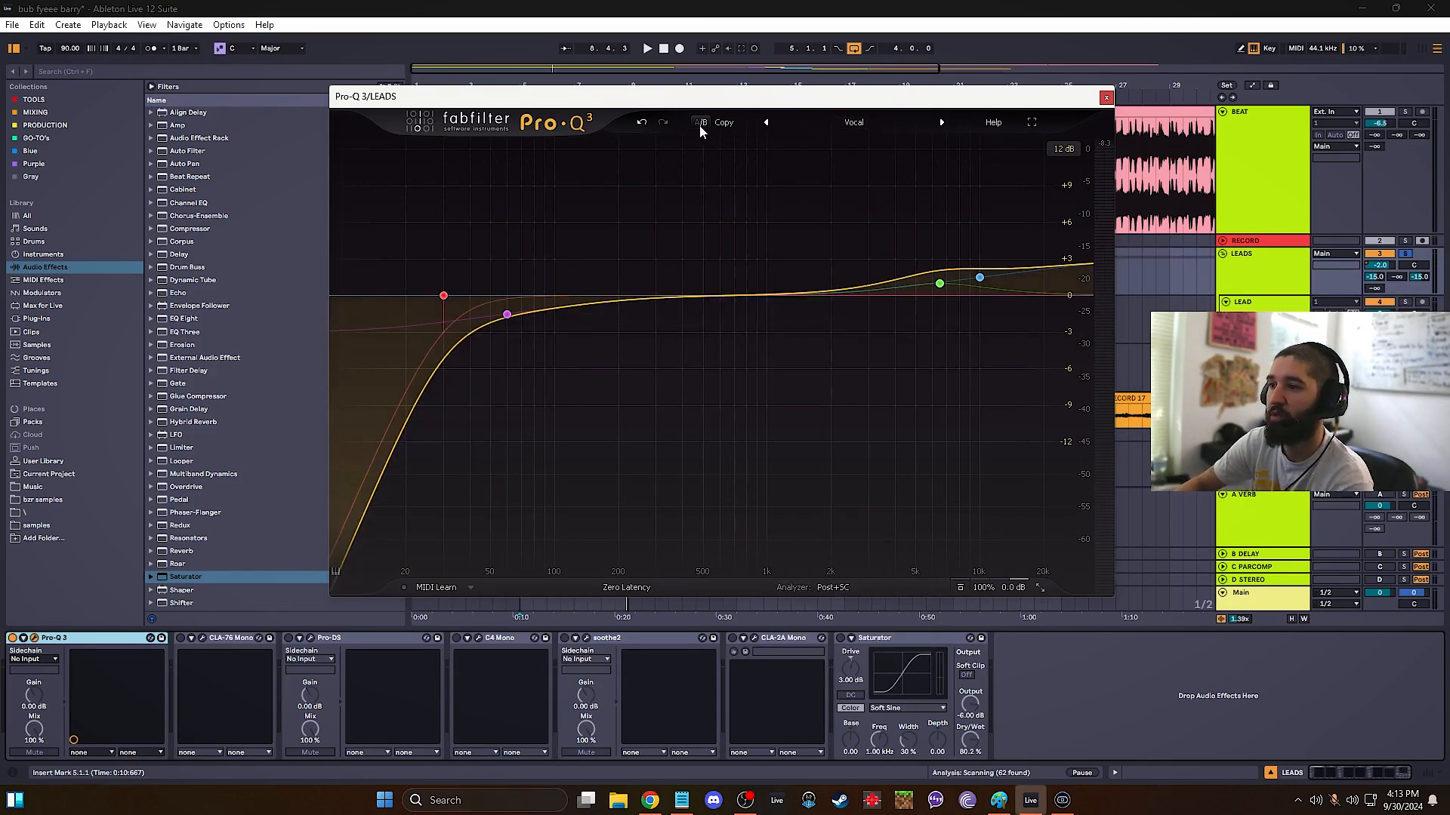
click(702, 127)
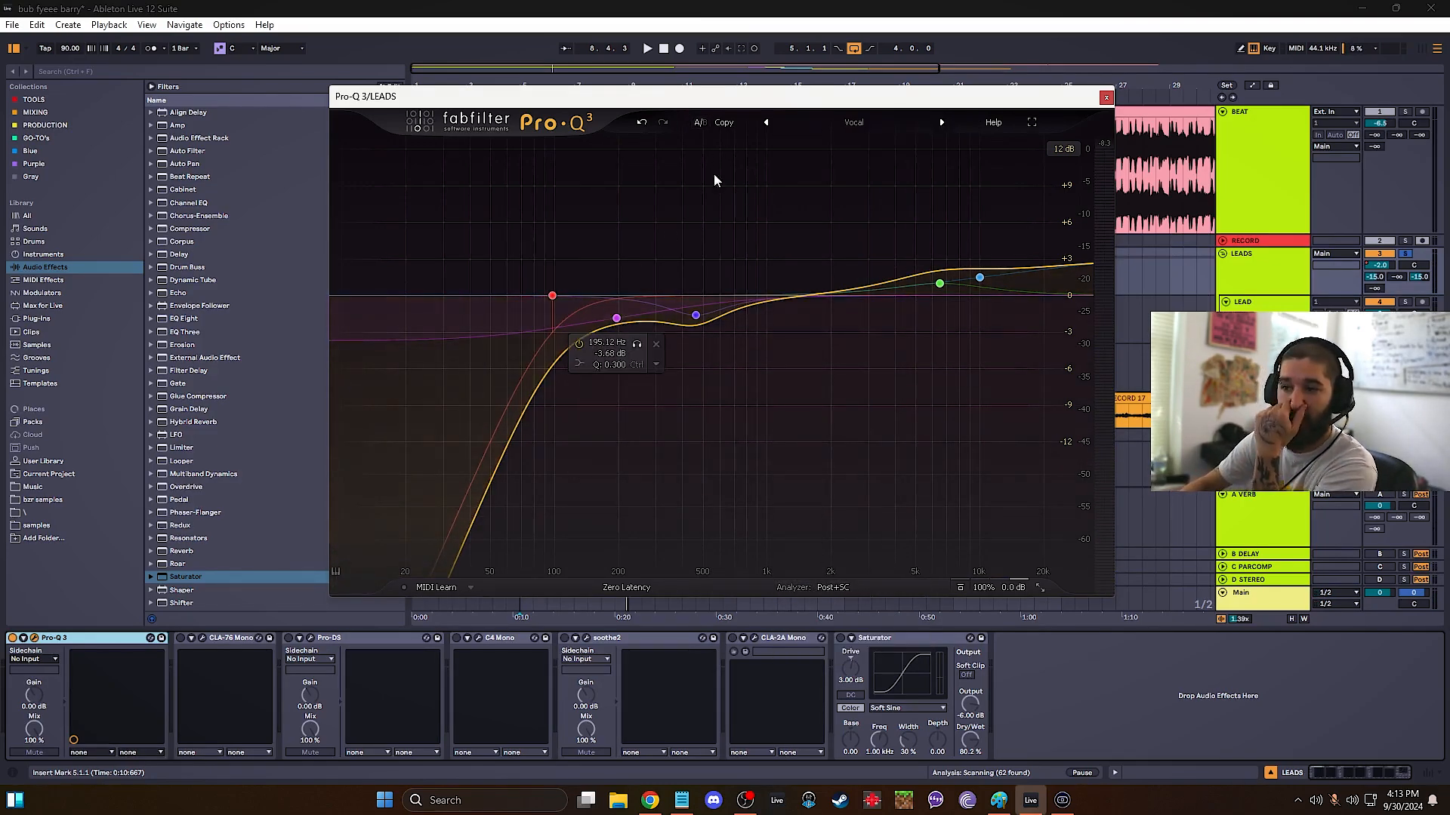
click(702, 125)
click(702, 124)
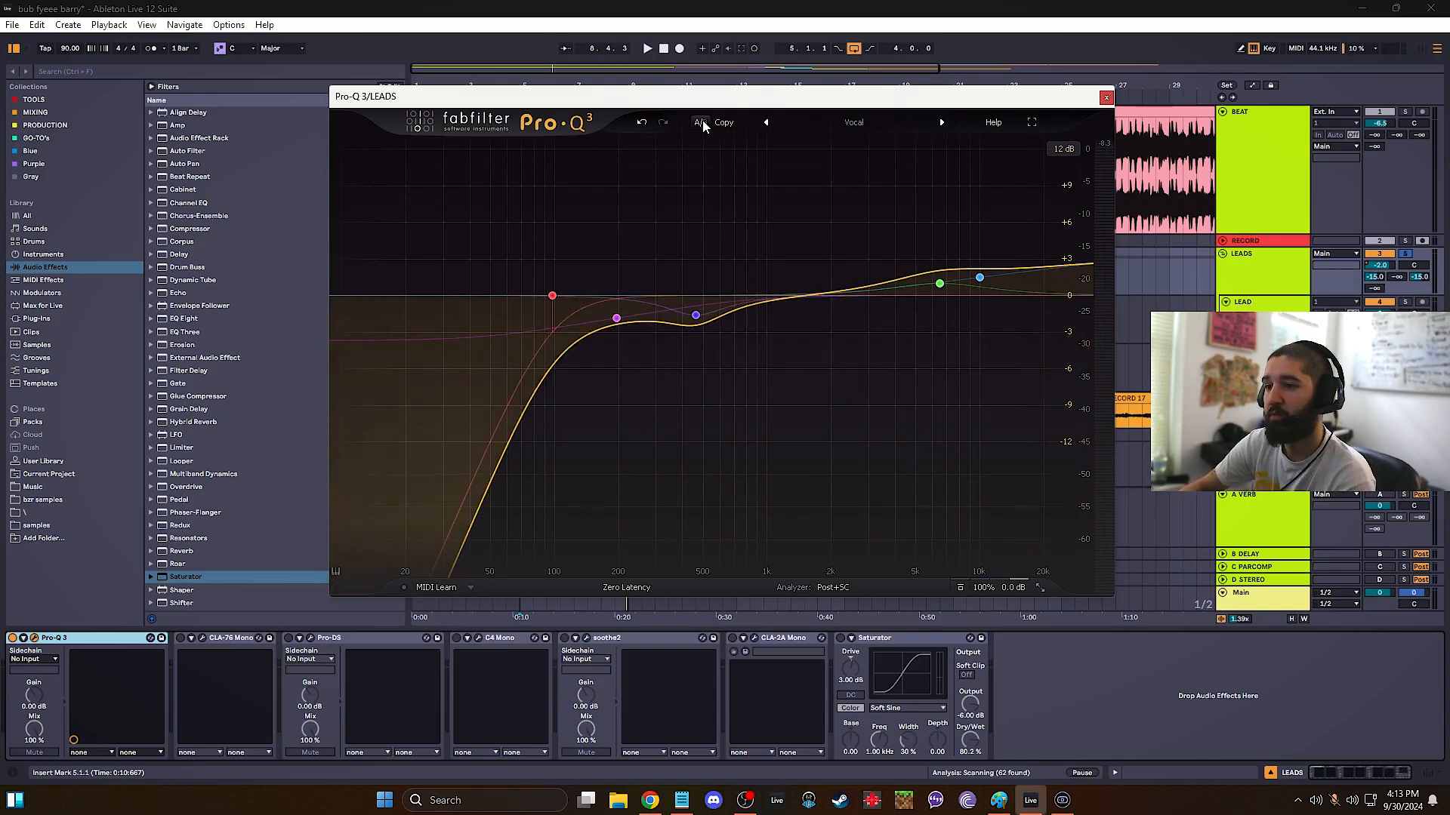
- Enable and open CLA-76 Mono on the LEADS group and compare the playing vocal with the compressor off and on
click(202, 638)
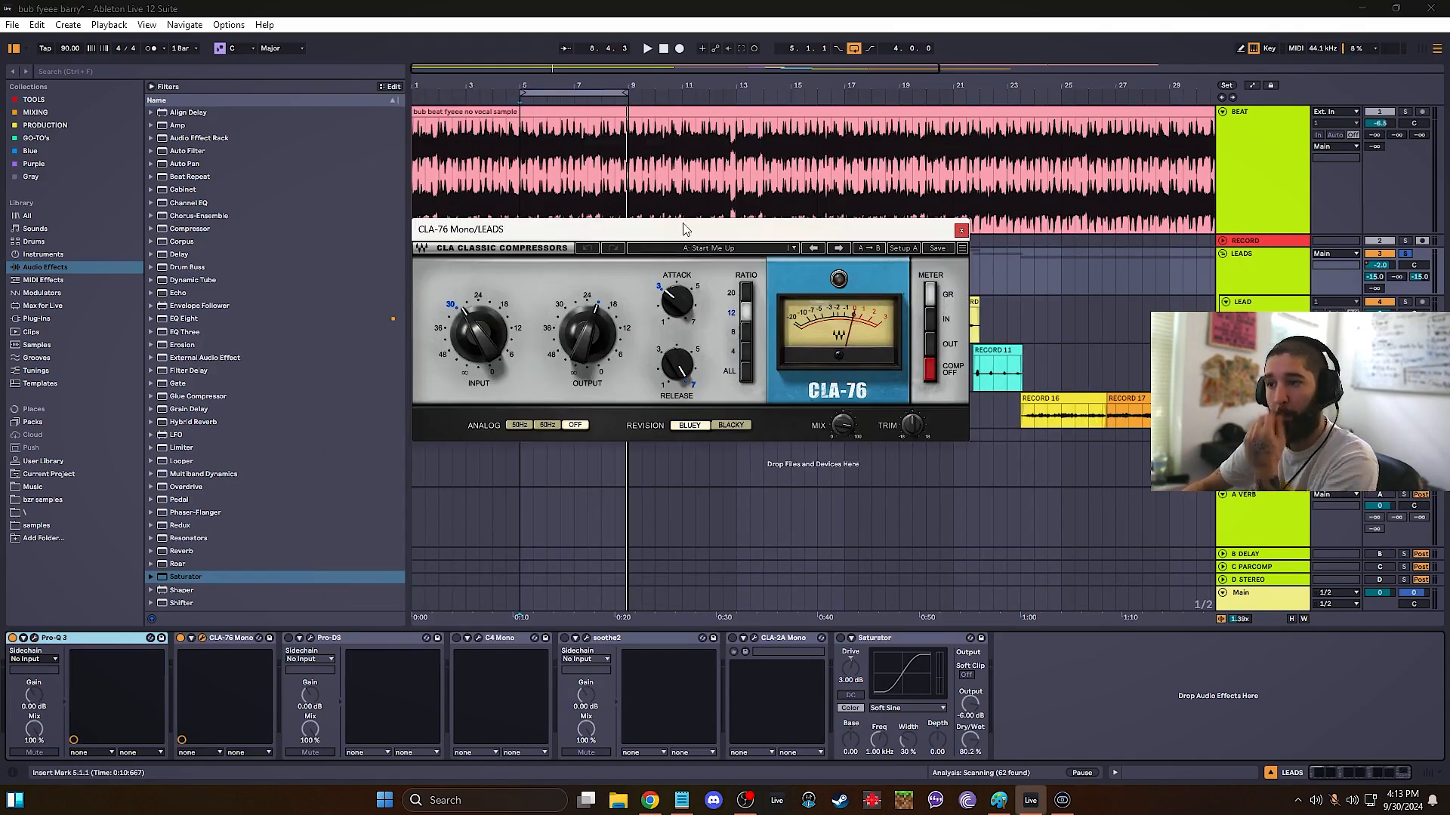
drag(682, 229, 839, 378)
click(490, 335)
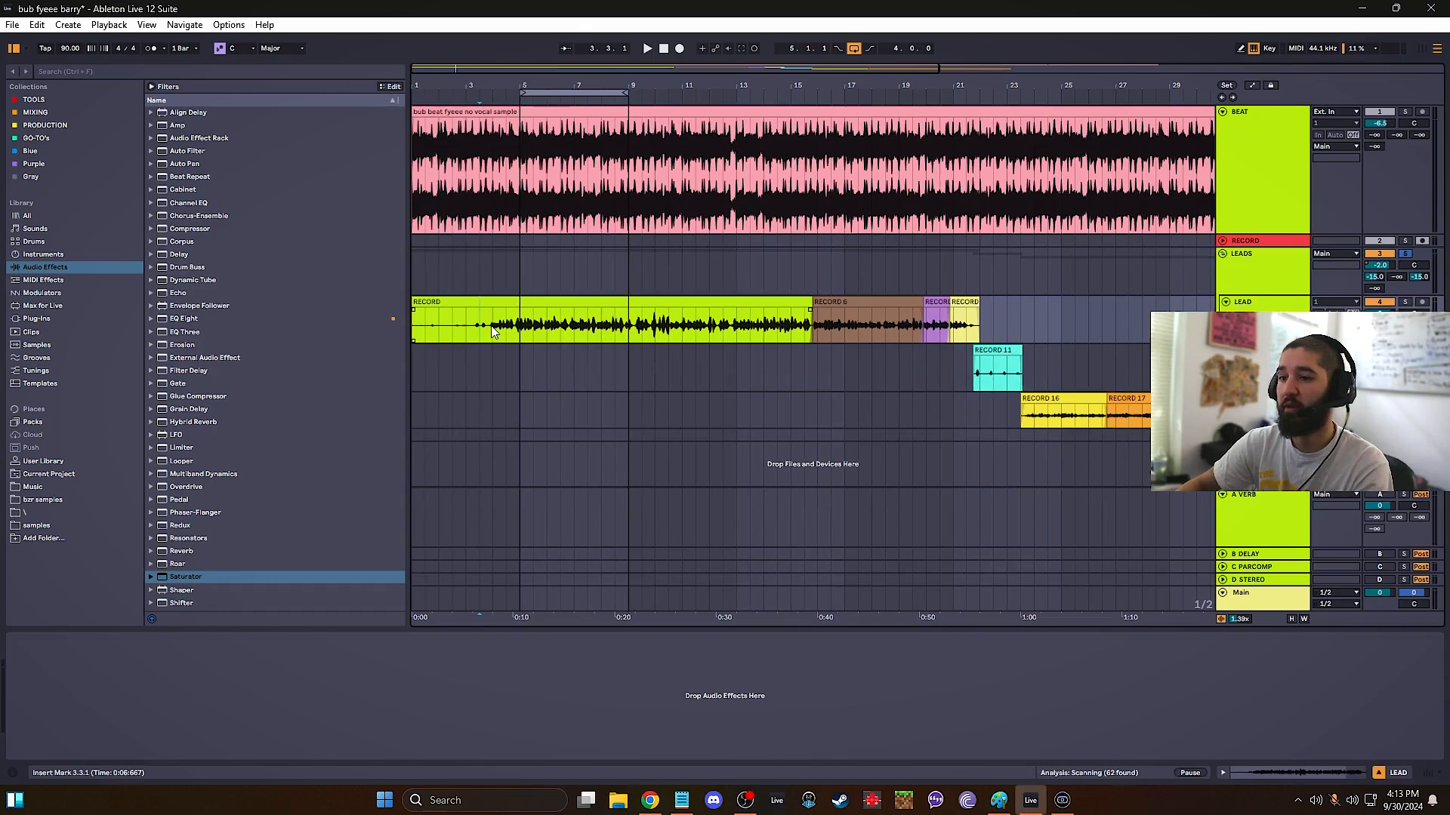
click(1256, 260)
key(space)
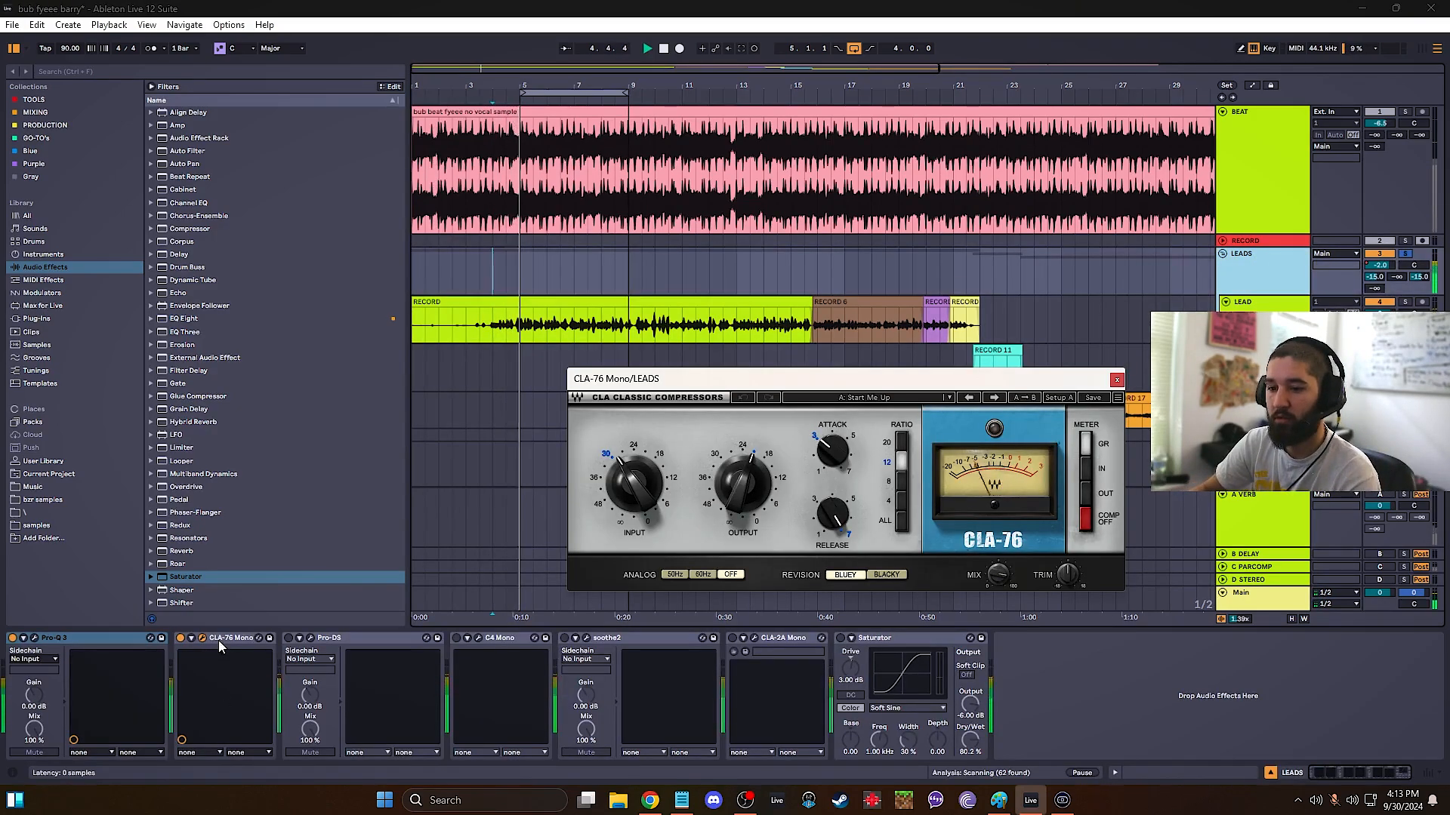
click(181, 639)
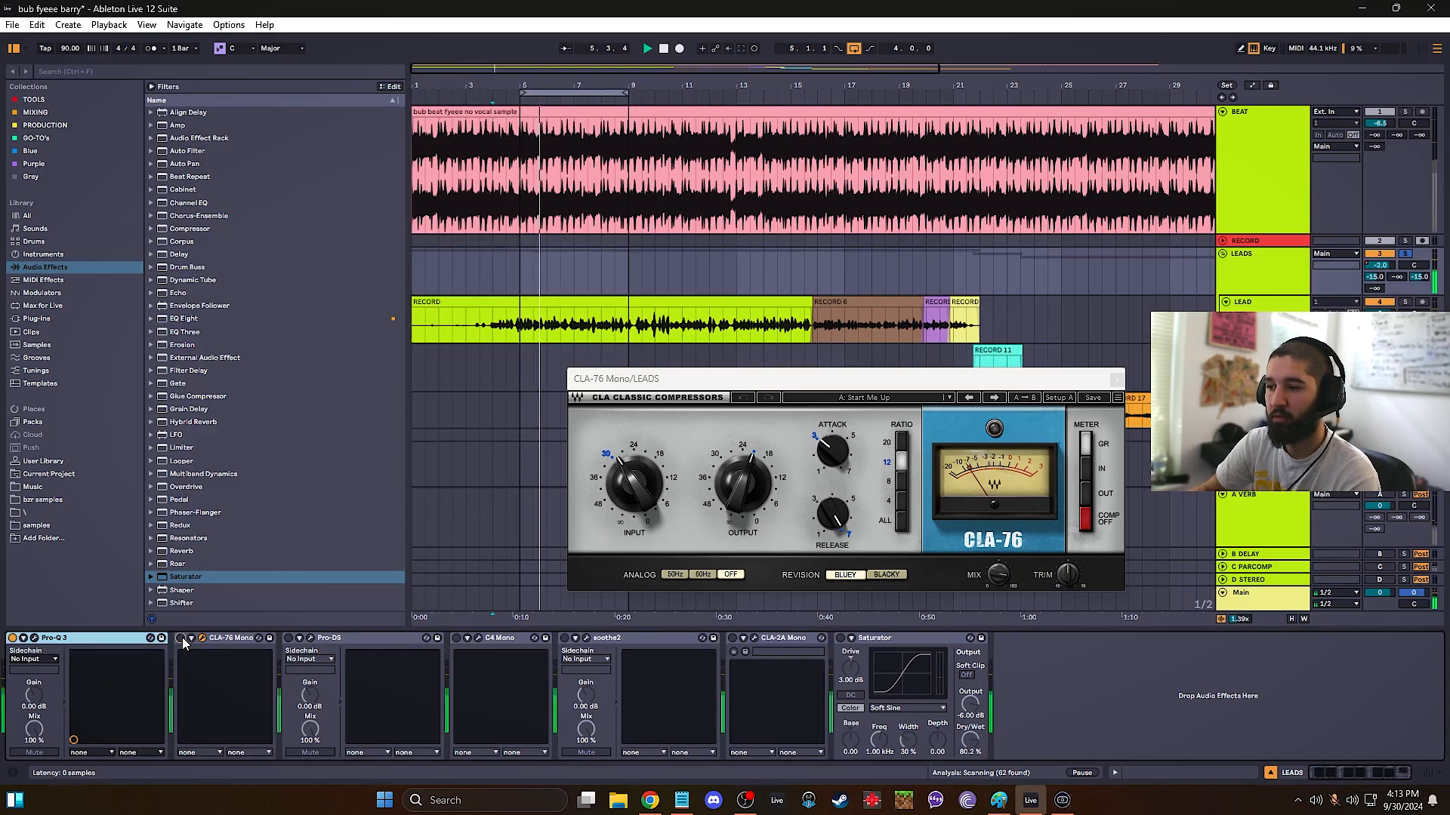
click(181, 640)
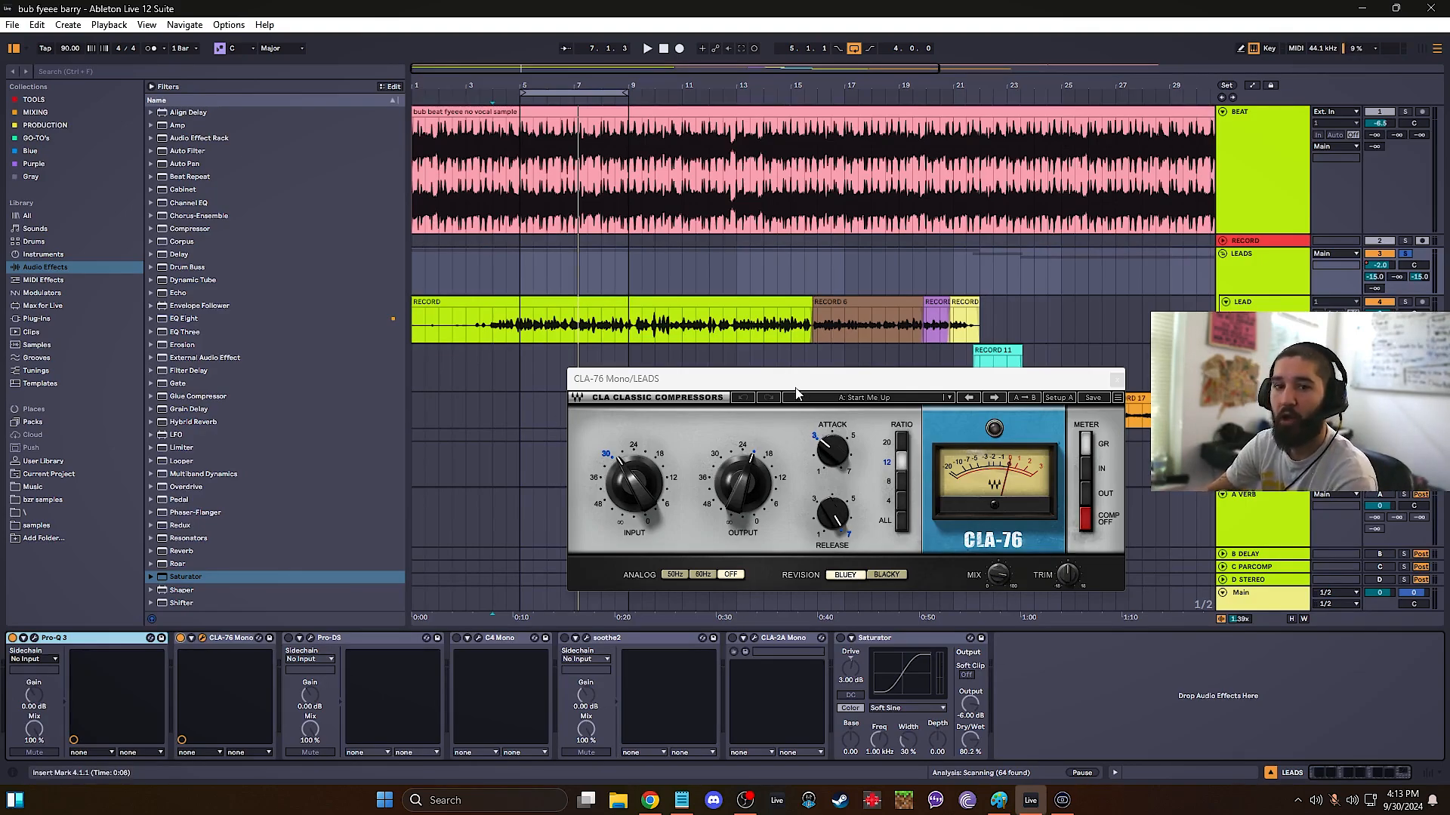
- Enable and open Pro-DS on the LEADS group in place of the CLA-76 window and play the vocal from bar 5
click(521, 270)
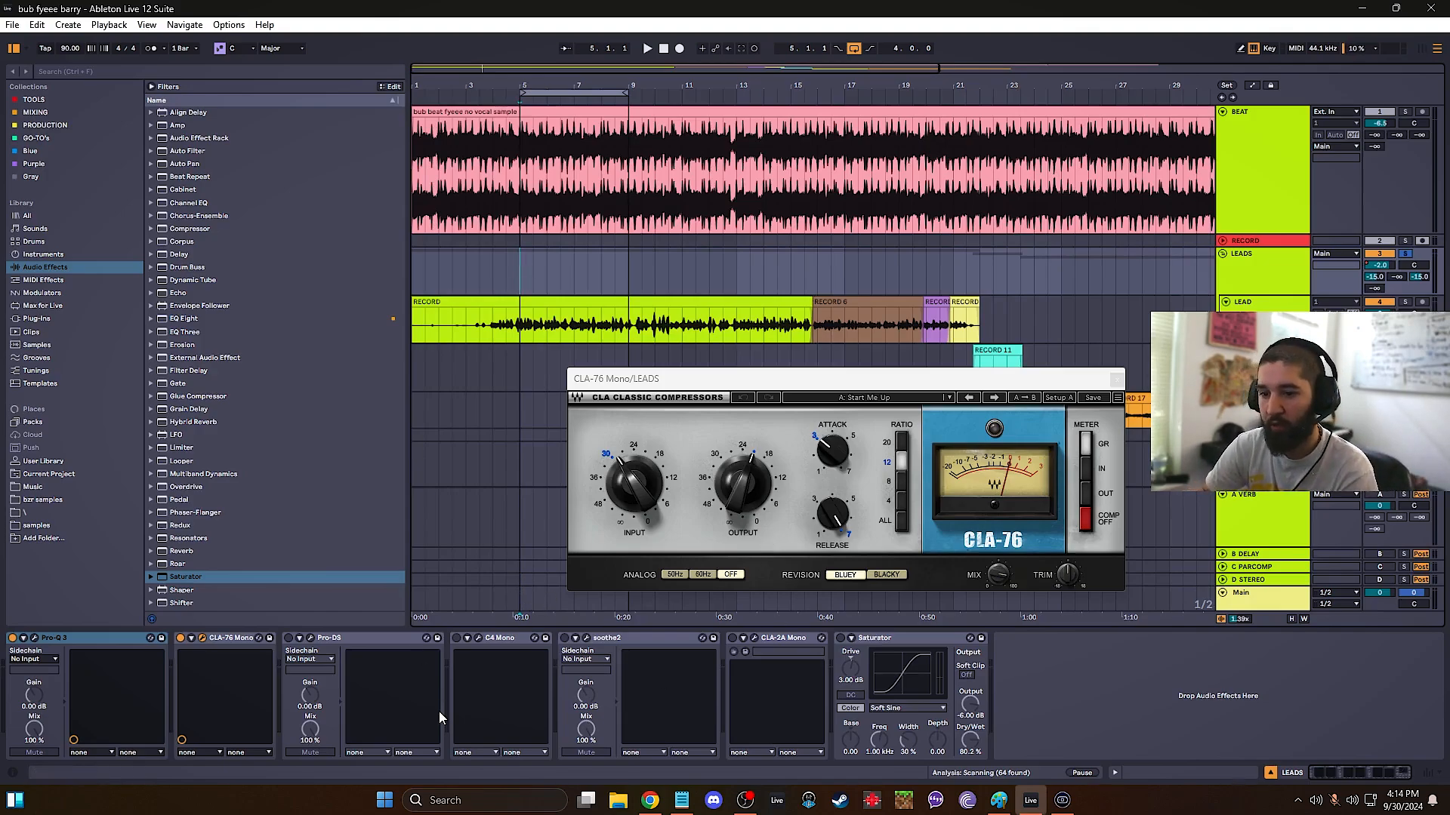
click(310, 638)
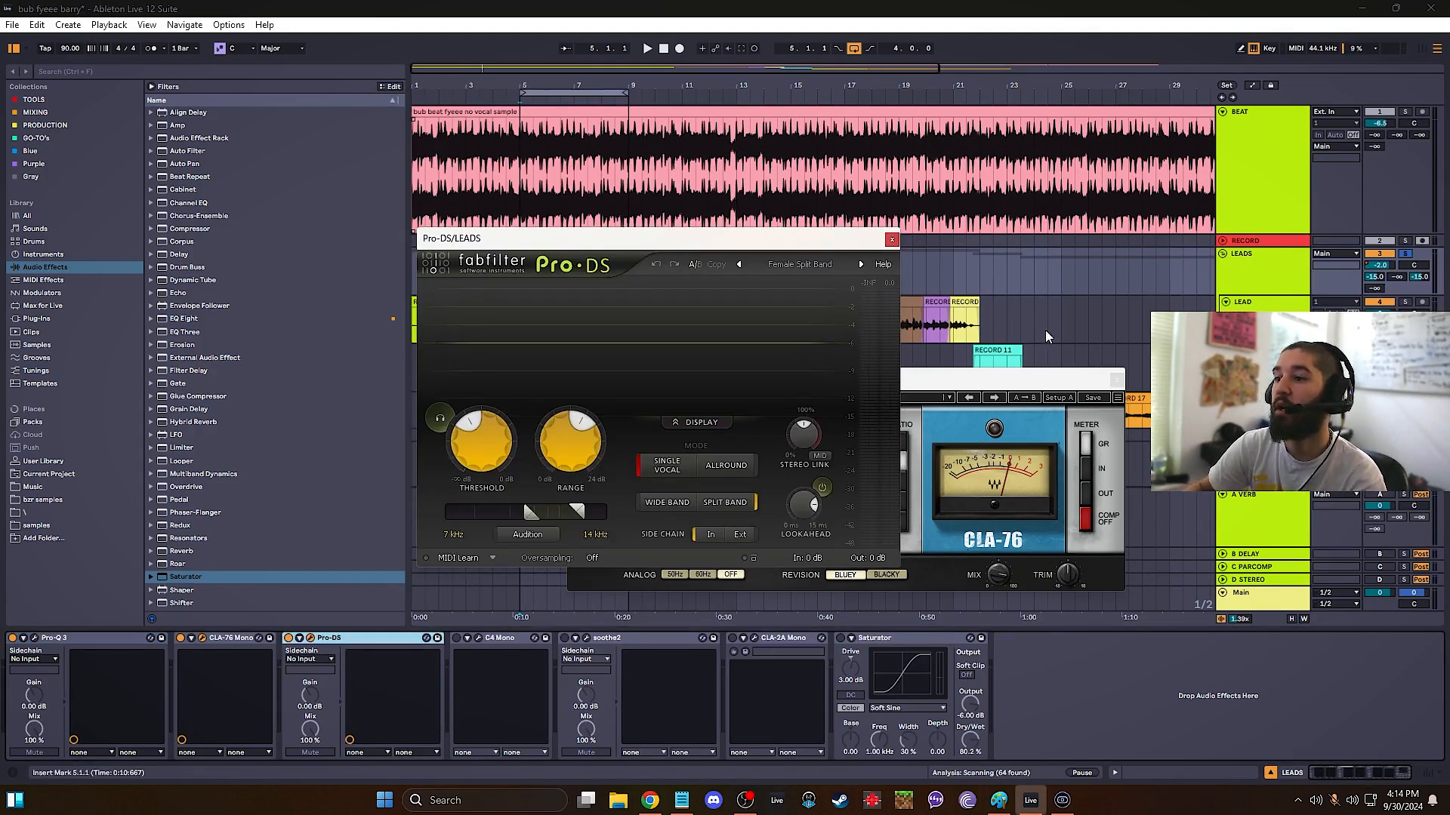
click(1117, 379)
drag(785, 240, 1017, 321)
key(space)
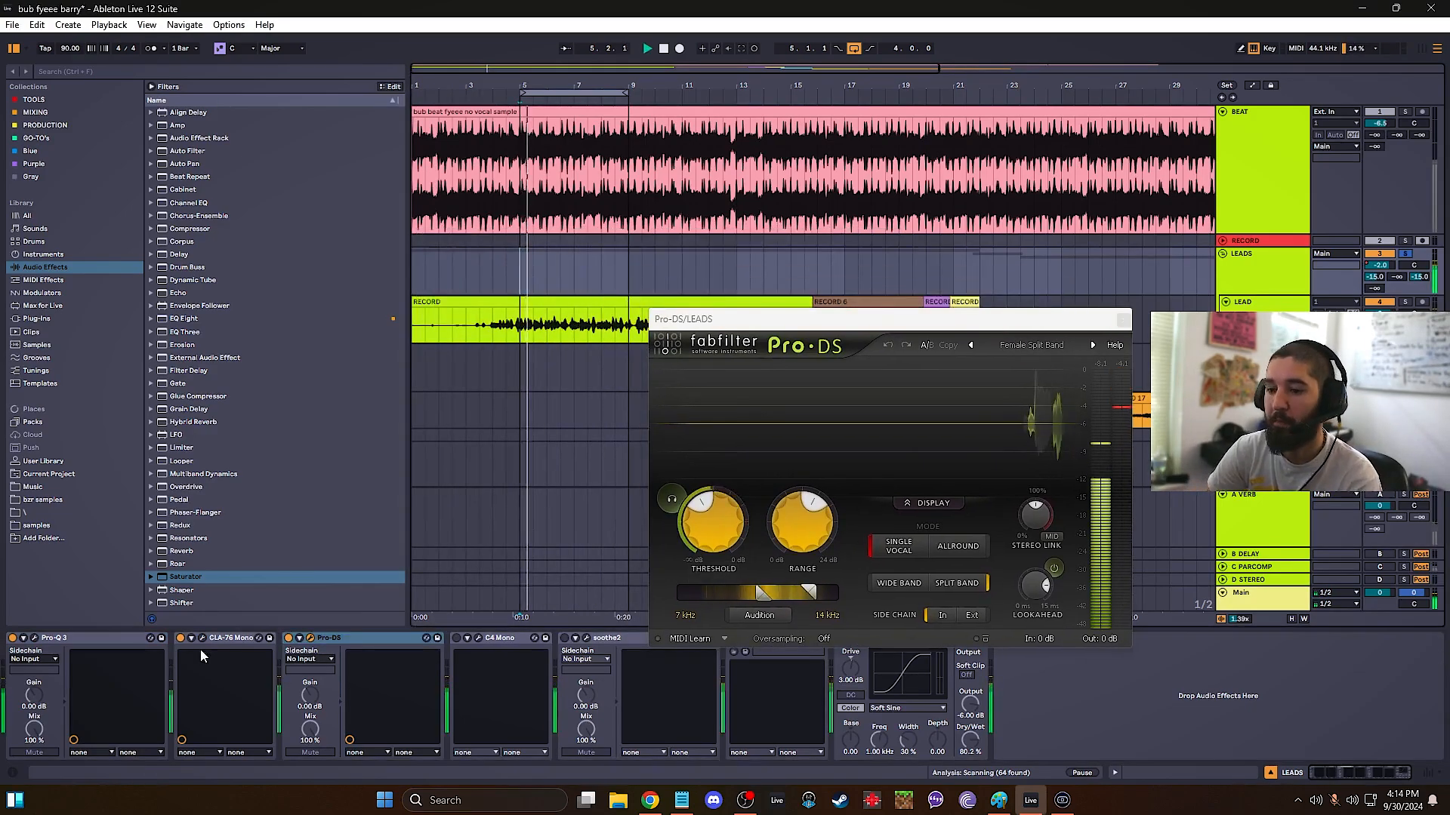
- Compare the playing vocal with Pro-DS off and on, and save the Set
click(287, 638)
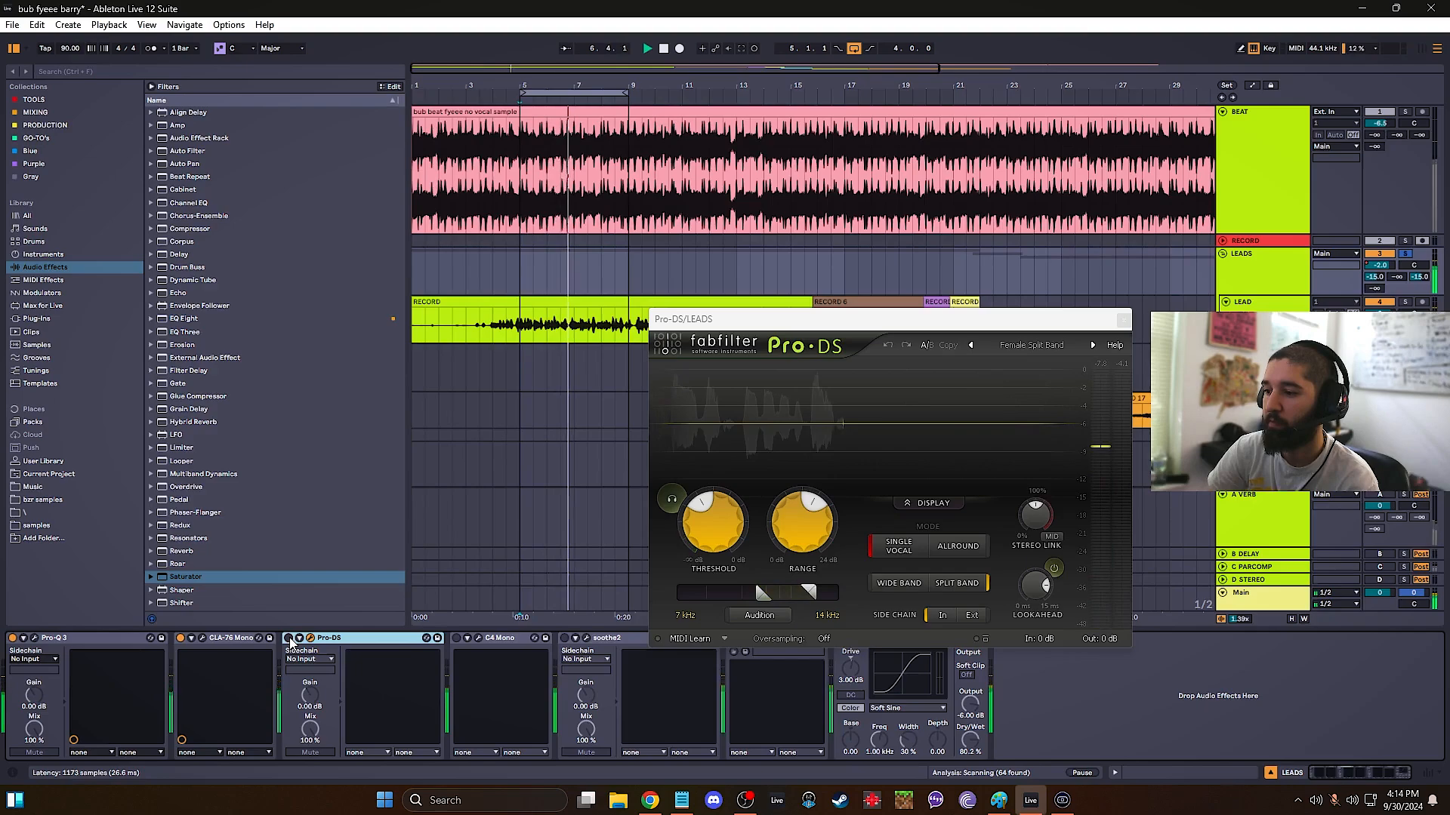
click(288, 638)
key(ctrl+s)
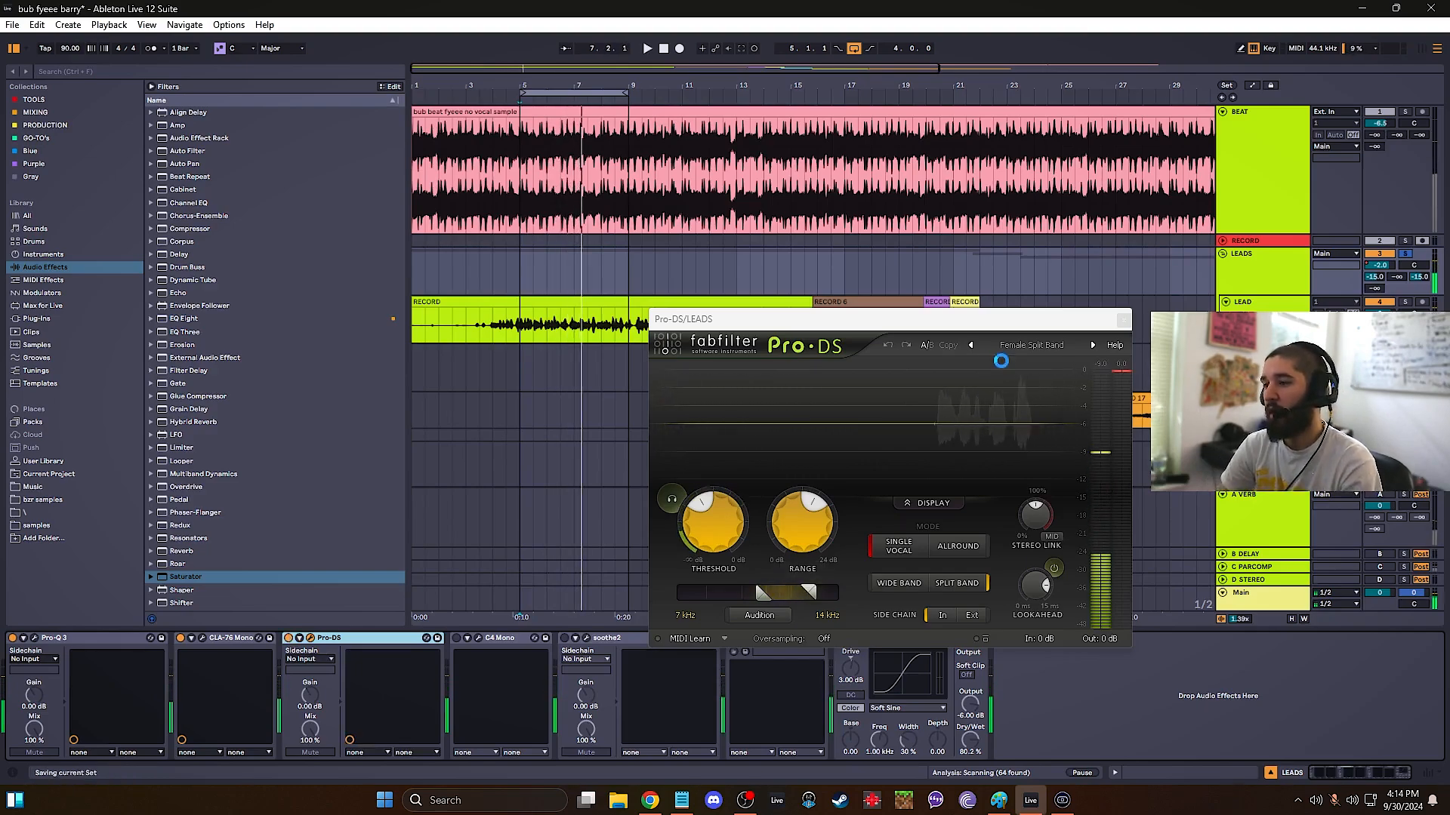
- Enable C4 Mono on the LEADS group and look through the Pro-DS preset categories
click(457, 639)
click(488, 640)
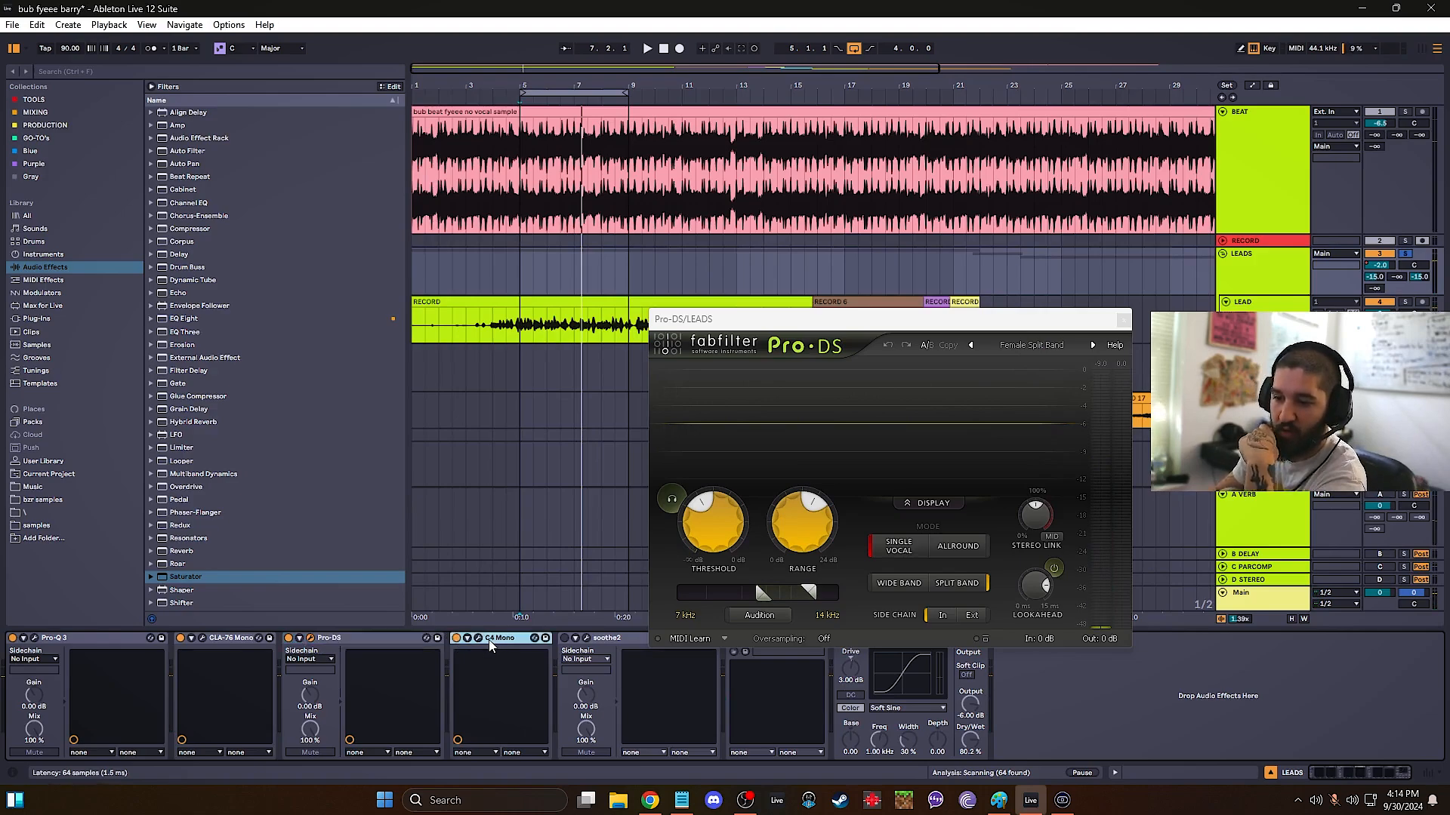
click(1012, 351)
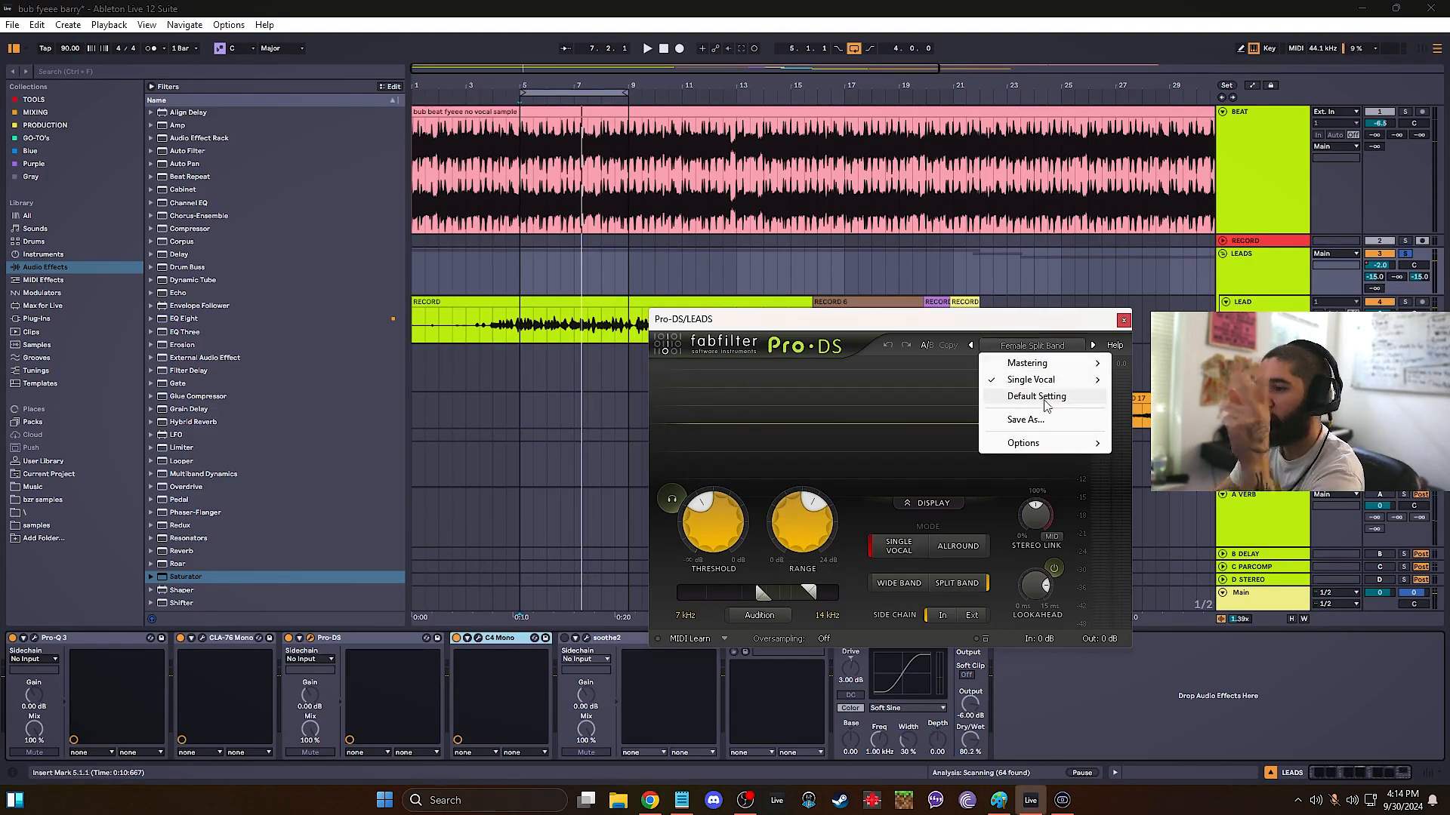
mouse_move(1053, 381)
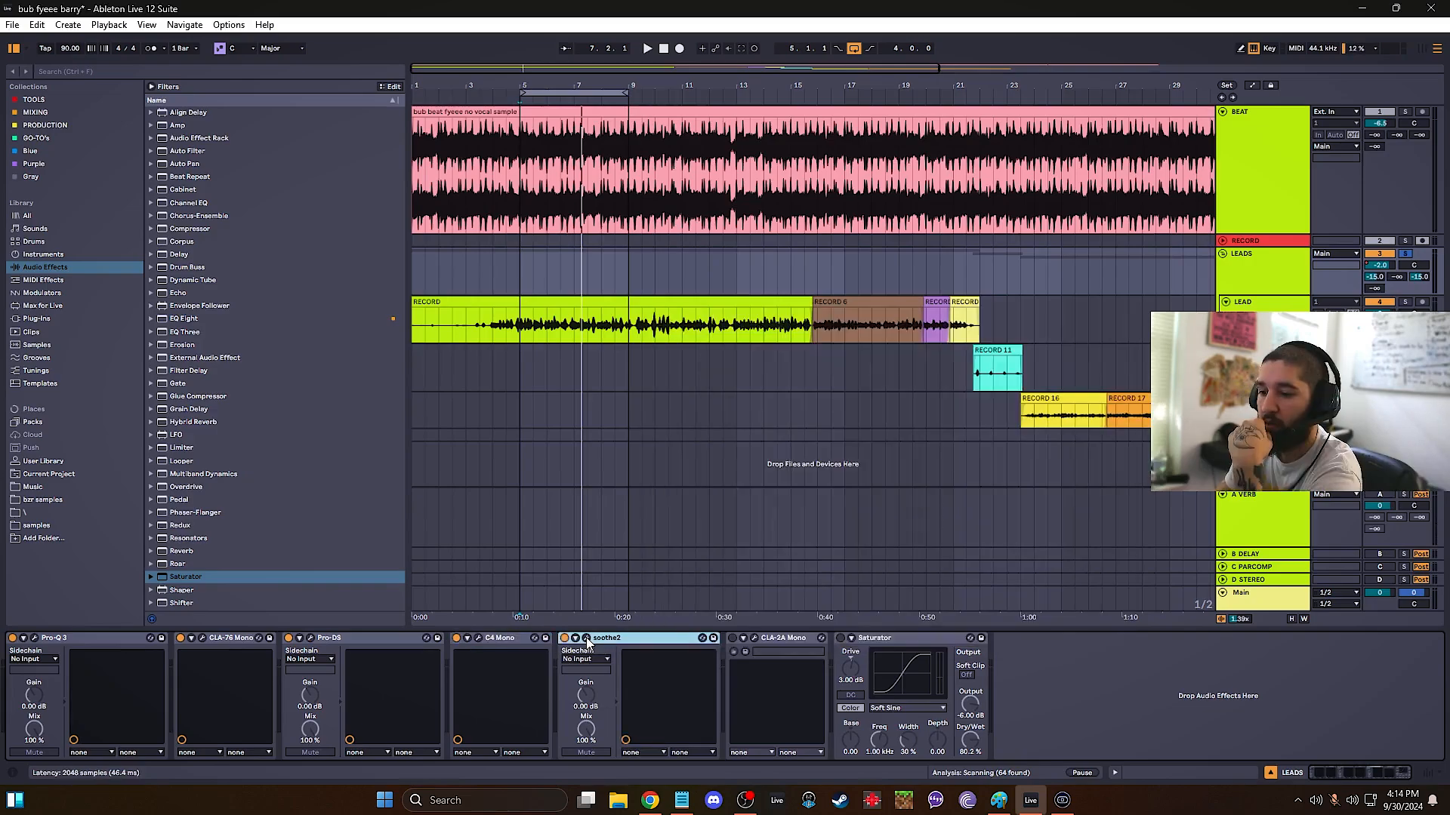
- Open soothe2 on the LEADS group, move its window clear of the browser, and switch the device off
click(586, 639)
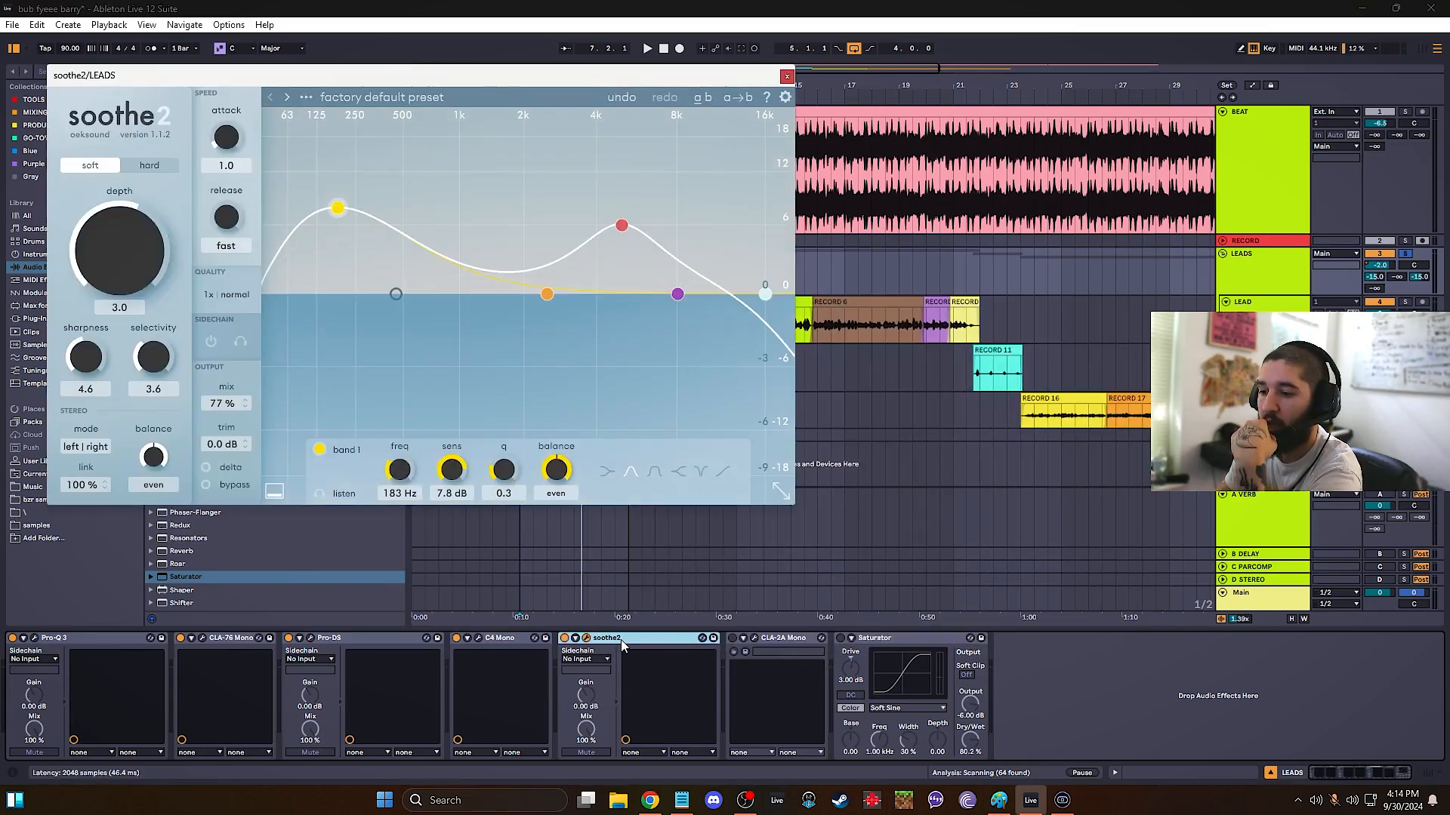
click(621, 640)
drag(623, 74, 912, 83)
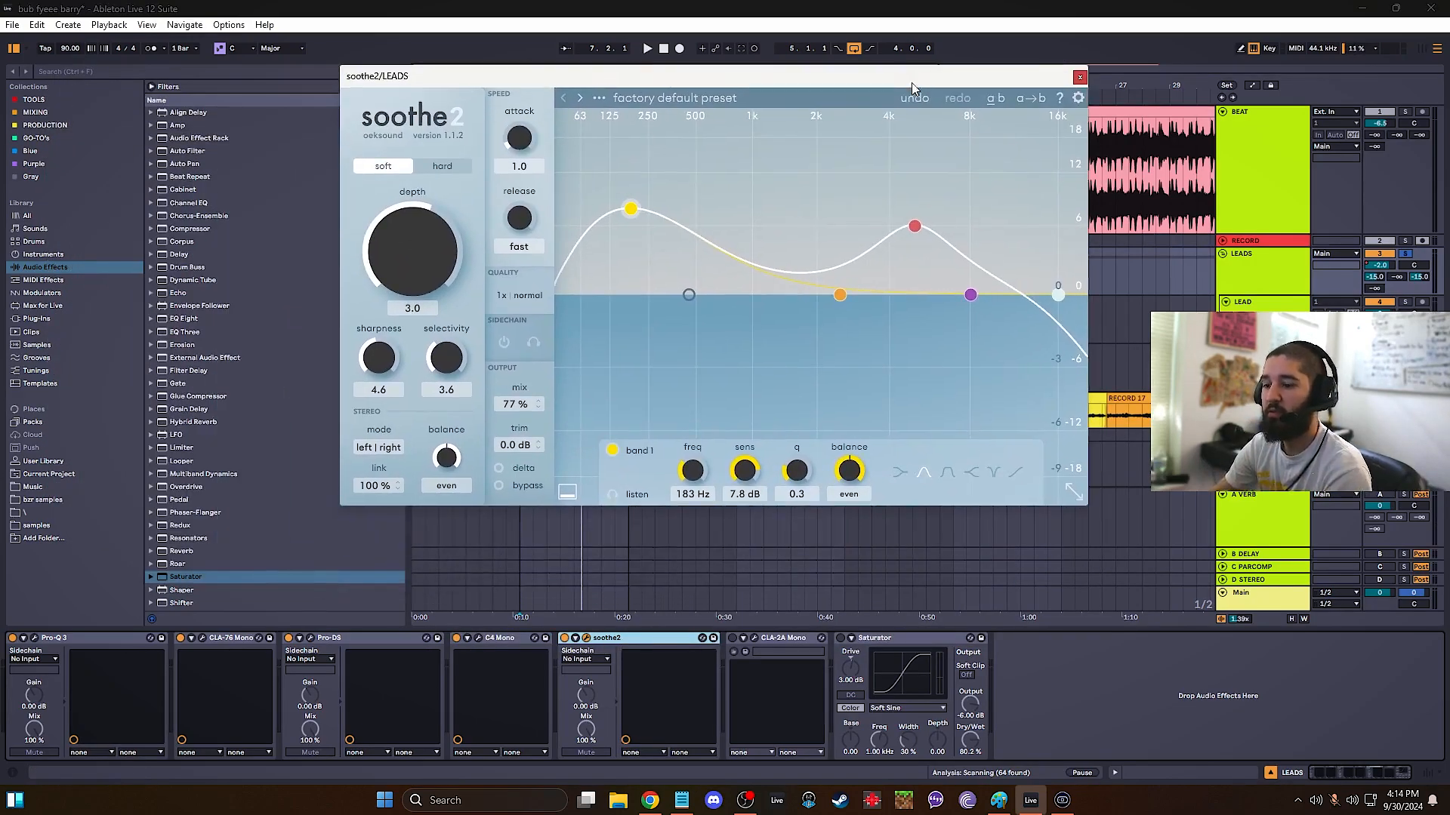
click(564, 639)
- Open C4 Mono, check its Pop vocal preset, and audition the vocal through it
click(477, 643)
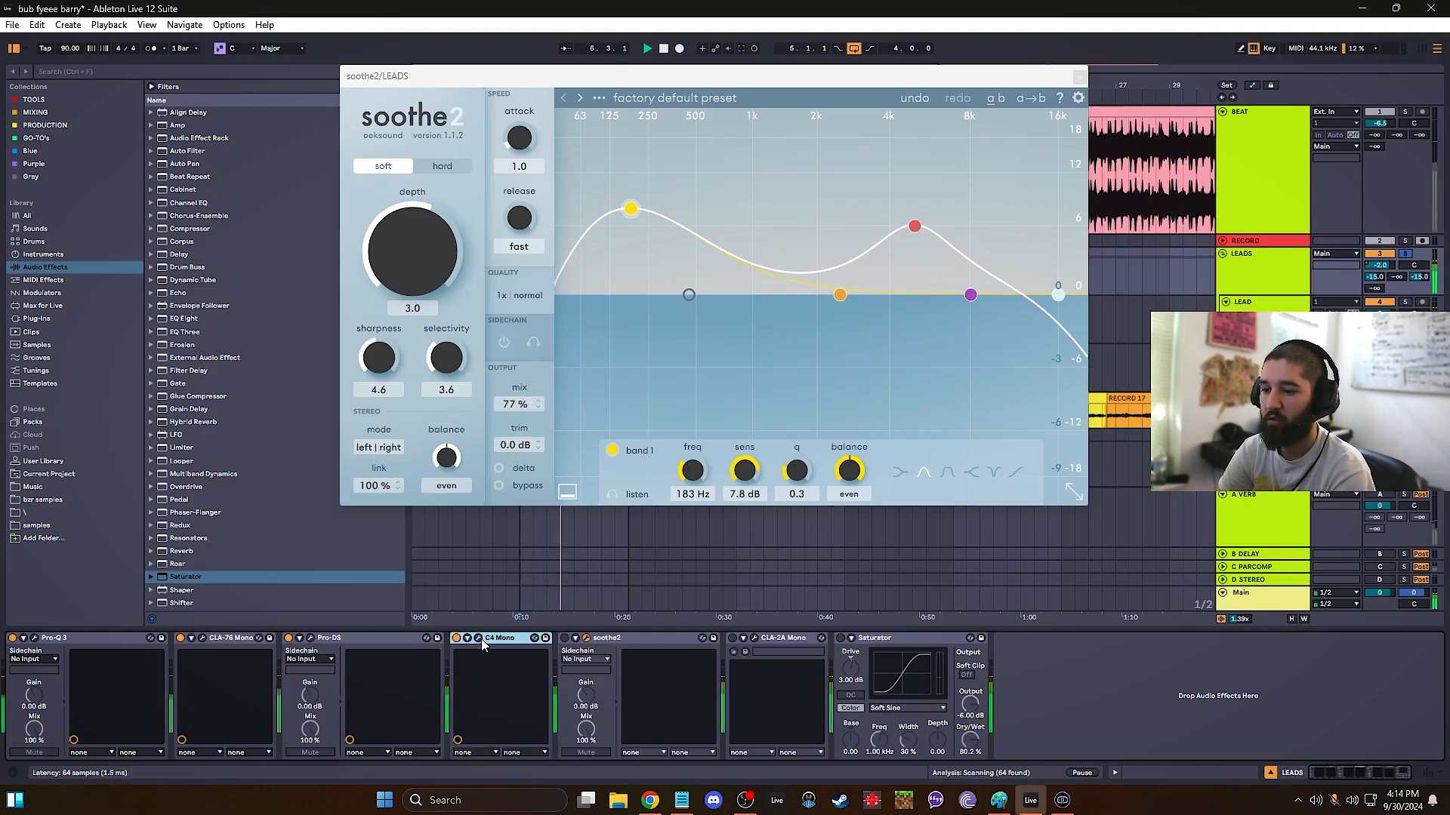
click(480, 640)
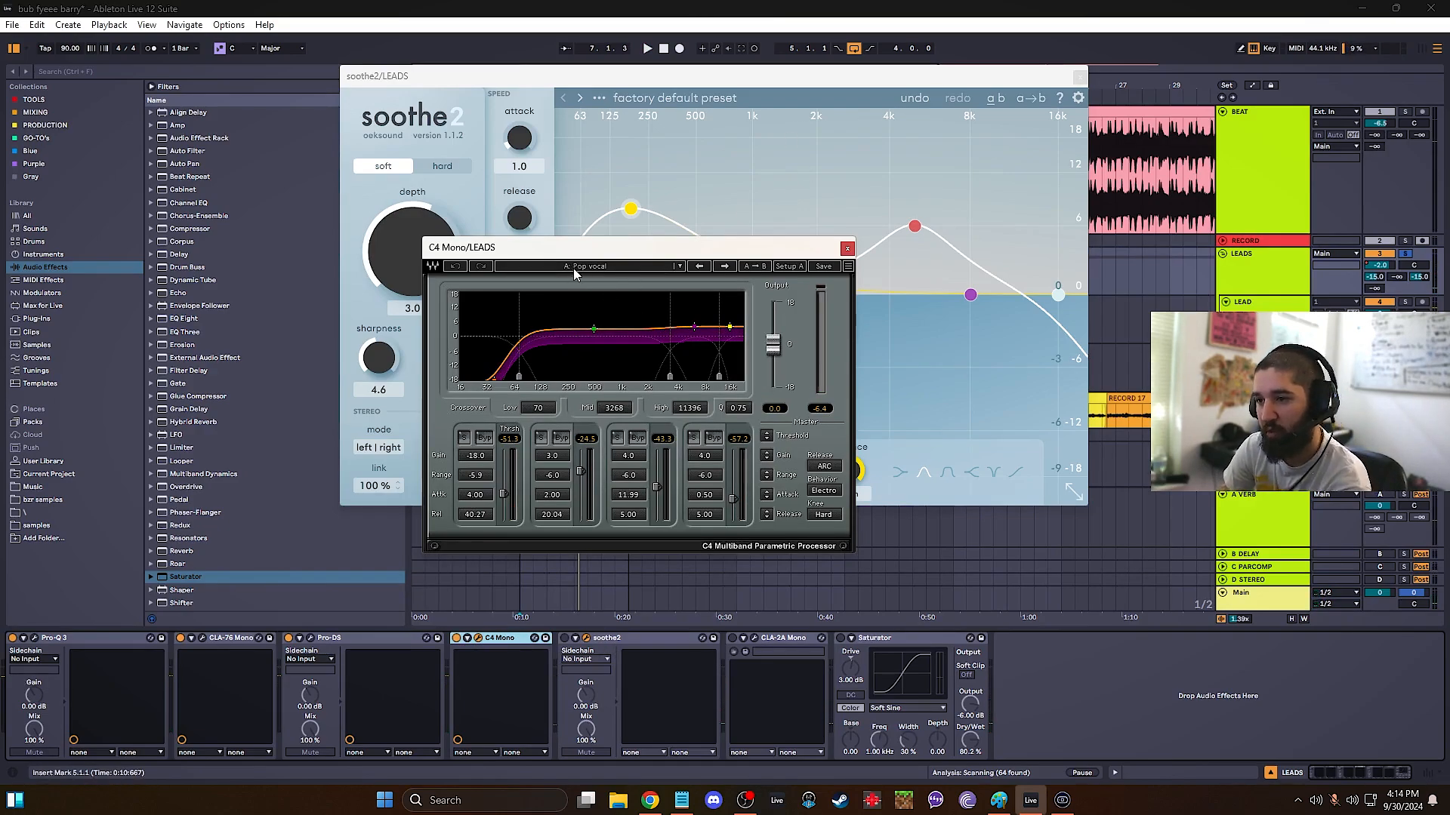
key(space)
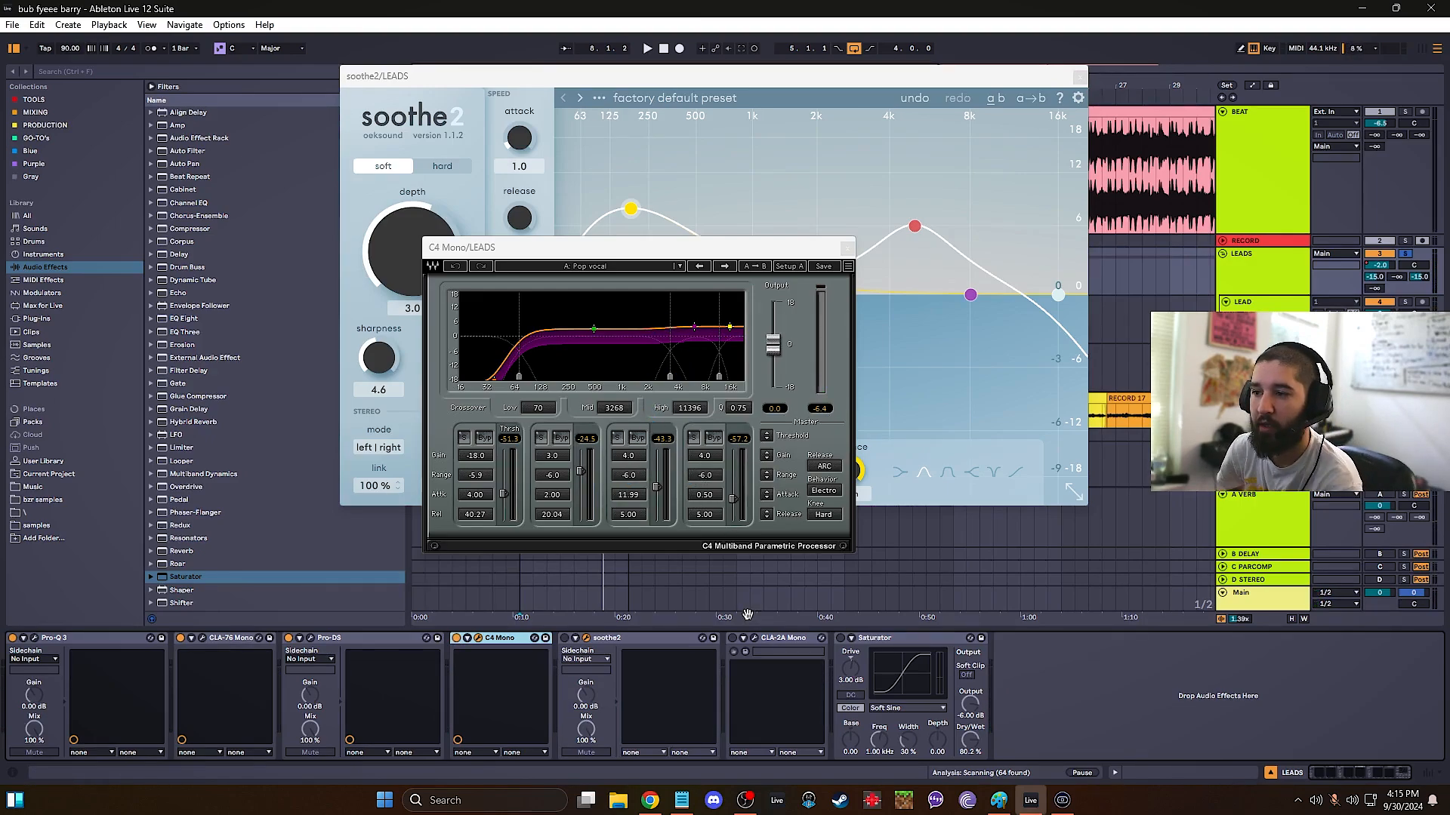
- Re-enable soothe2, bring its window in front of C4, and play the vocal from bar 5
click(601, 640)
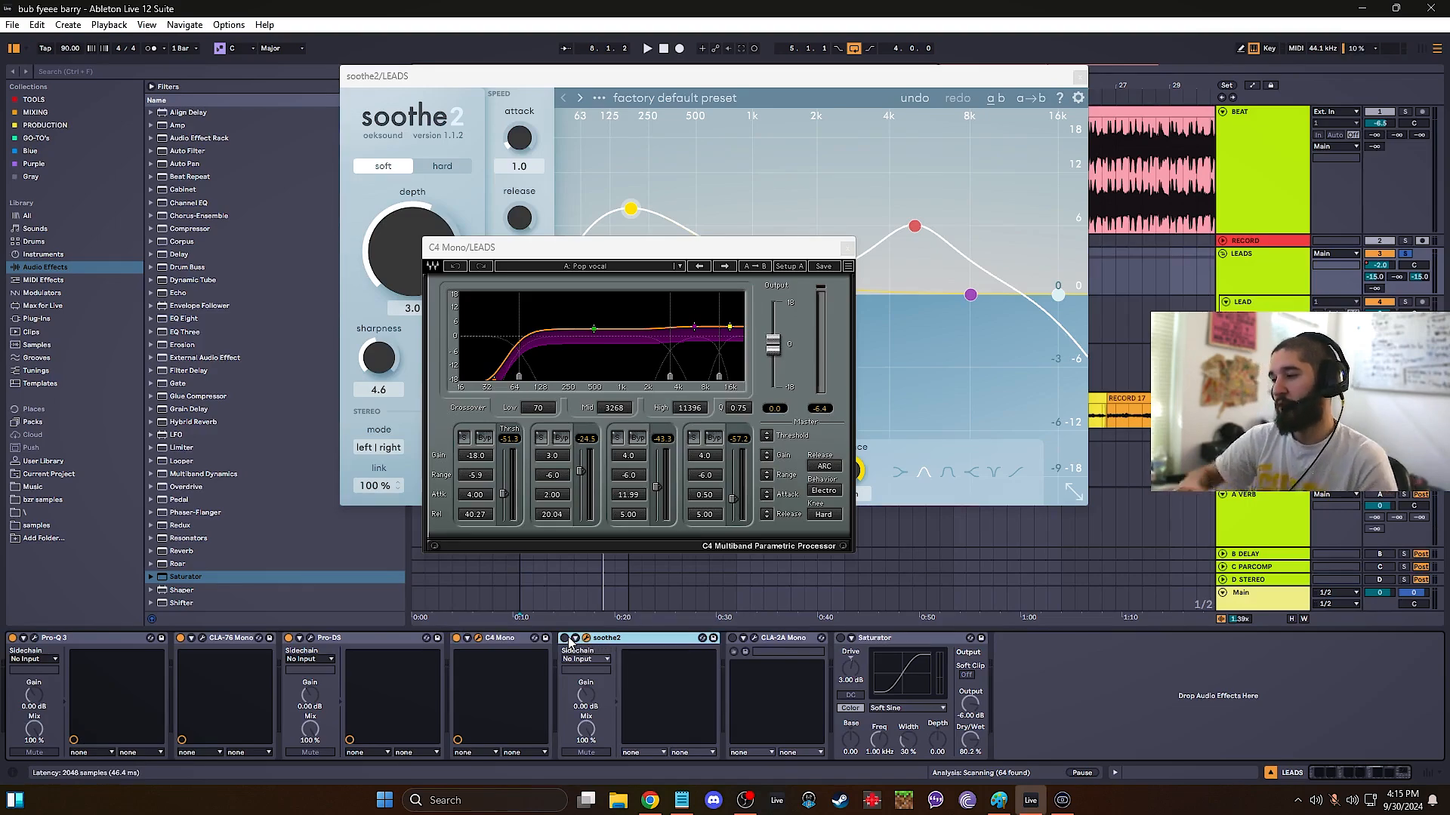
click(565, 638)
click(760, 117)
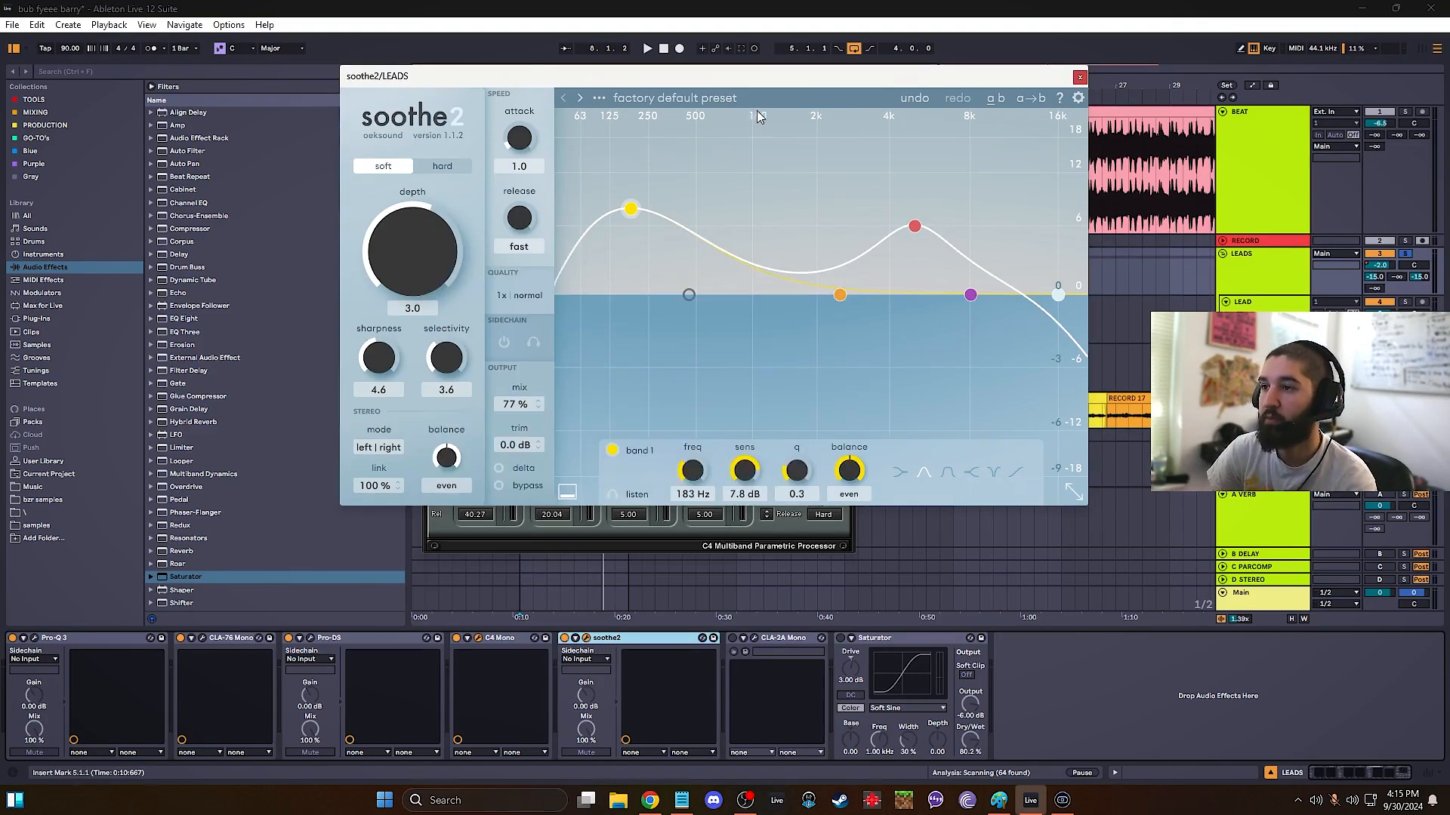
drag(738, 72, 787, 144)
key(space)
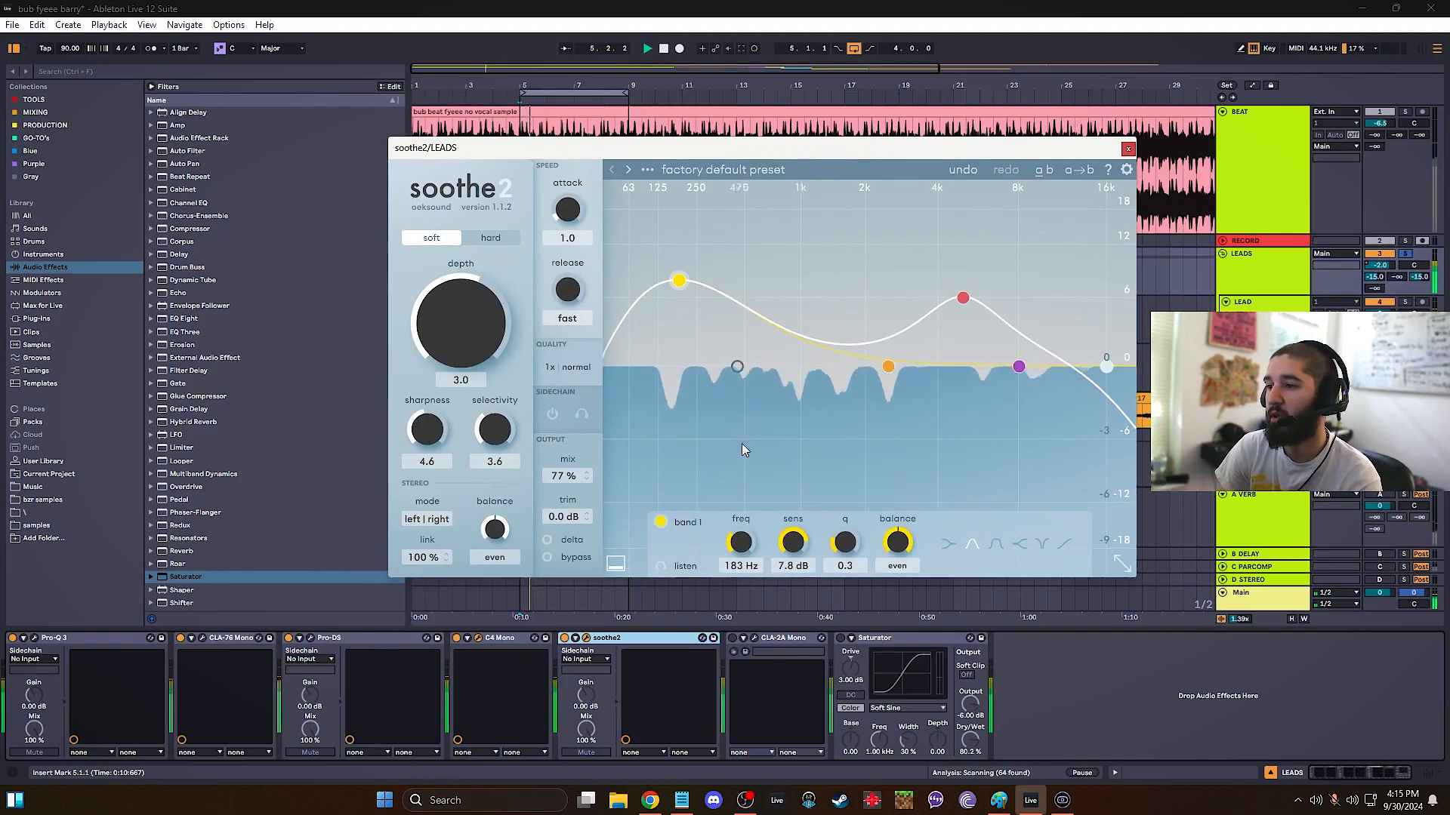
- Monitor soothe2's delta signal and compare the vocal with the plugin's bypass on and off
click(548, 540)
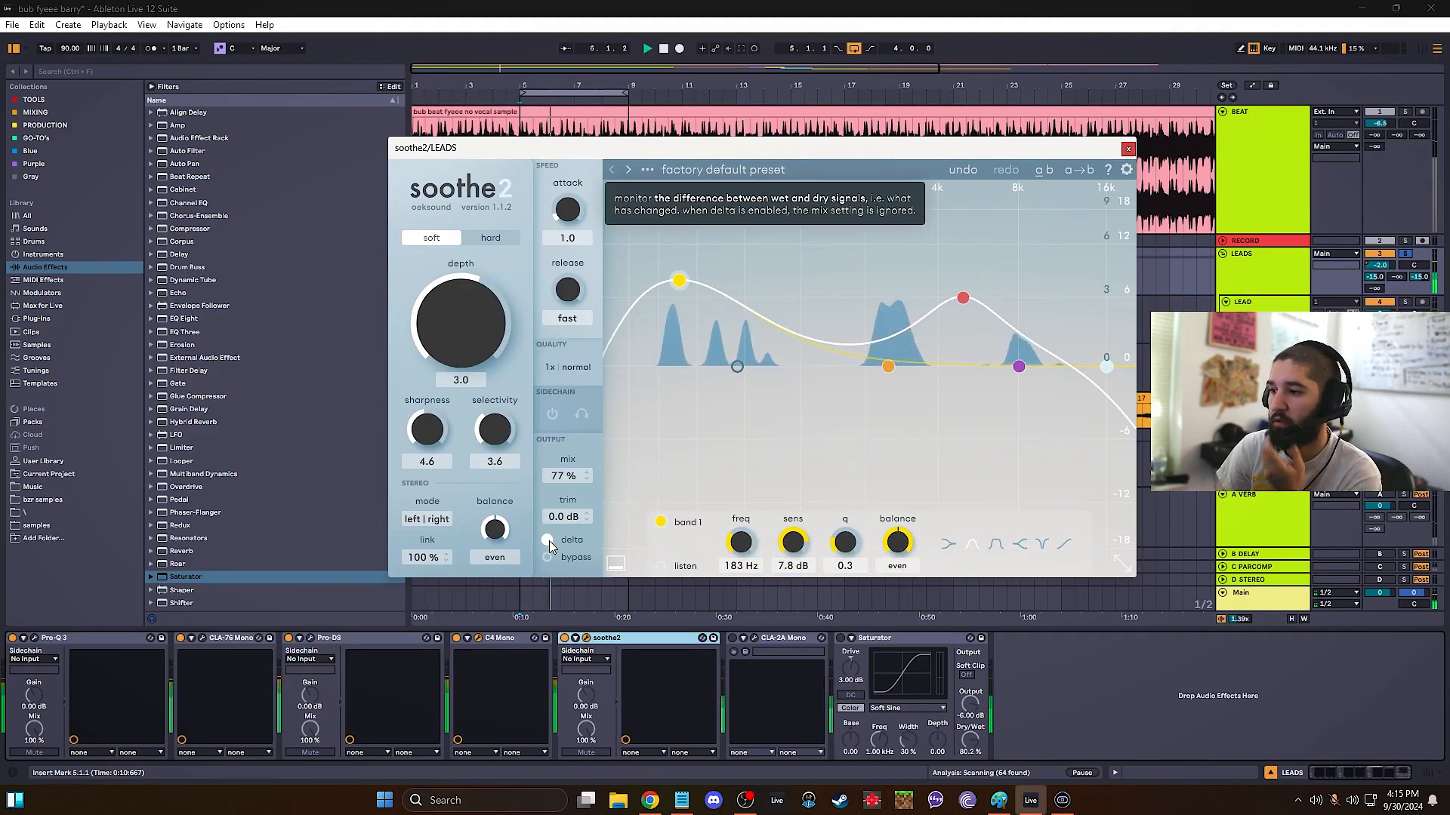
click(549, 540)
click(569, 557)
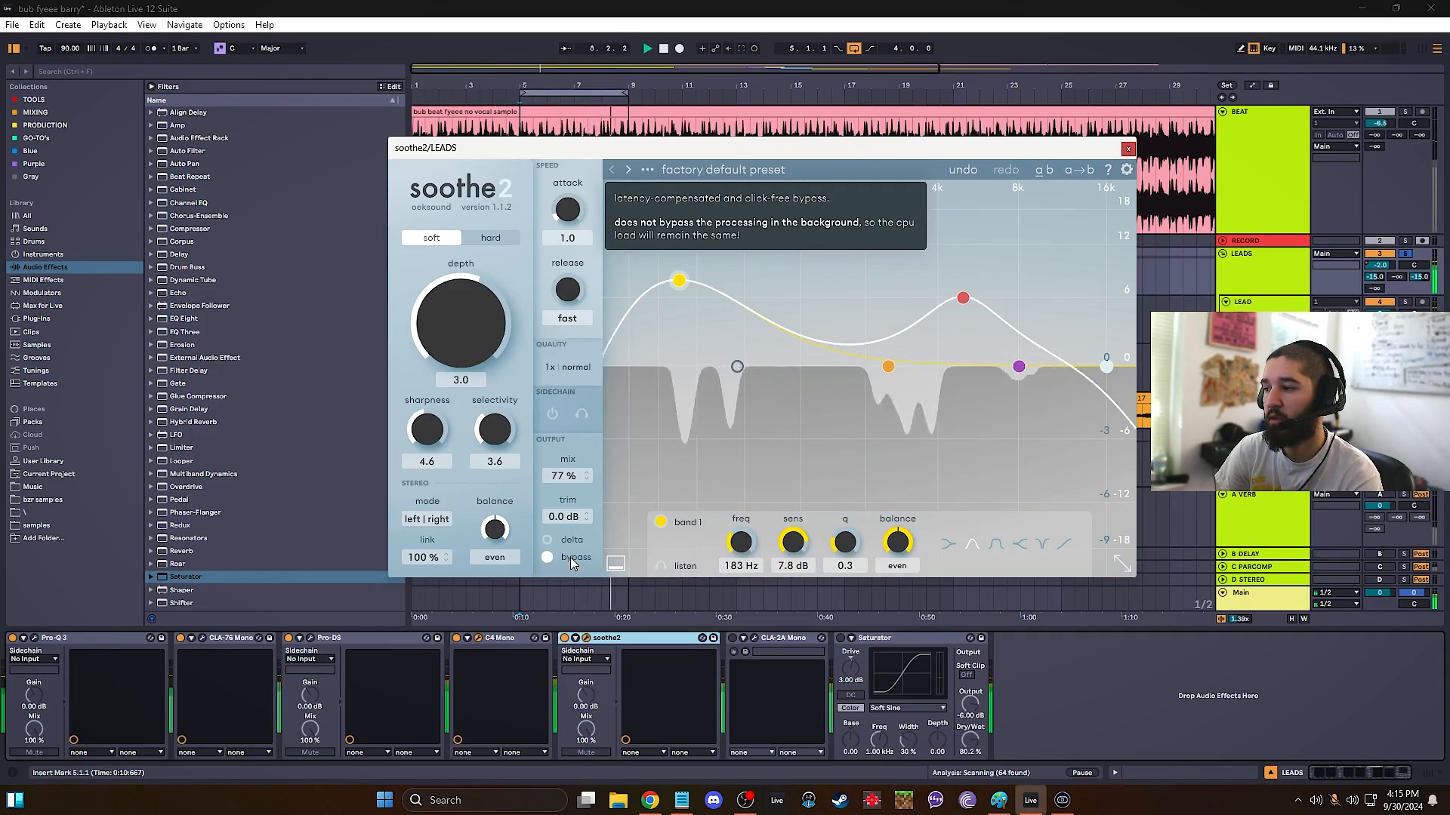
click(569, 557)
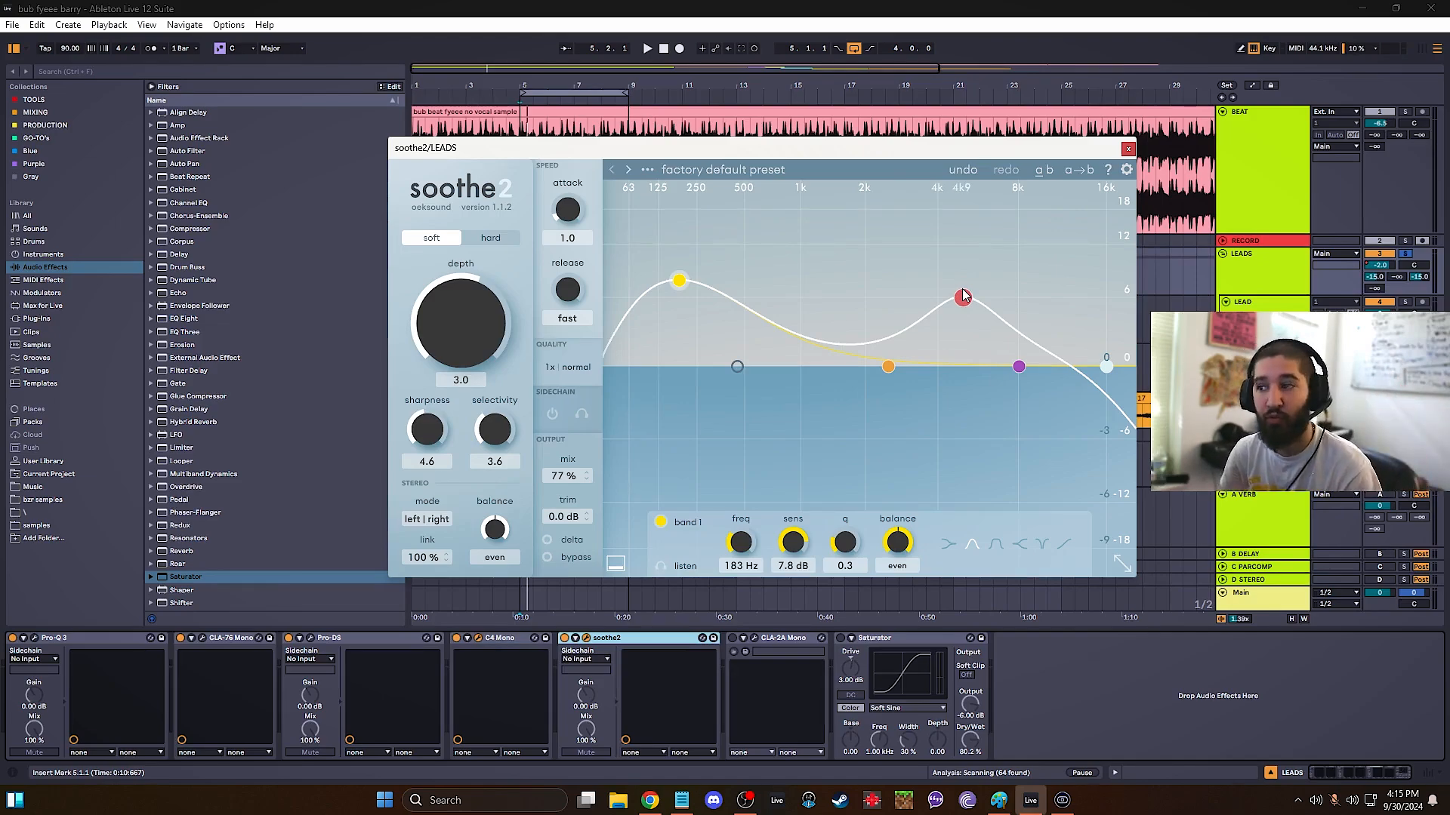
- Replay the vocal from bar 5 to check soothe2's reduction around its red high-frequency band, and close soothe2
key(space)
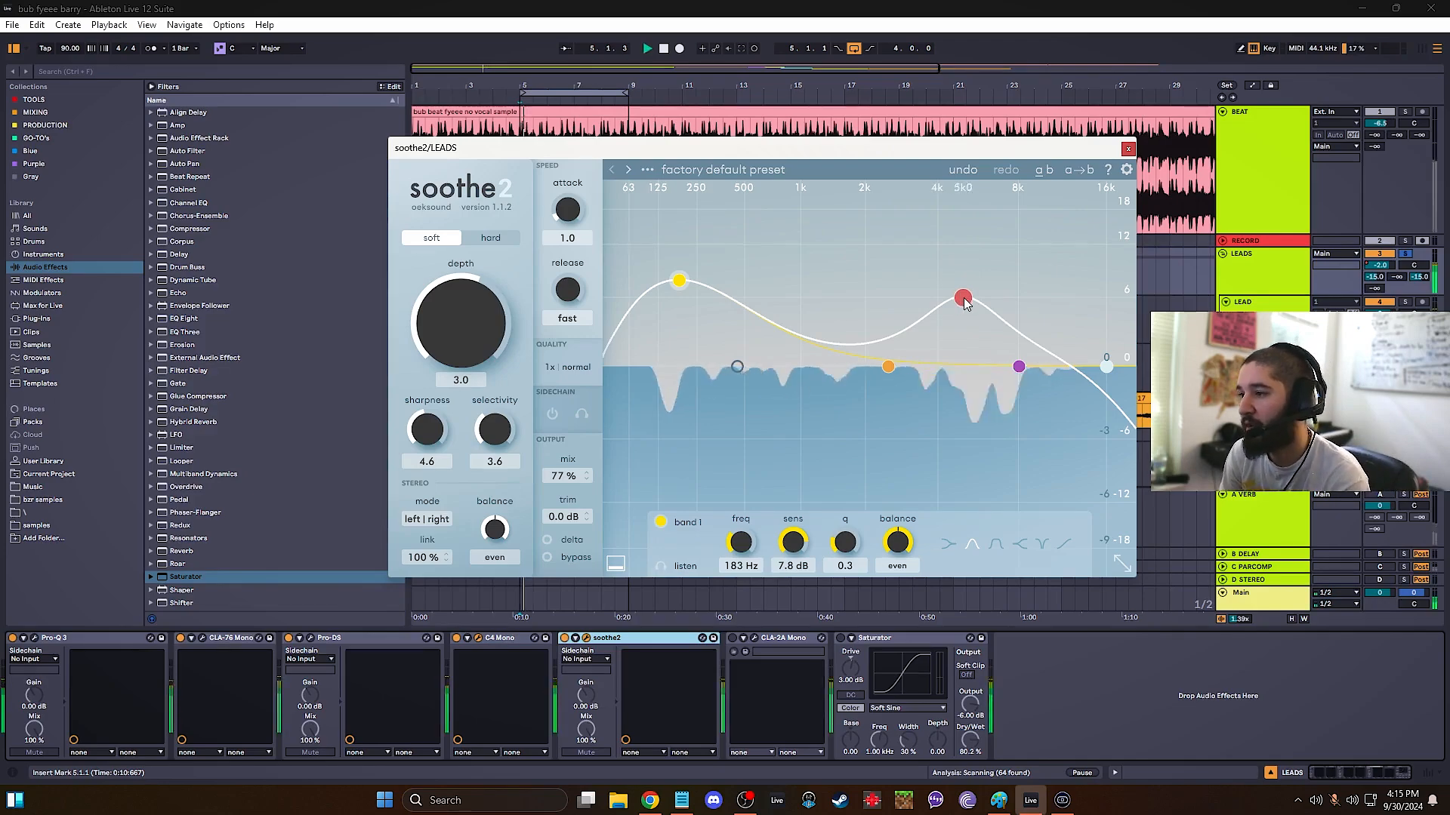
key(space)
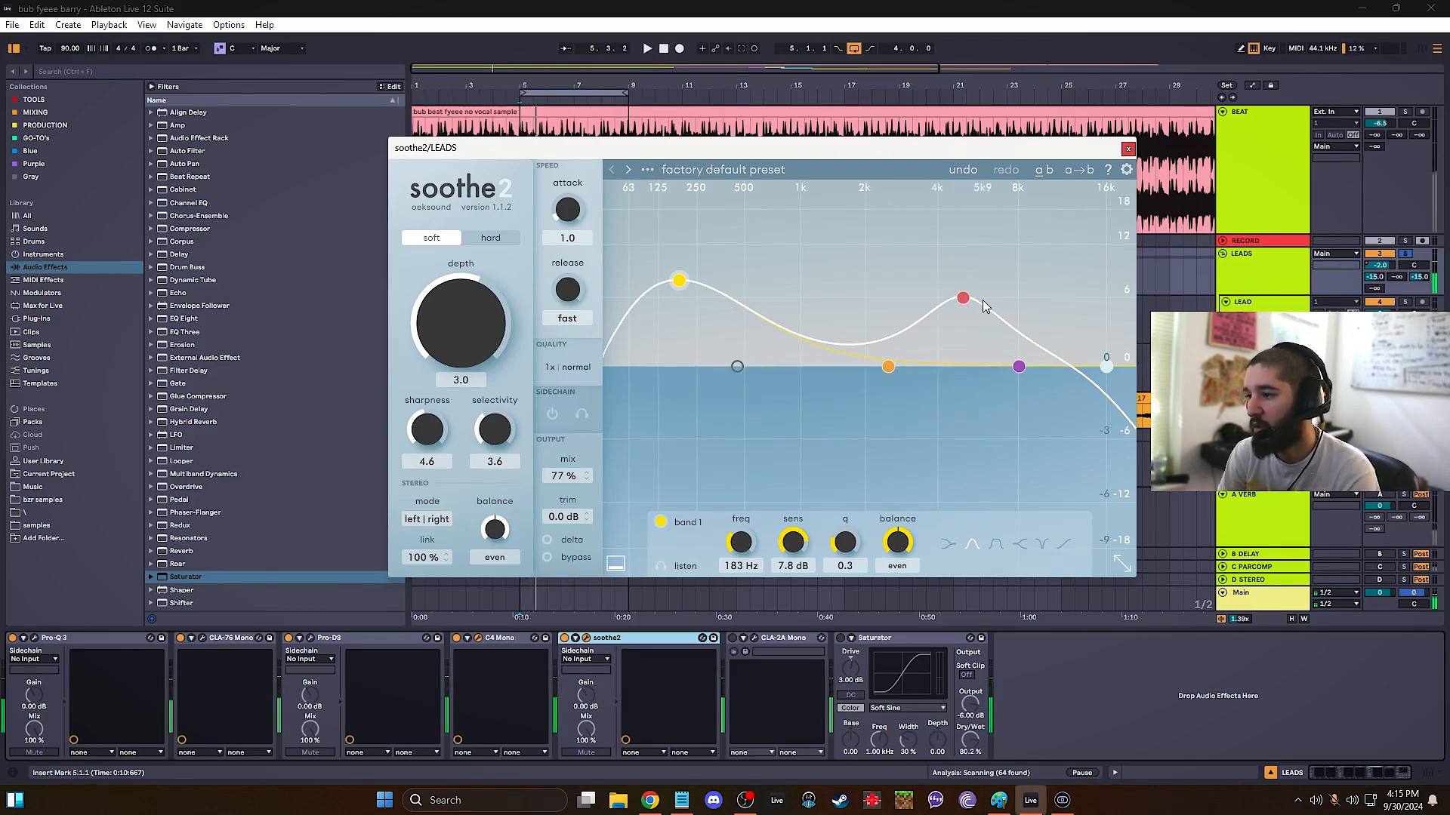
click(1128, 149)
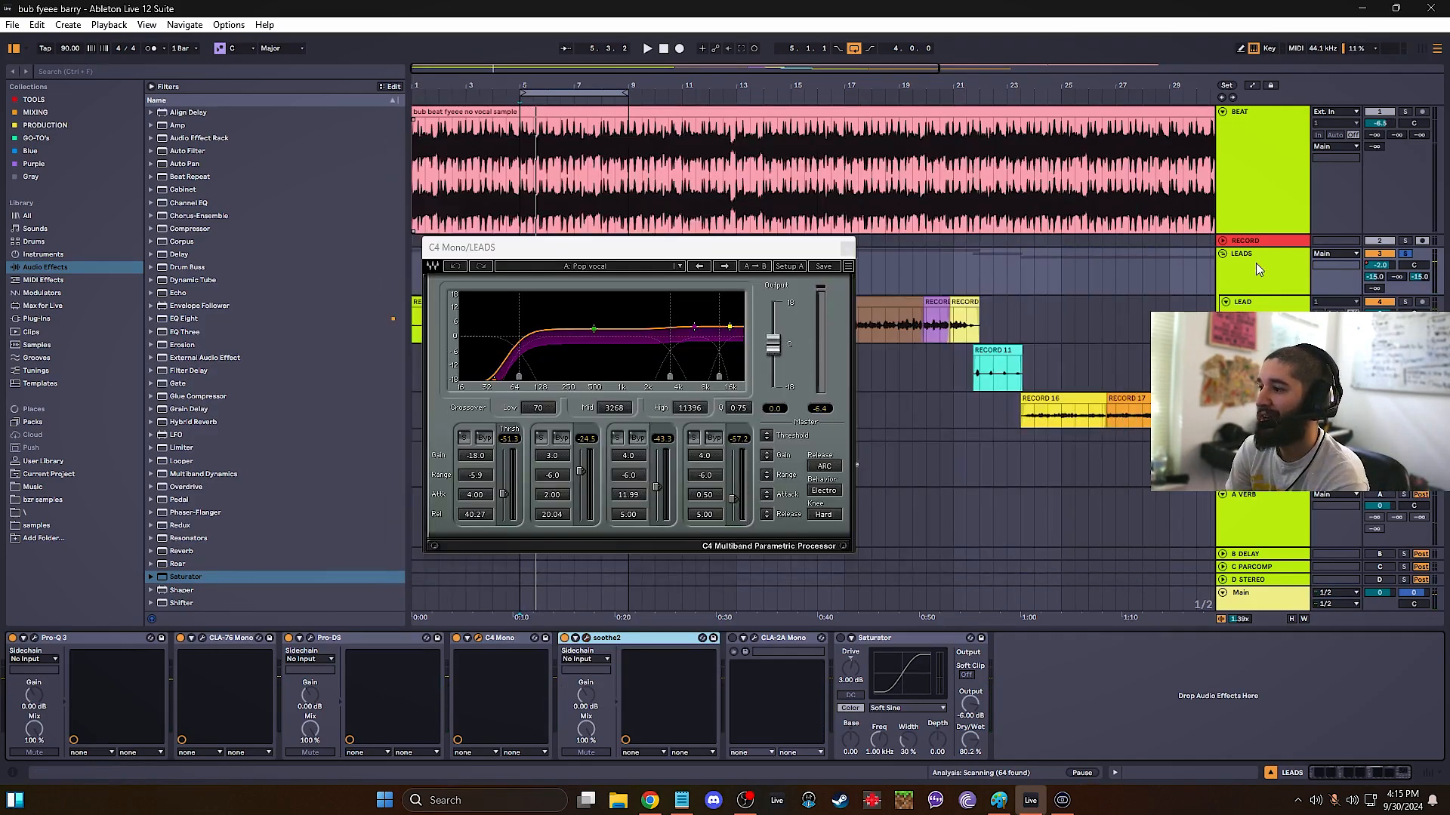
- Close the C4 Mono window and re-enable CLA-2A Mono on LEADS with its window open
click(847, 249)
click(790, 640)
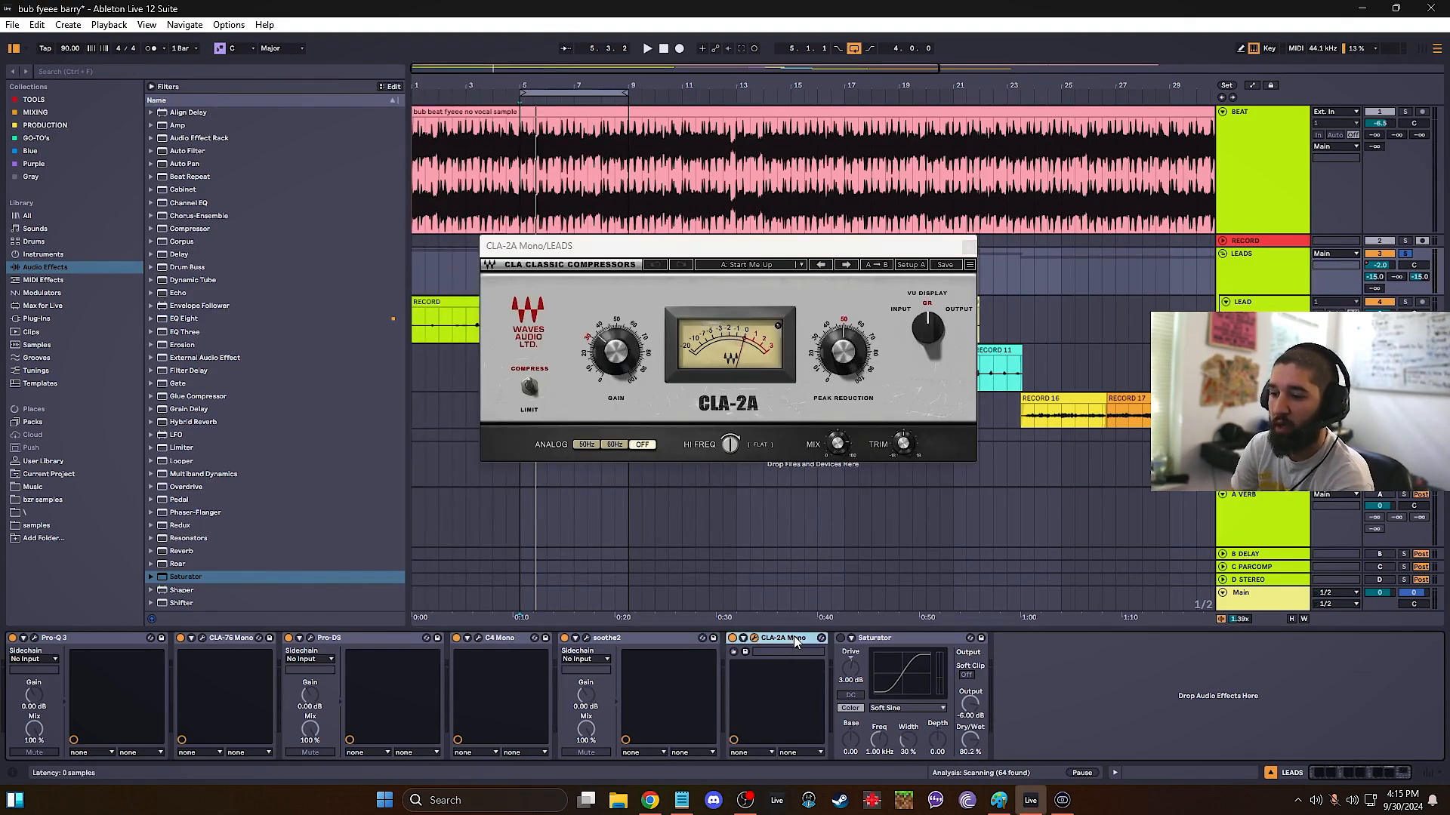
click(208, 641)
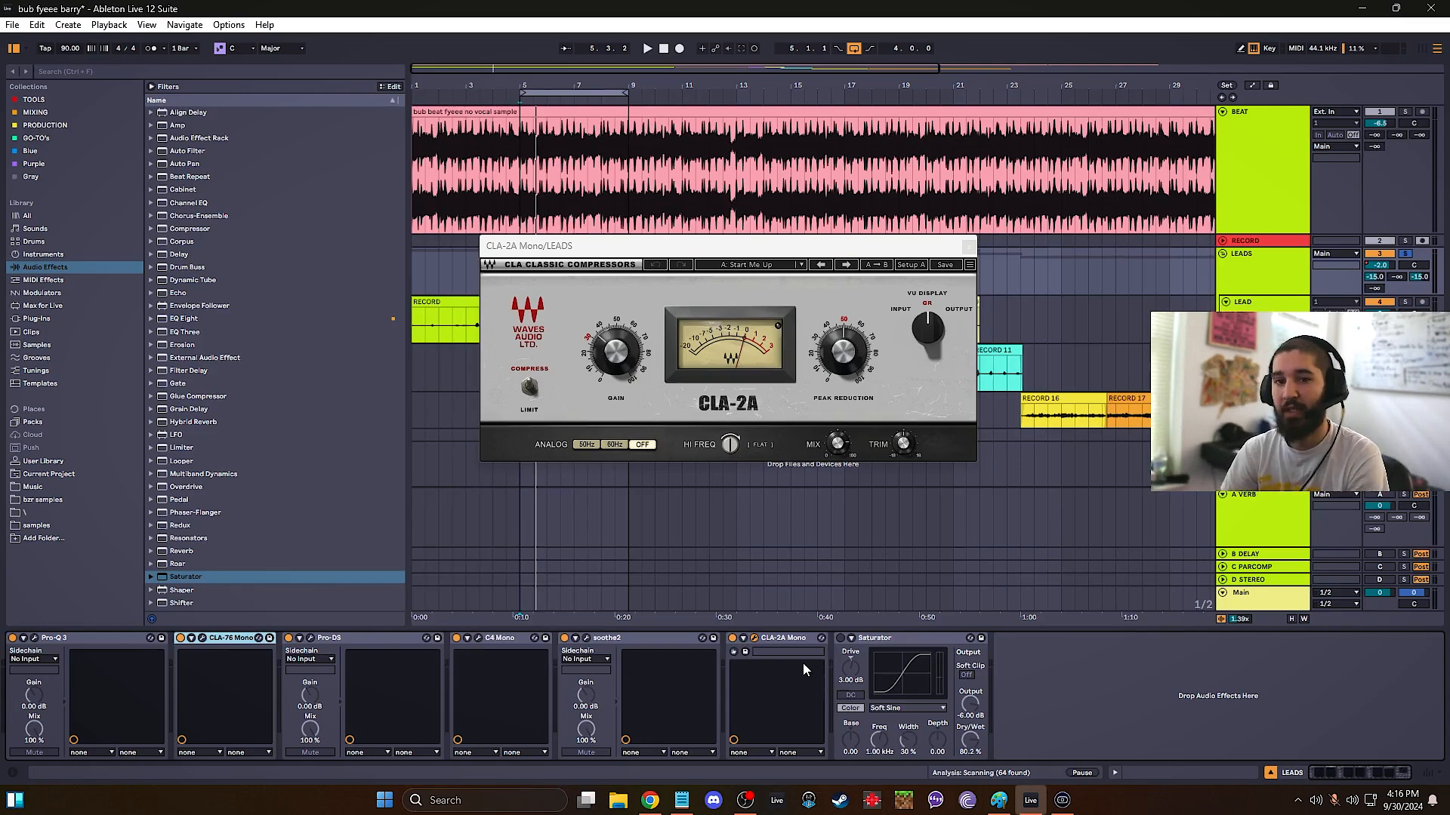
click(777, 640)
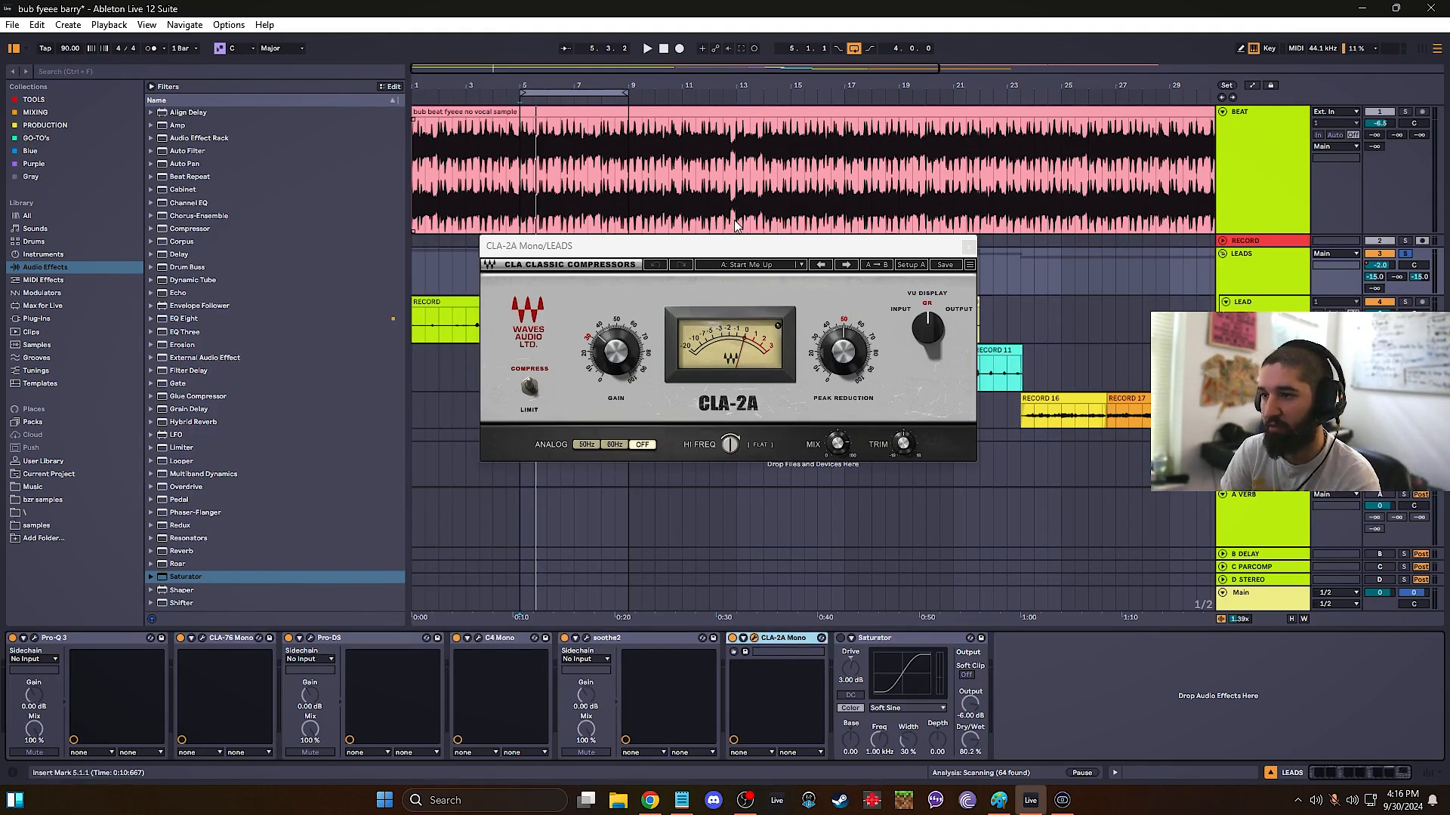
- Move the CLA-2A window off the vocal clips, play LEADS from bar 5, and compare the vocal with CLA-2A bypassed and active
drag(737, 251, 860, 406)
click(1266, 278)
key(space)
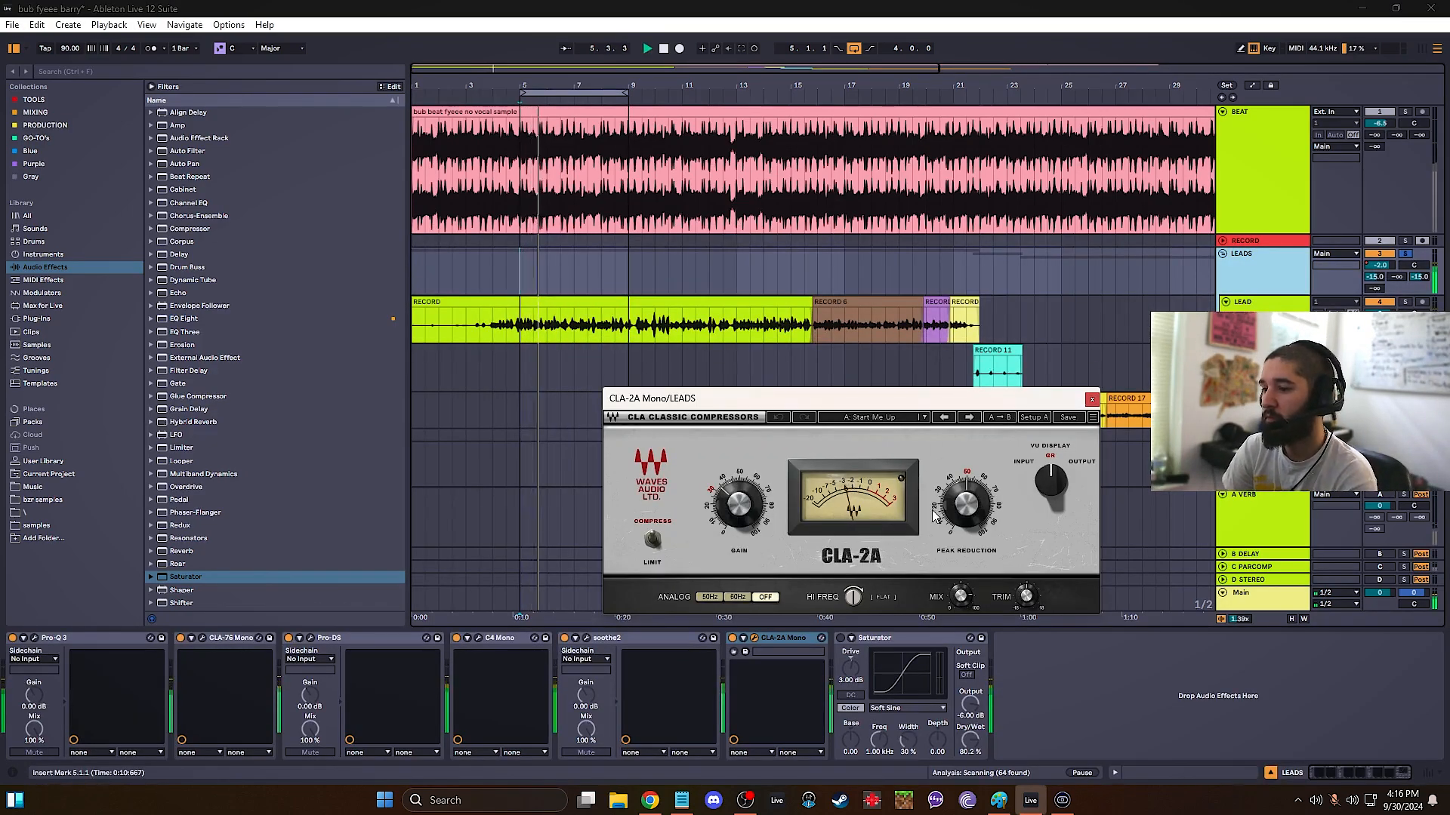
drag(791, 402, 798, 317)
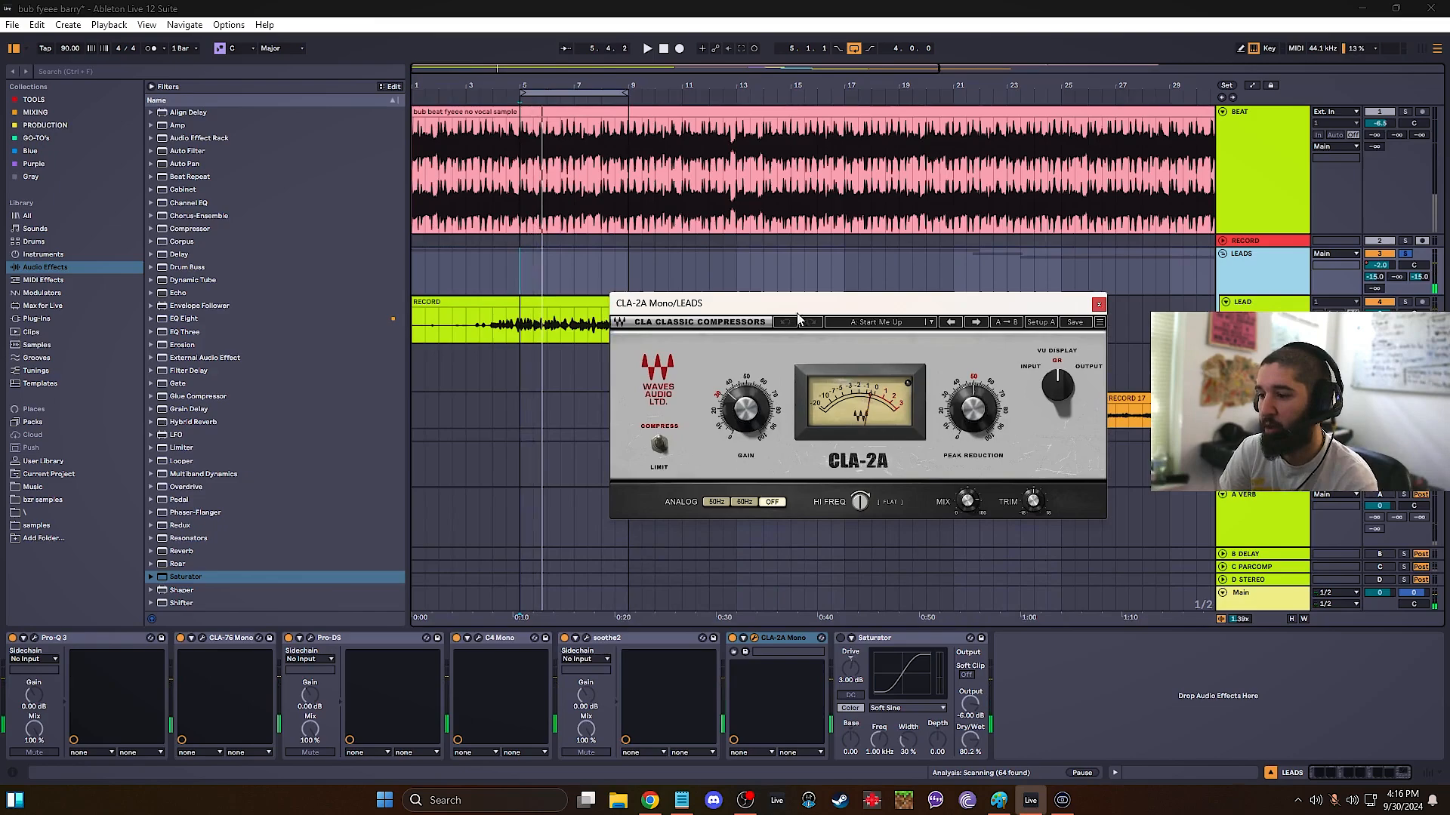
click(733, 638)
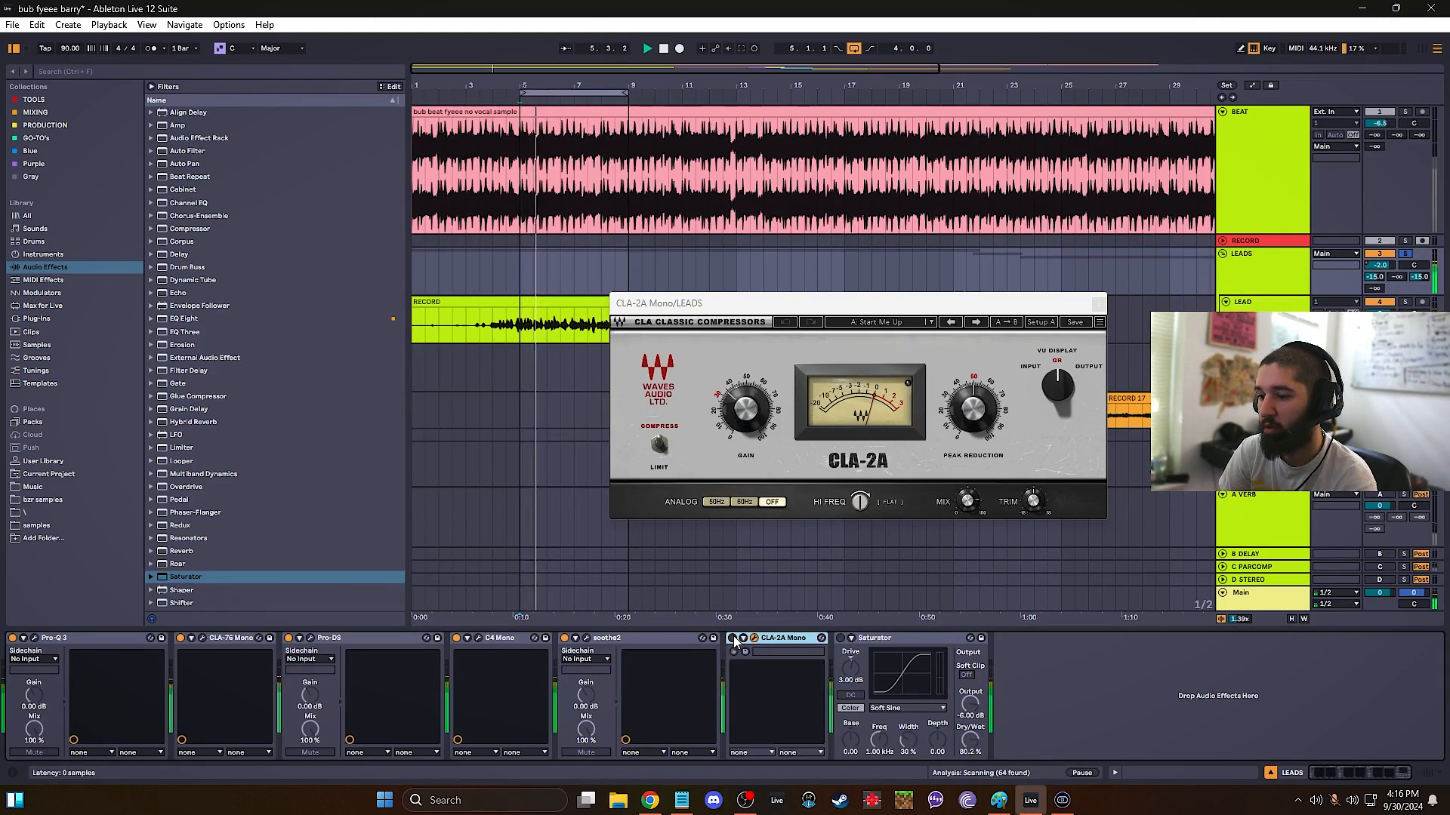
click(733, 639)
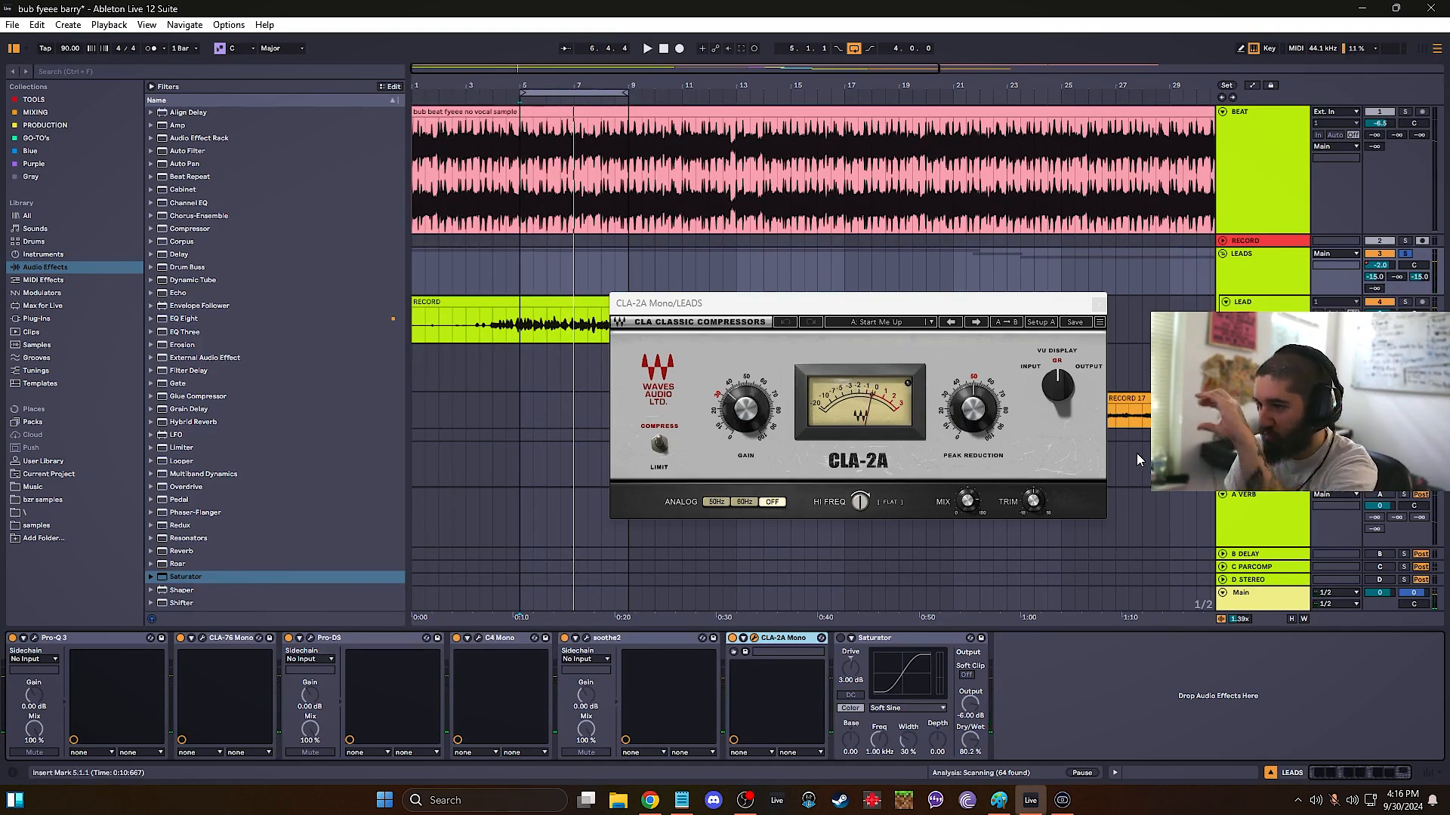
- Play the vocal with the beat and toggle the devices from Pro-Q 3 through CLA-2A Mono together to compare dry and processed sound
key(space)
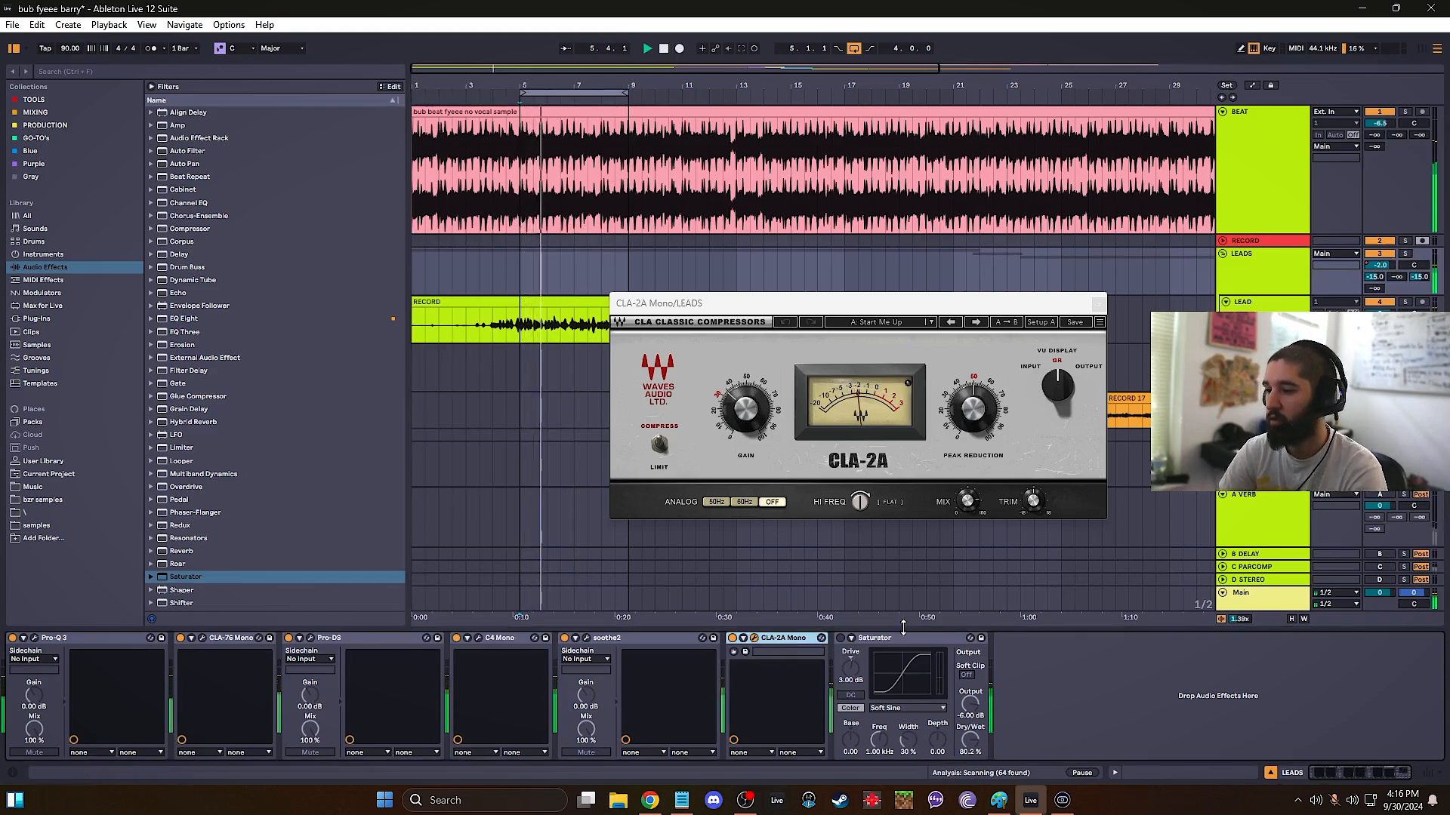
shift+click(83, 639)
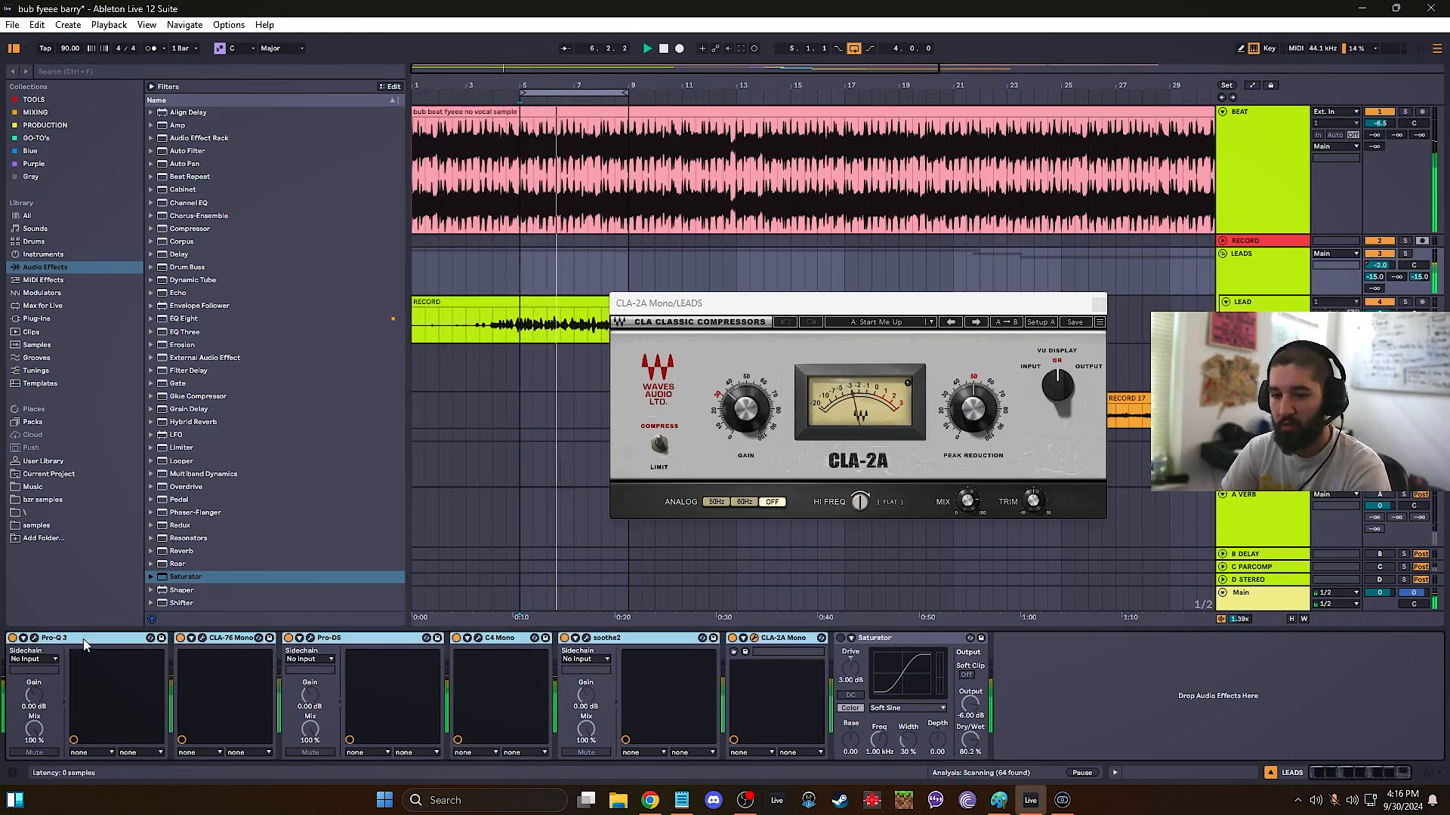
click(180, 640)
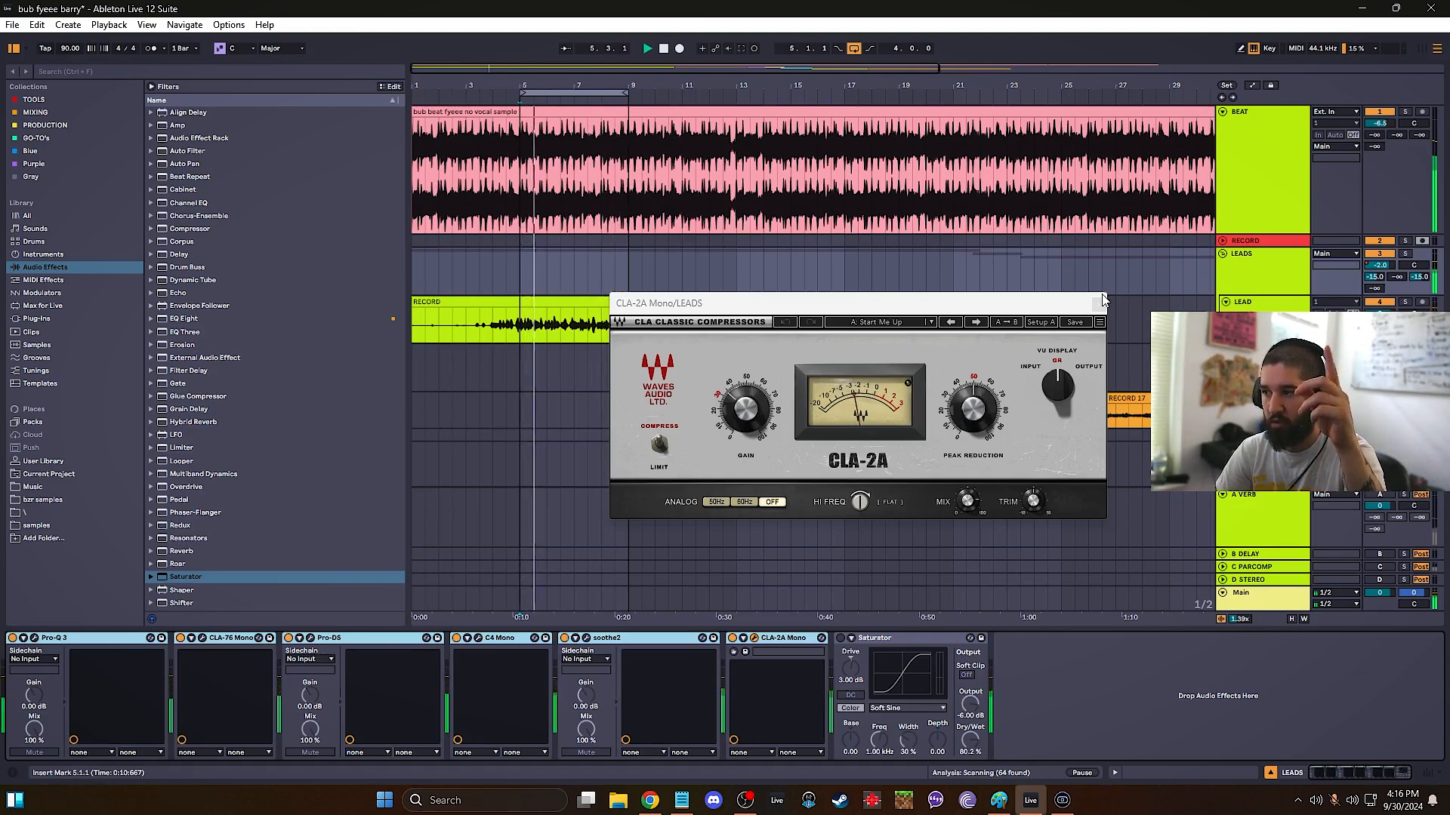
- Close the CLA-2A window, save the set, and select the LEADS group
click(1100, 302)
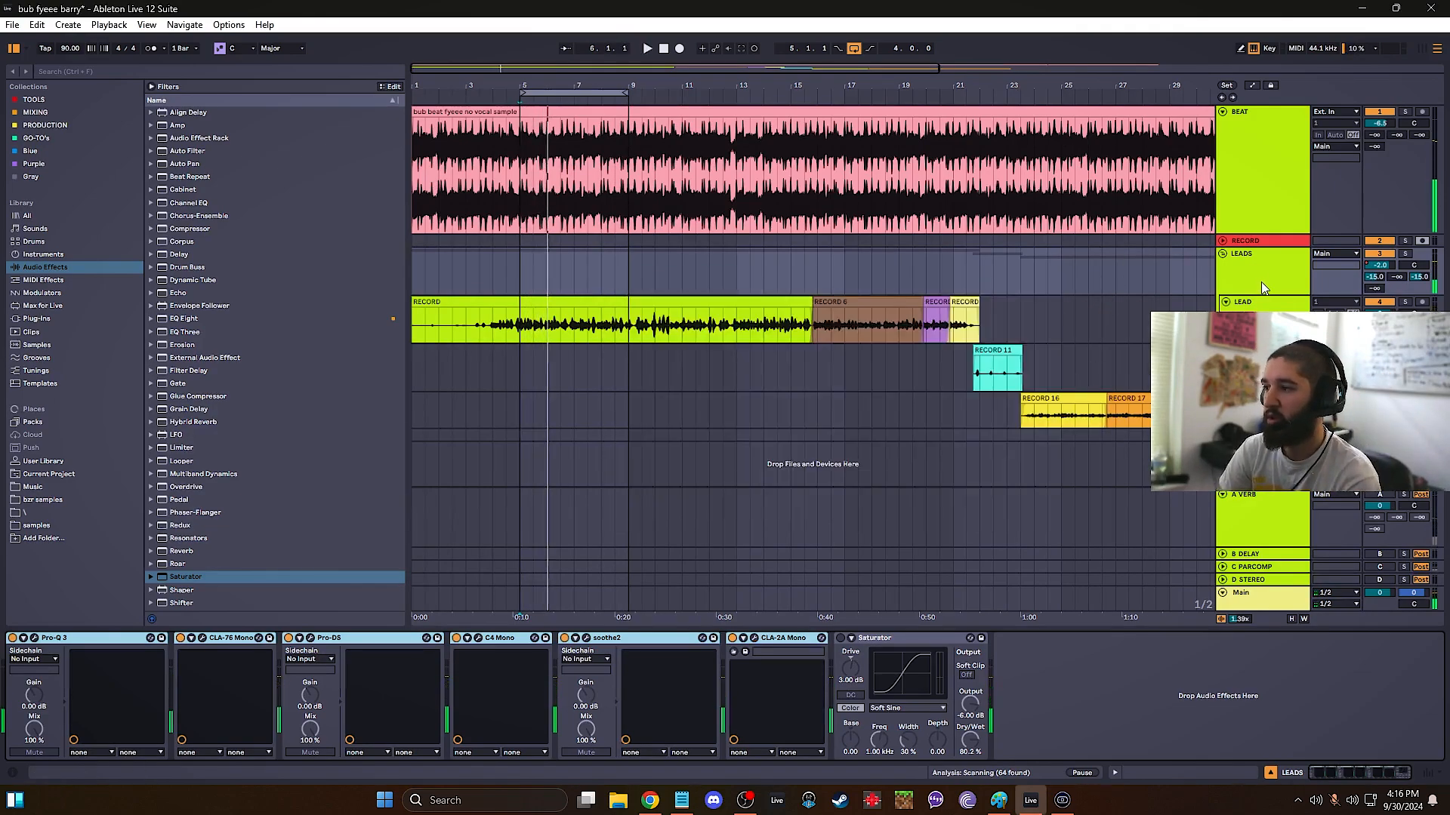
key(ctrl+s)
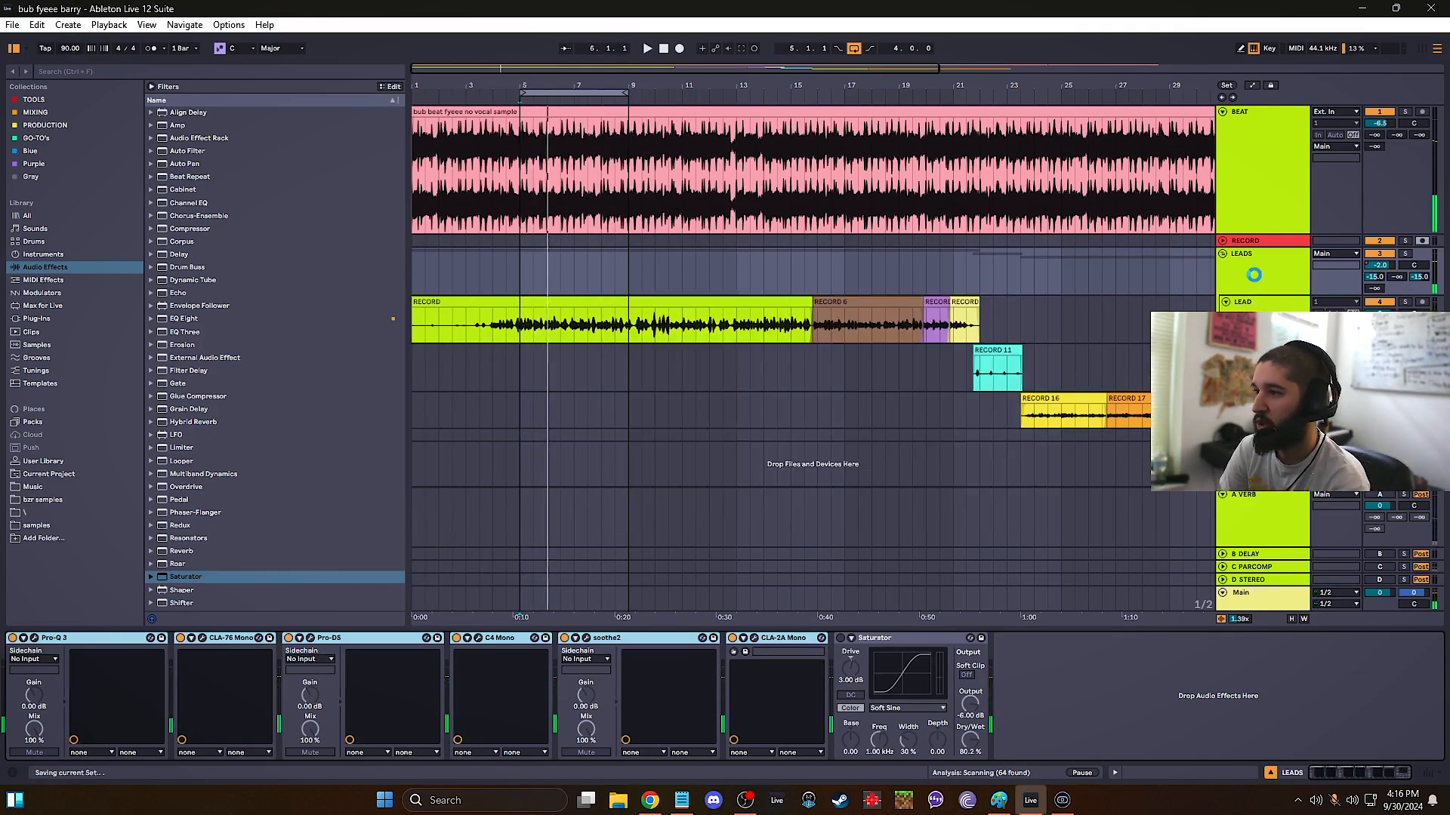
click(1254, 277)
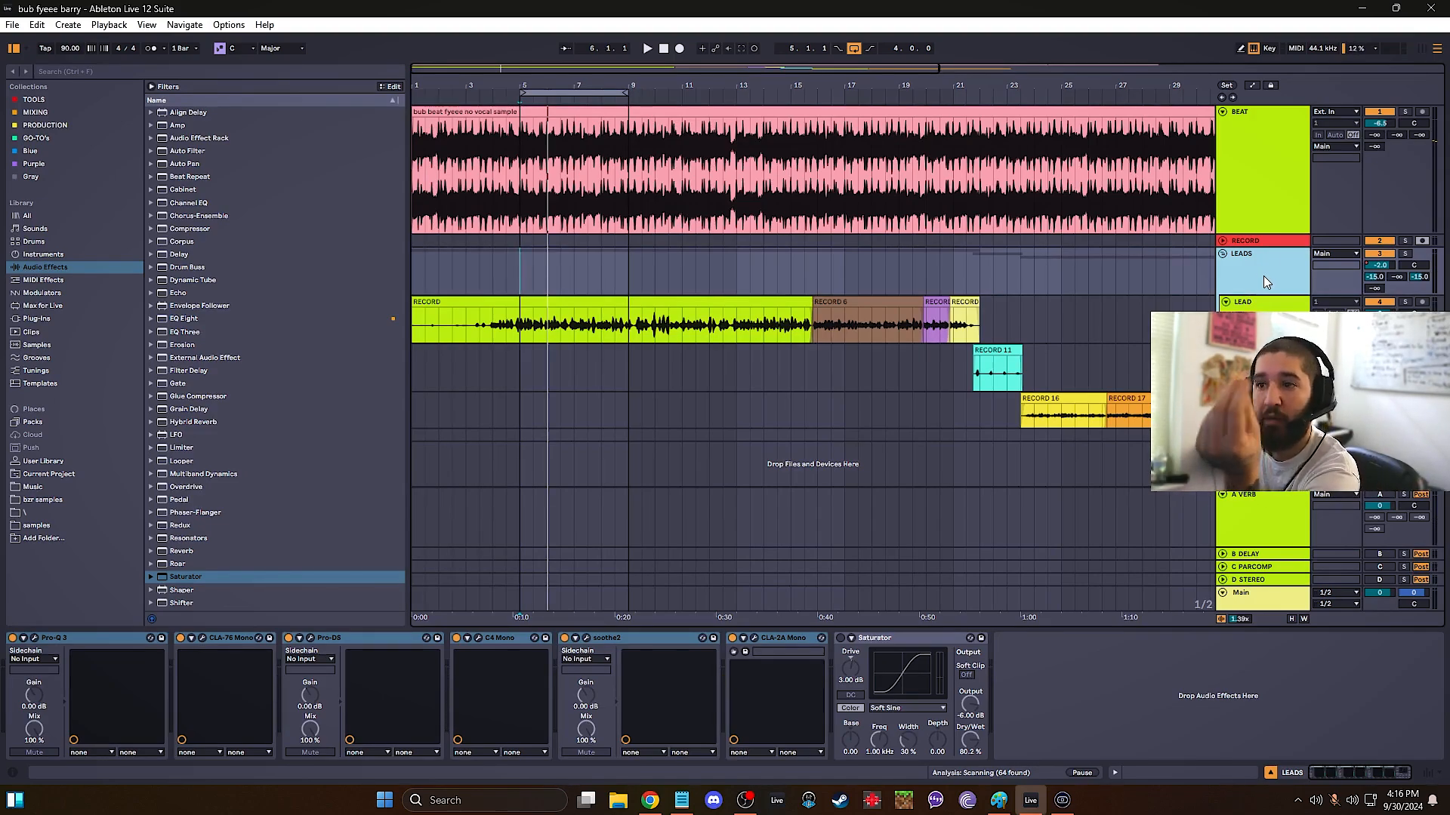
- Review C4 Mono's multiband settings, close its window, and save the set
click(478, 639)
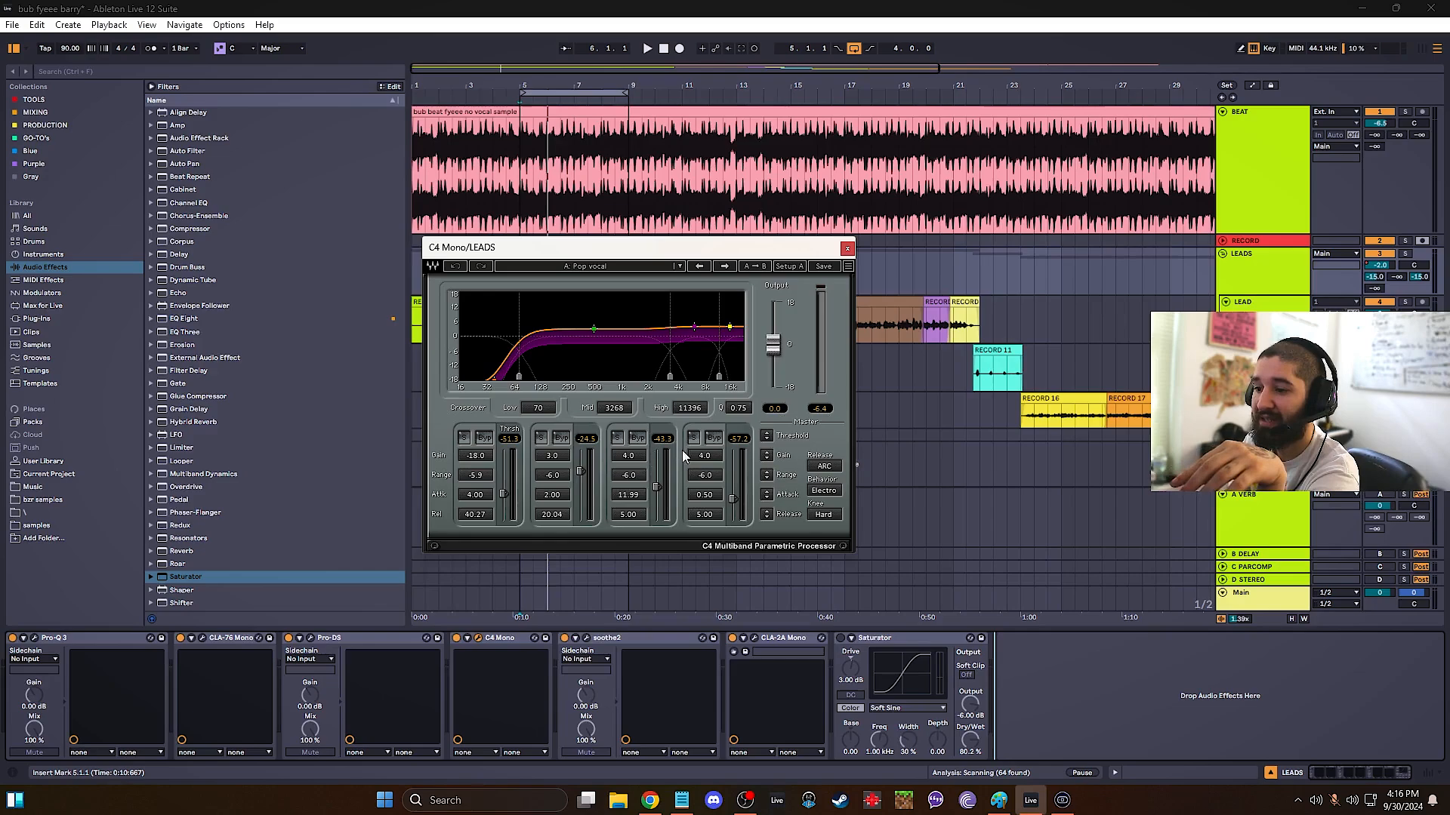
click(848, 249)
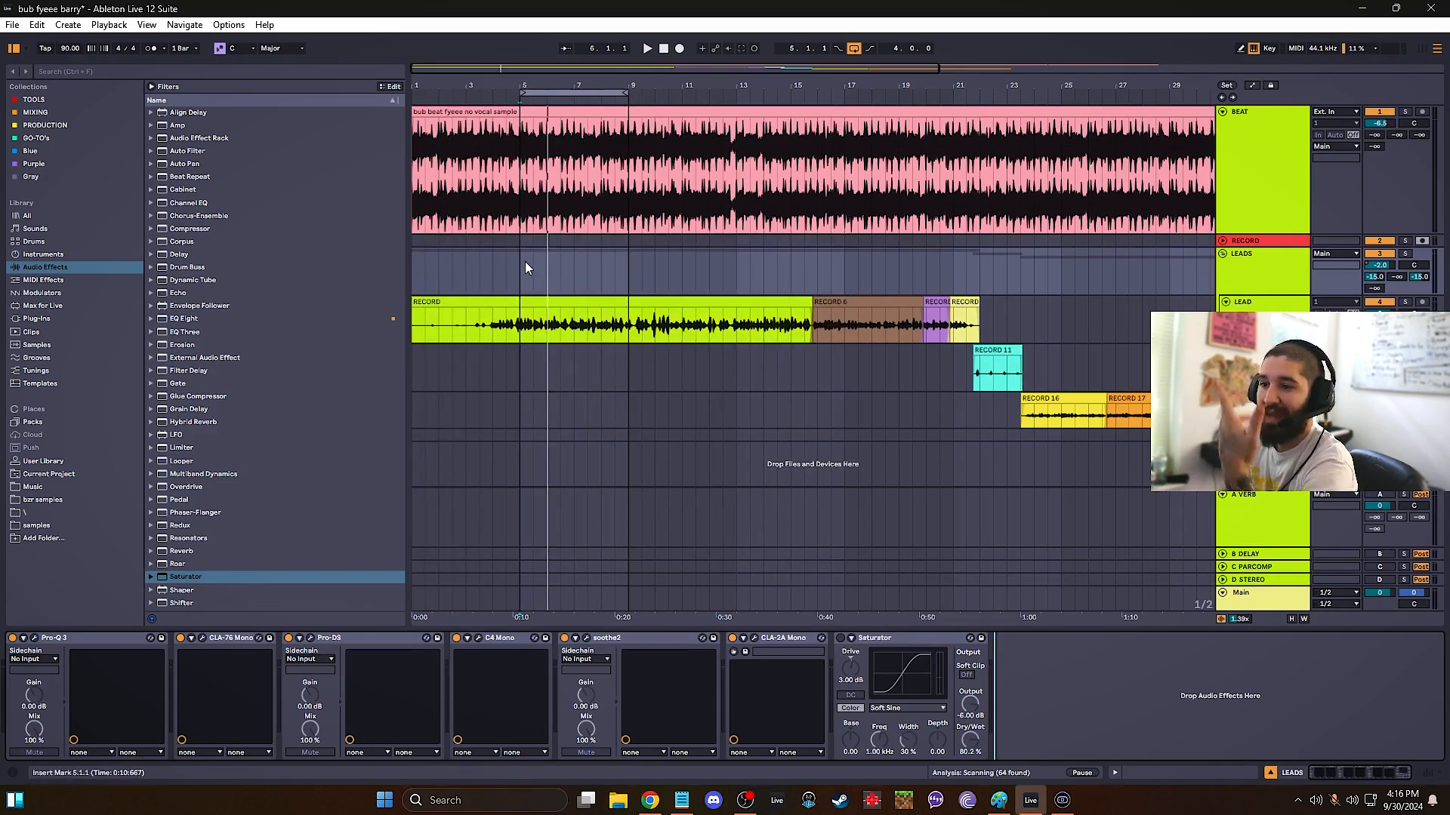
key(ctrl+s)
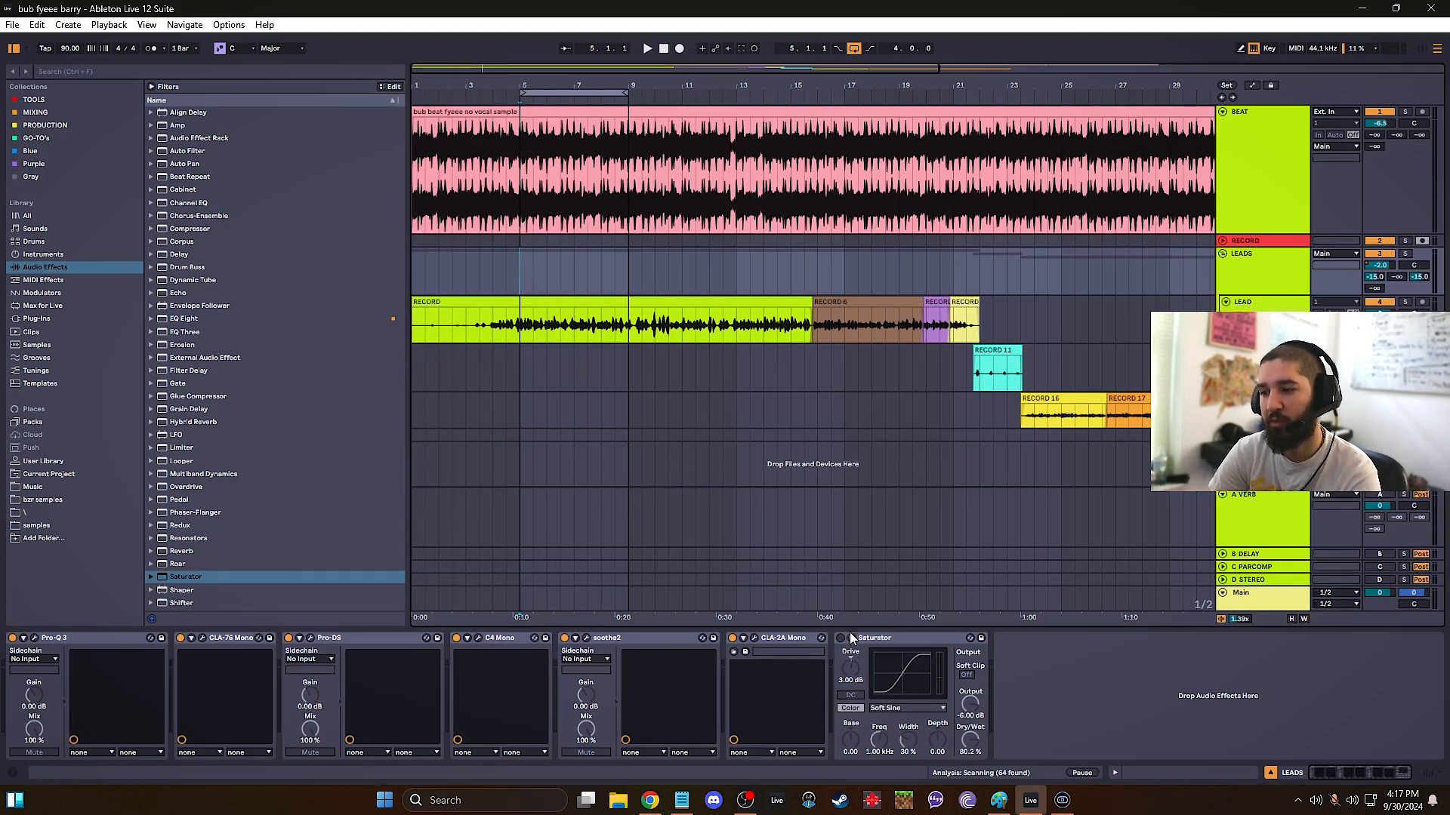
- Play from bar 5, compare the vocal with Saturator on and off, and leave Saturator enabled
key(space)
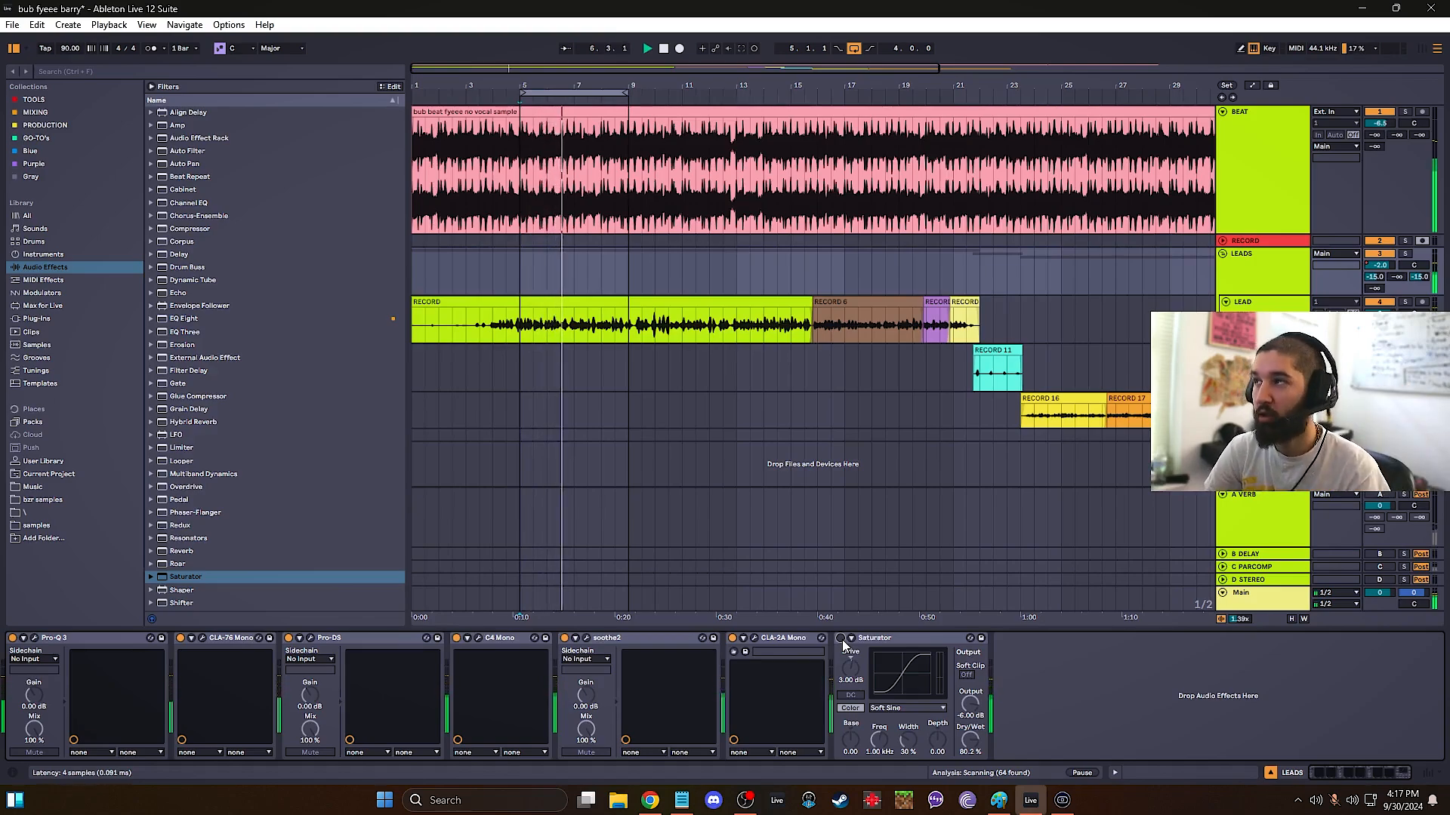
click(840, 638)
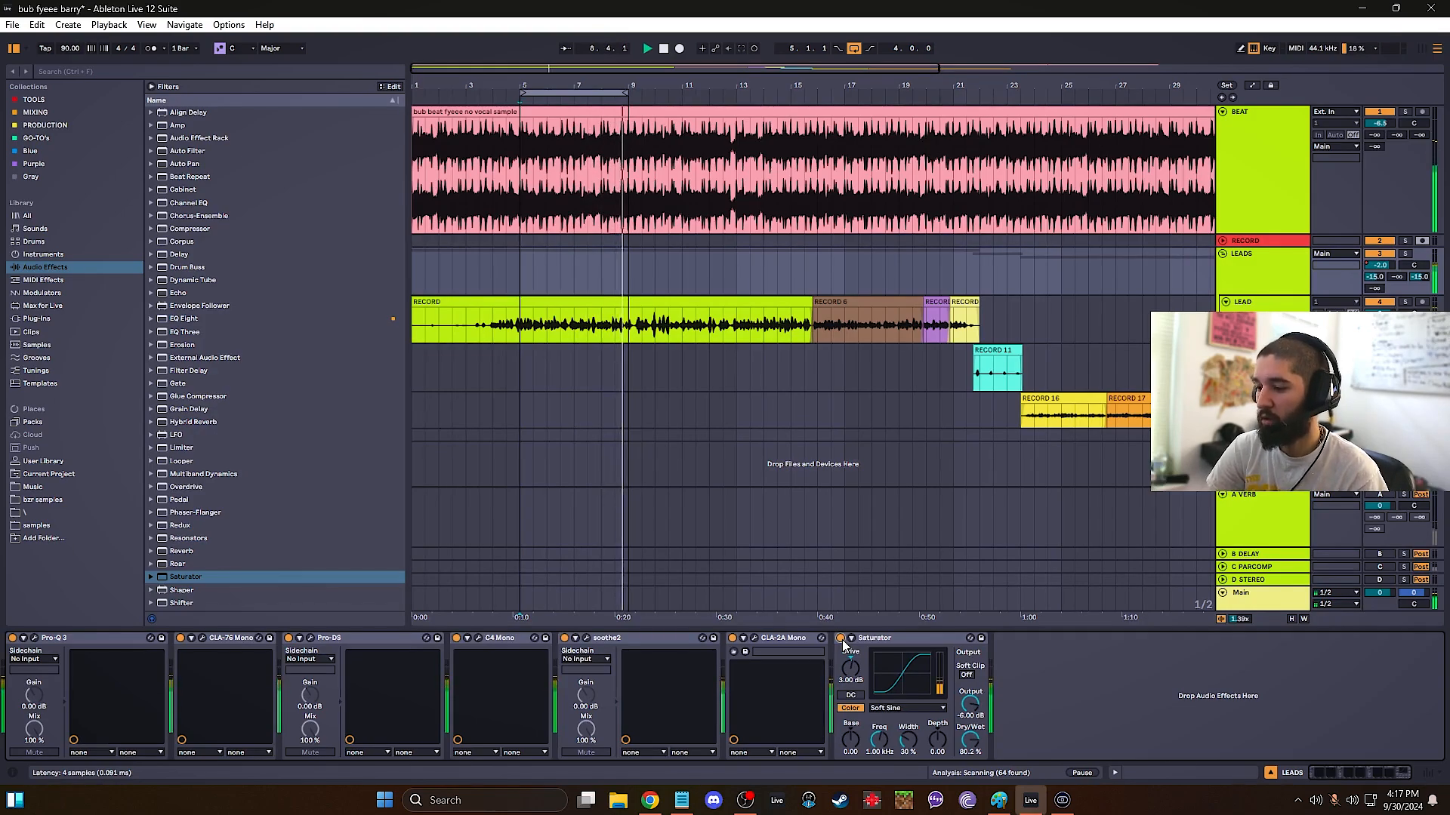
click(841, 639)
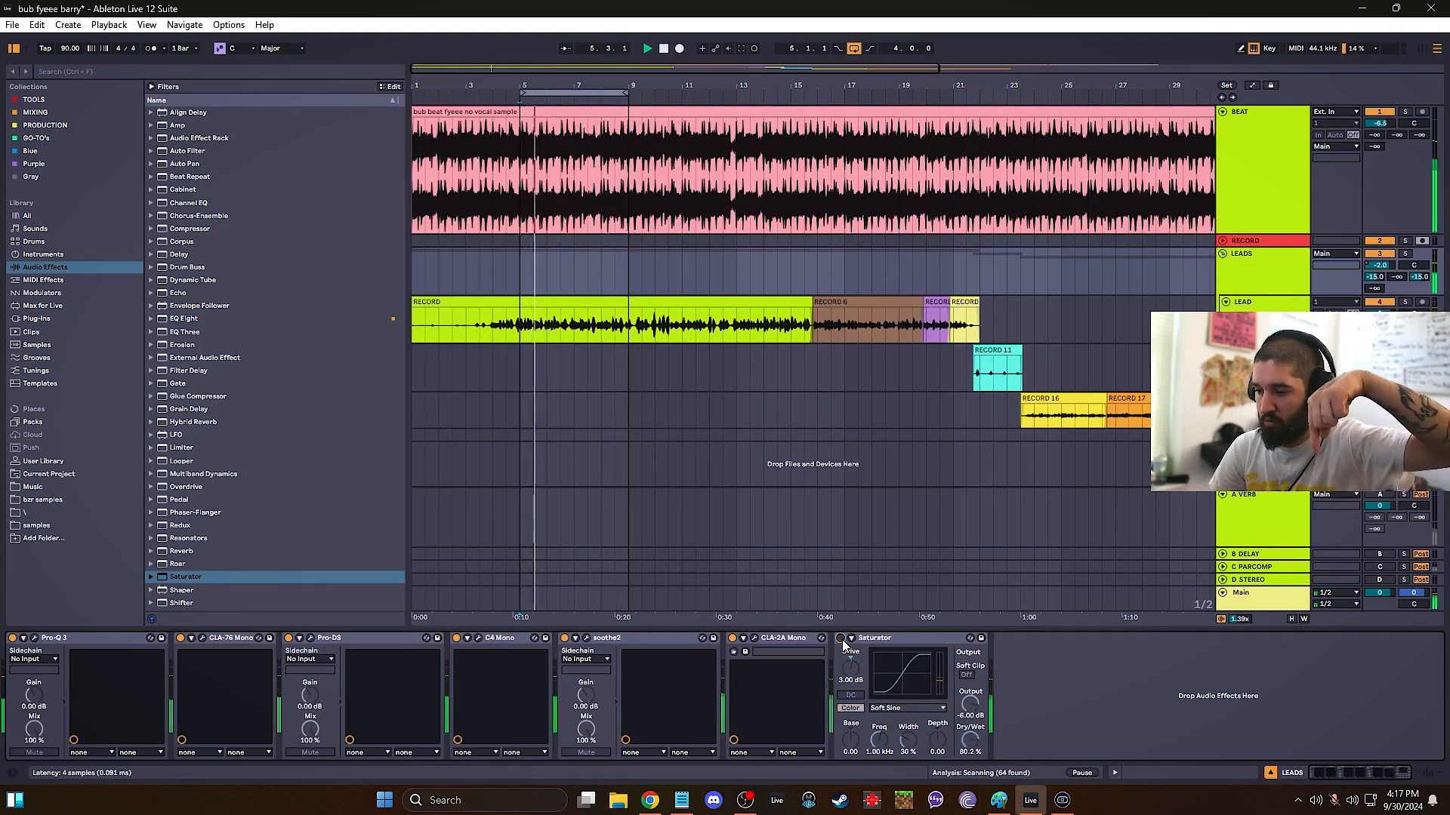
click(841, 640)
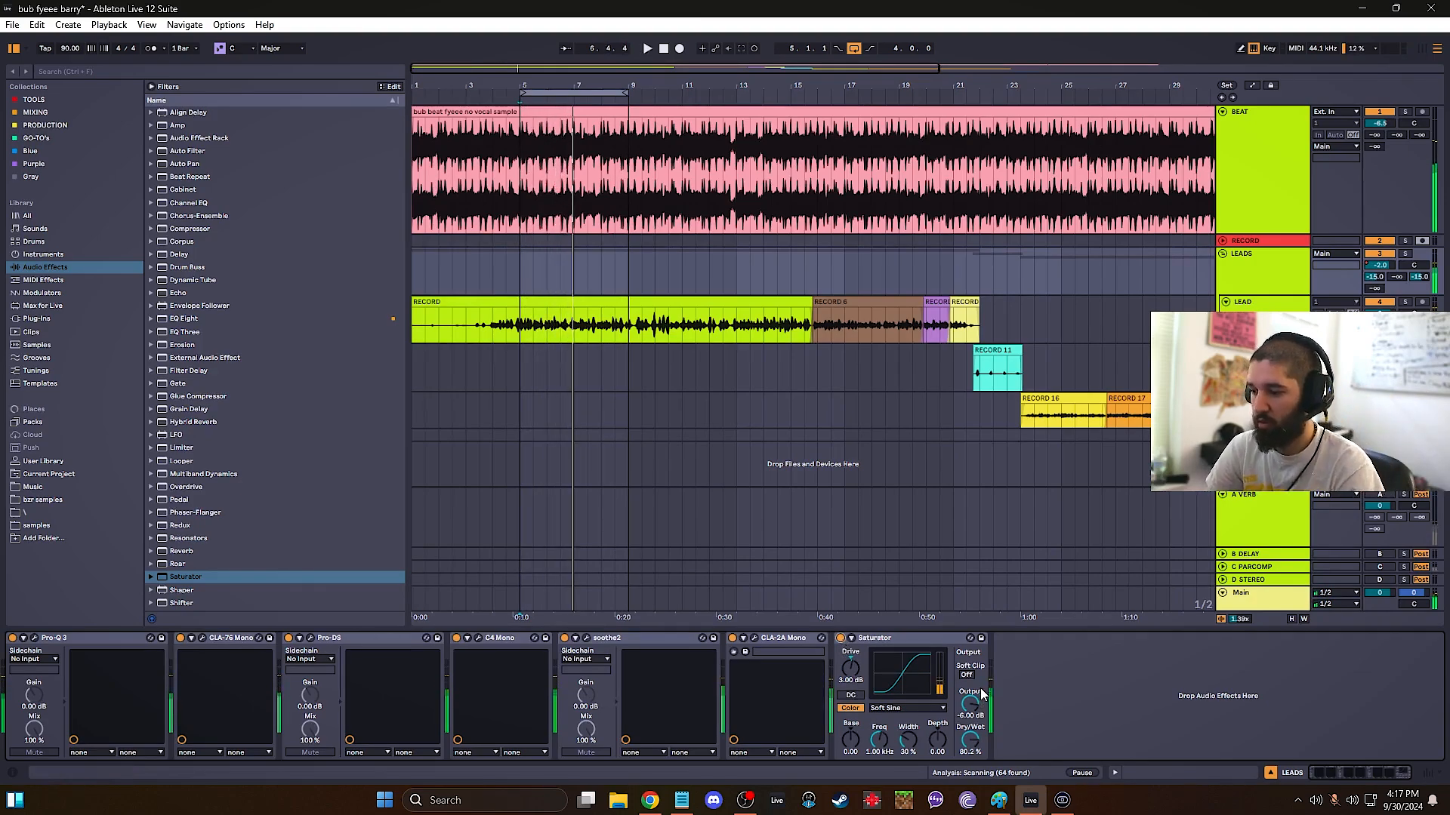
- Examine Saturator's available curve types and keep Soft Sine
click(886, 708)
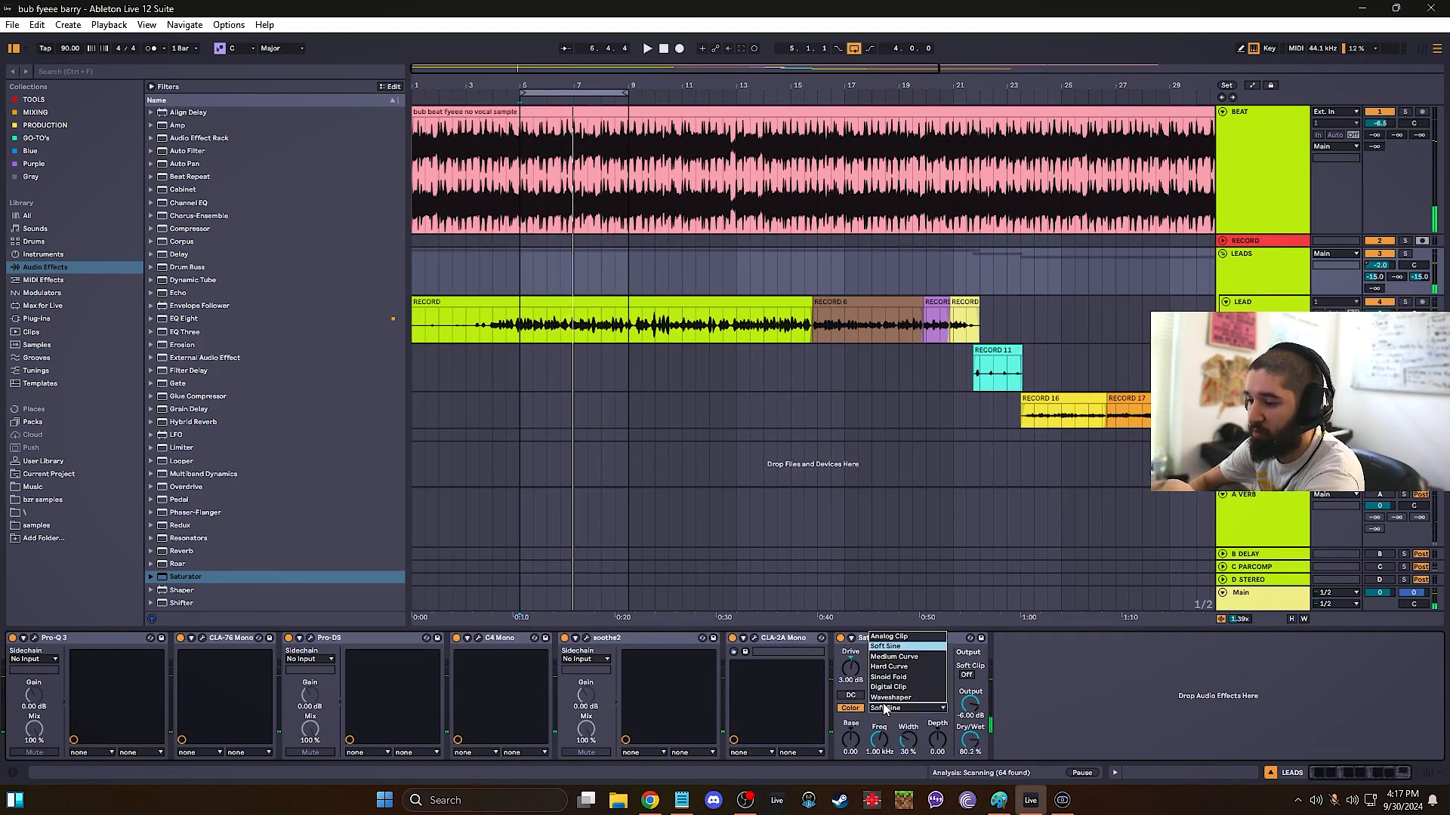
click(886, 708)
click(882, 708)
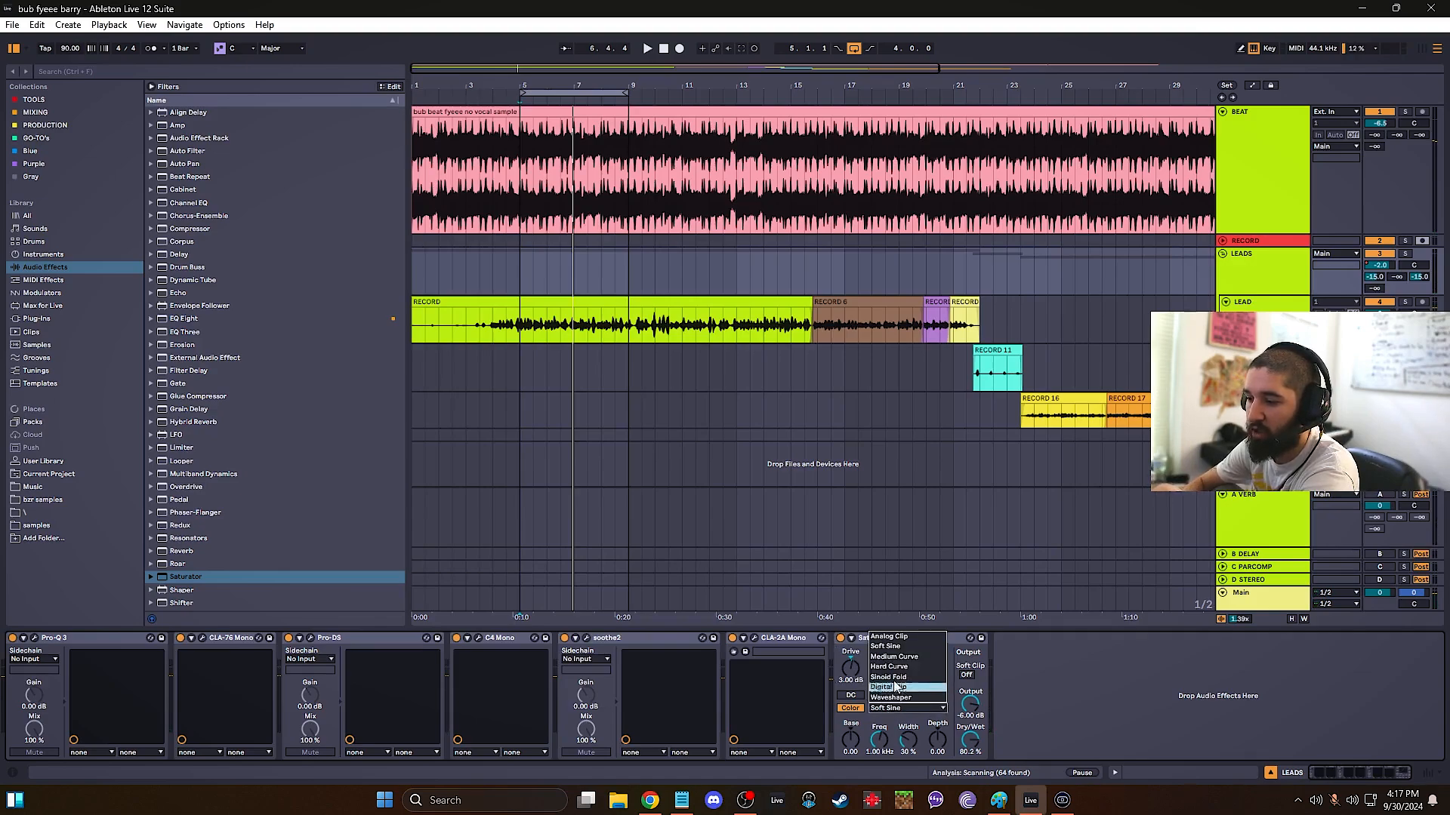
click(955, 645)
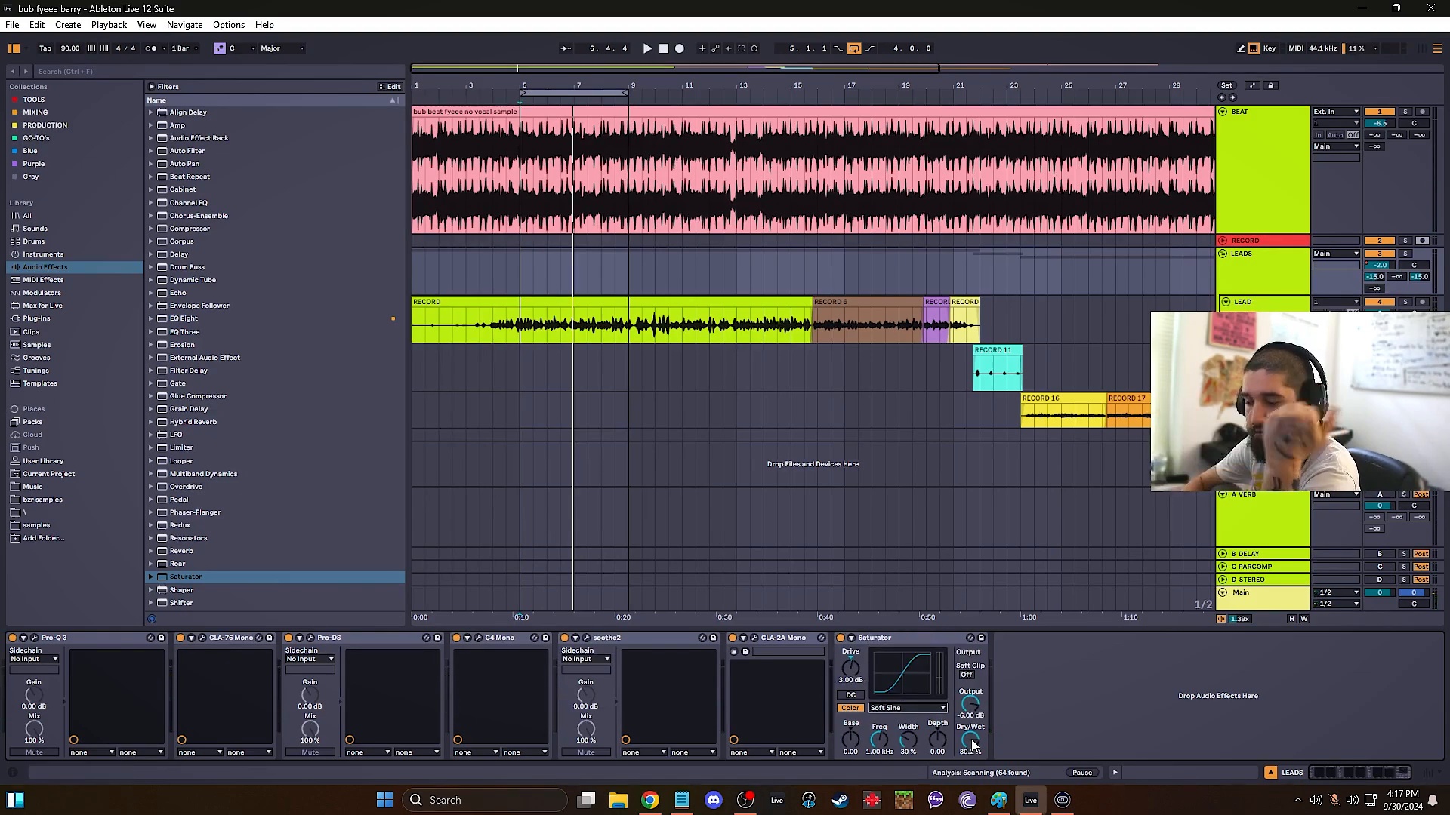
- Return to bar 5 on LEADS and audition the full vocal chain with the beat
click(520, 273)
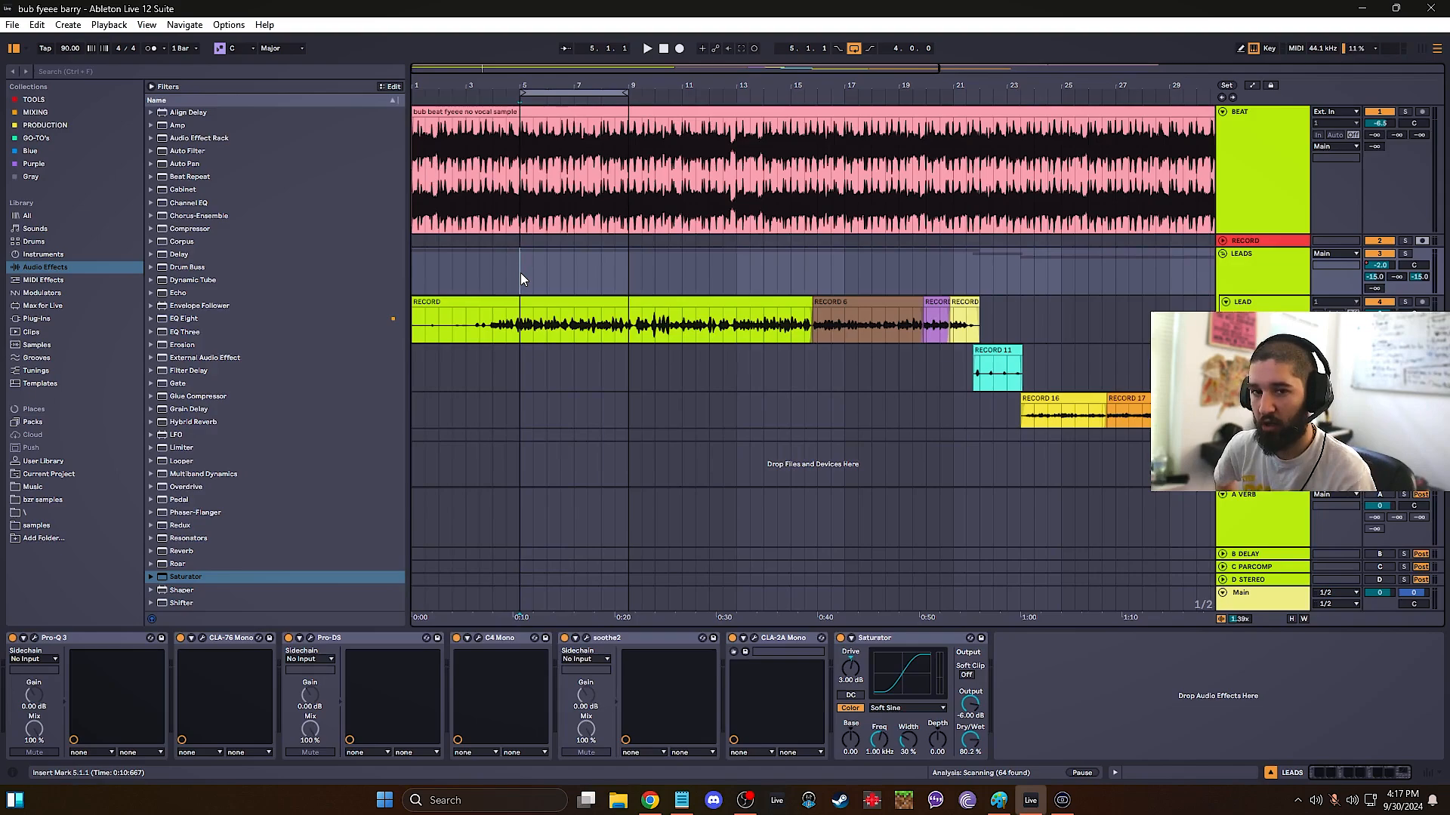
click(1262, 271)
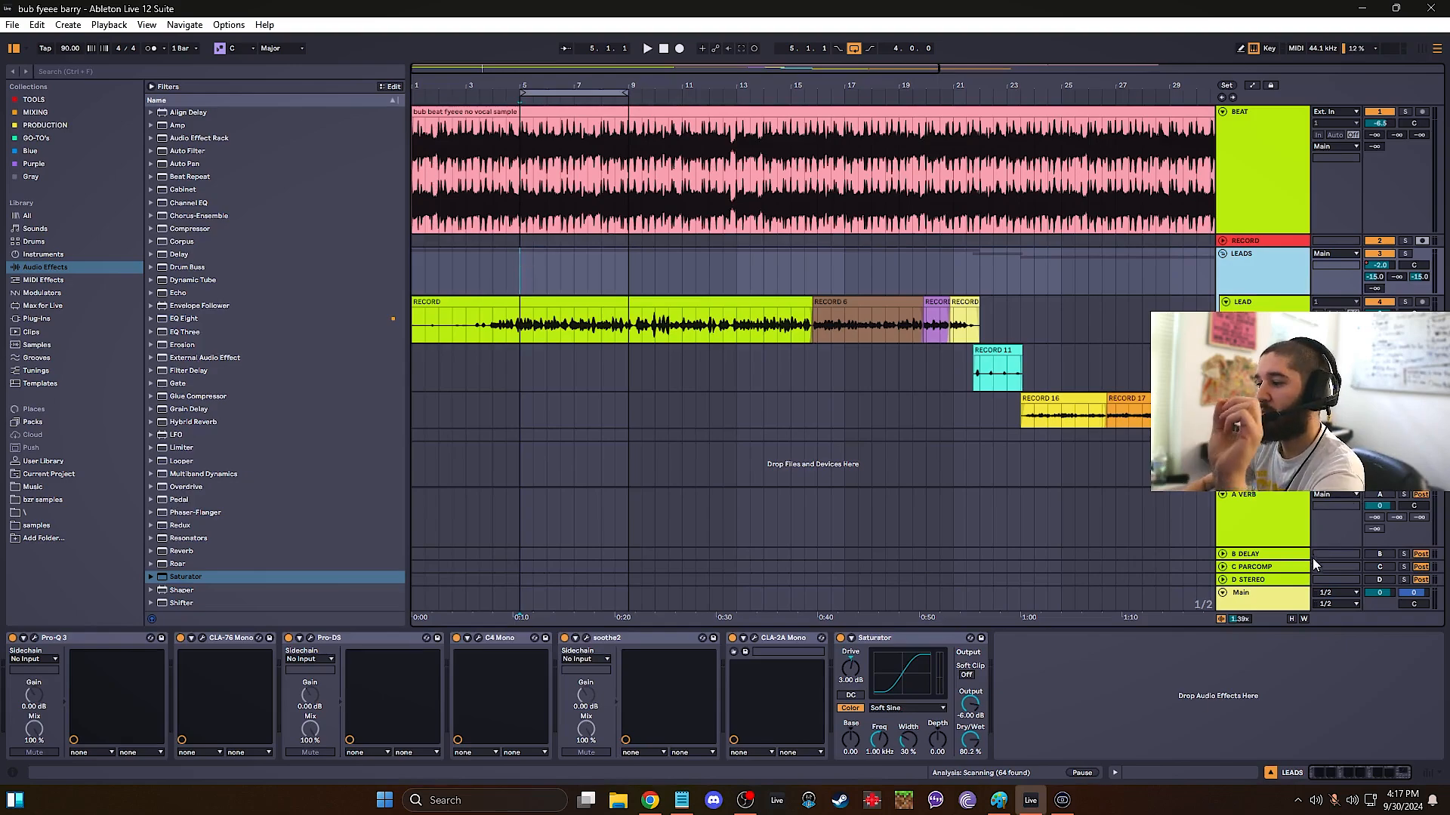
key(space)
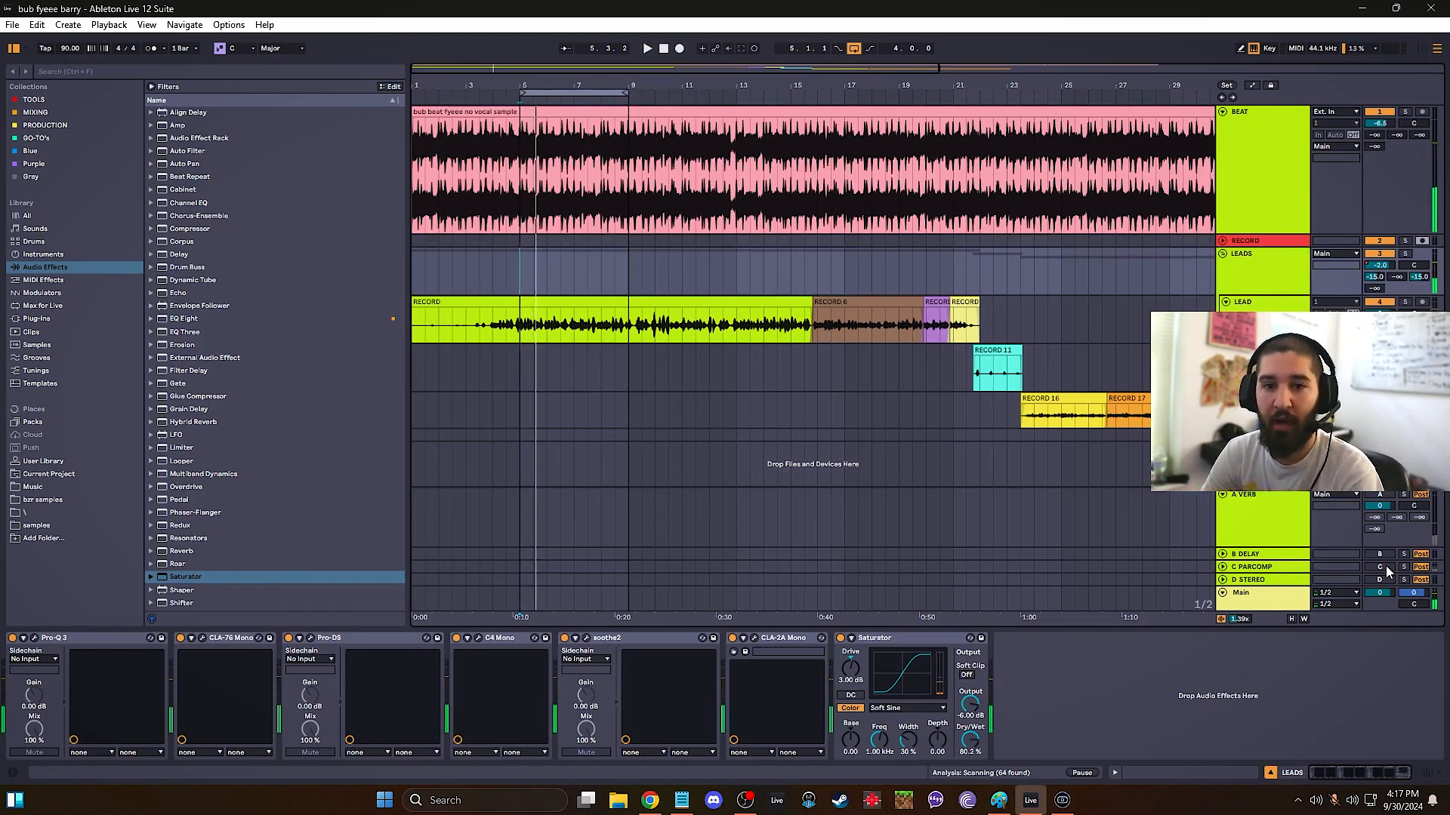
key(space)
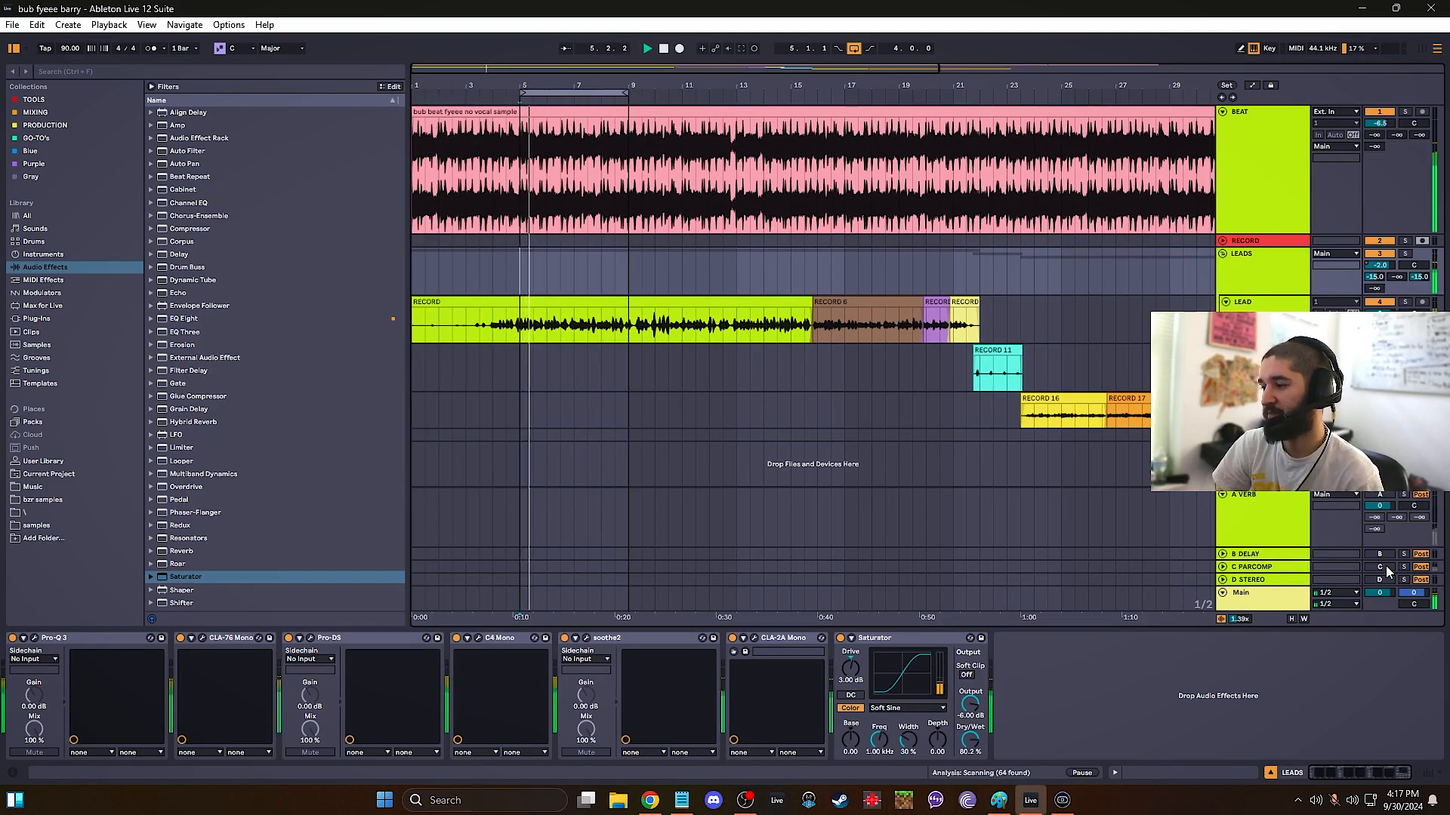
- Select the C PARCOMP return, open its MV2 Stereo plugin, and move the window clear of the beat waveform
click(1233, 568)
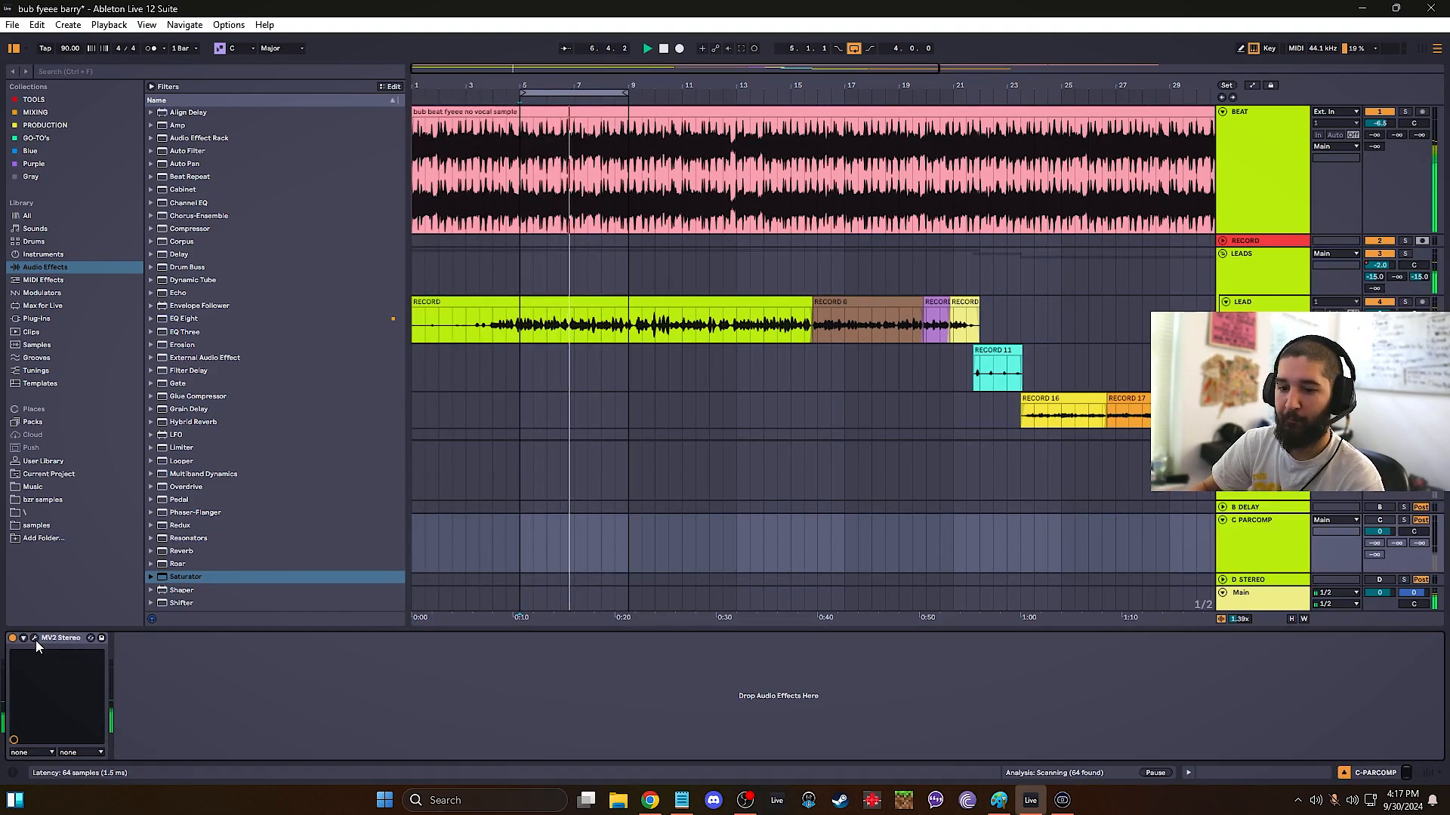
click(34, 639)
drag(393, 113, 261, 275)
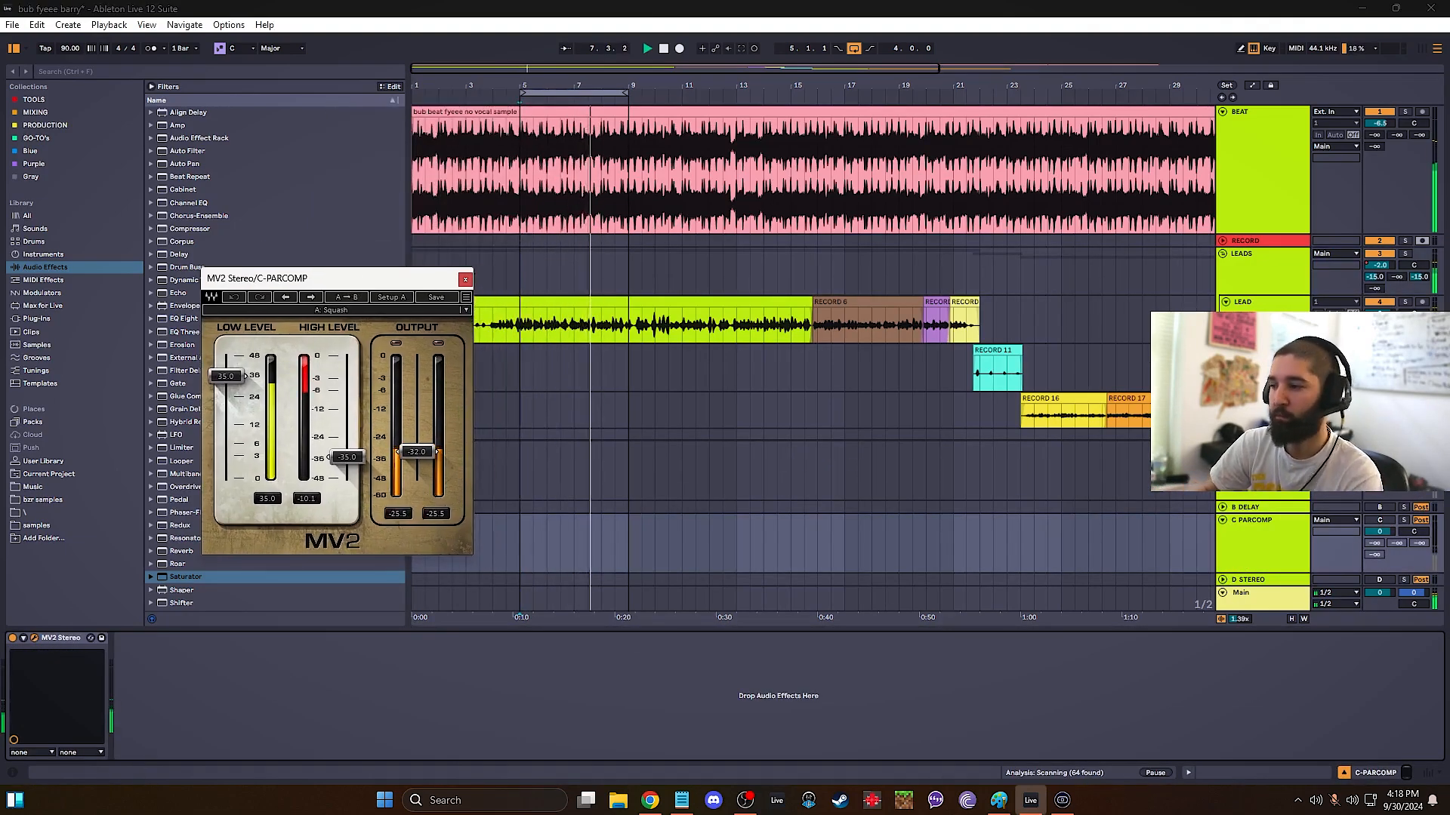
- Compare playback with the C PARCOMP return active and muted, and leave it active
click(1379, 521)
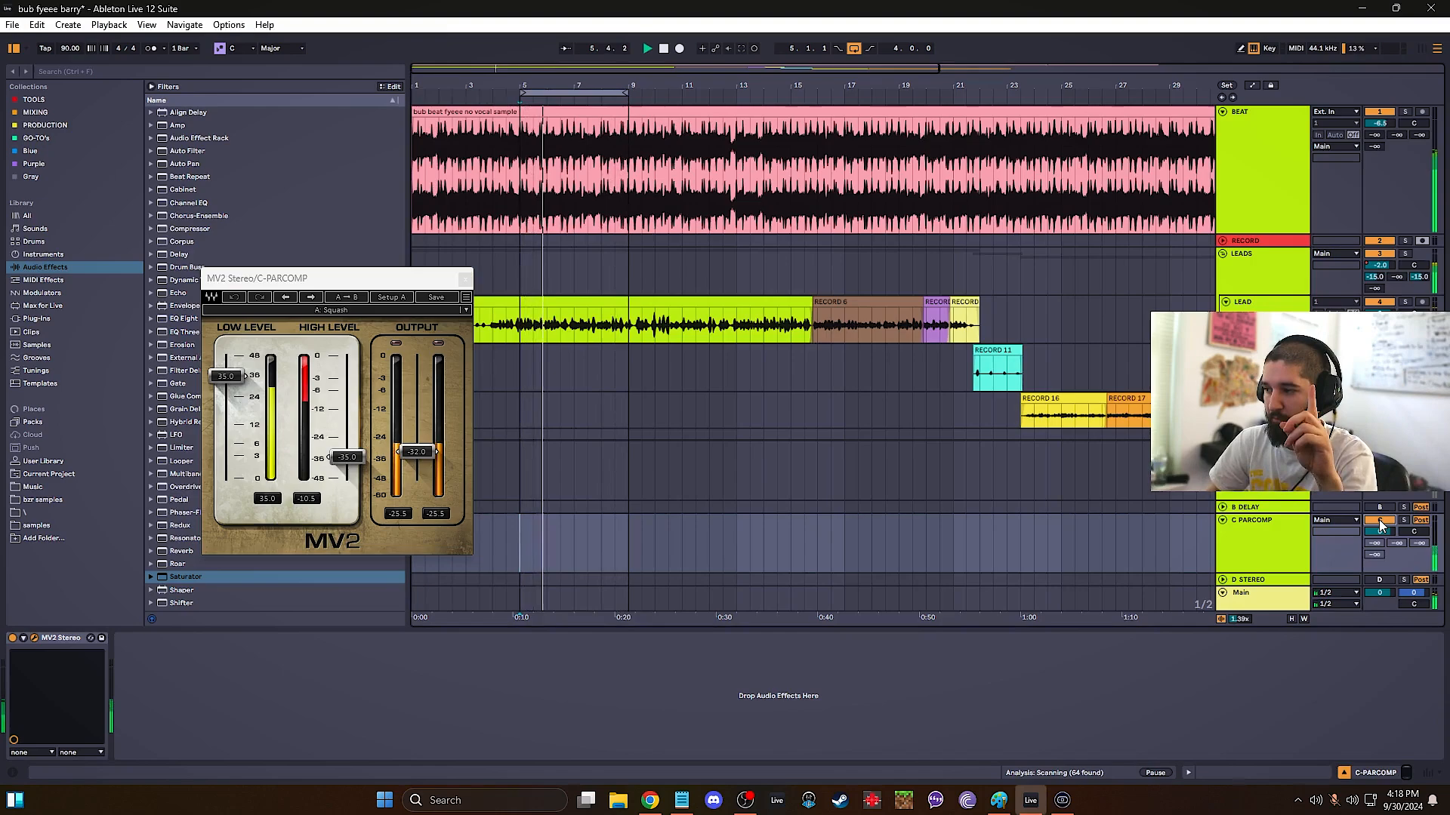
click(1379, 521)
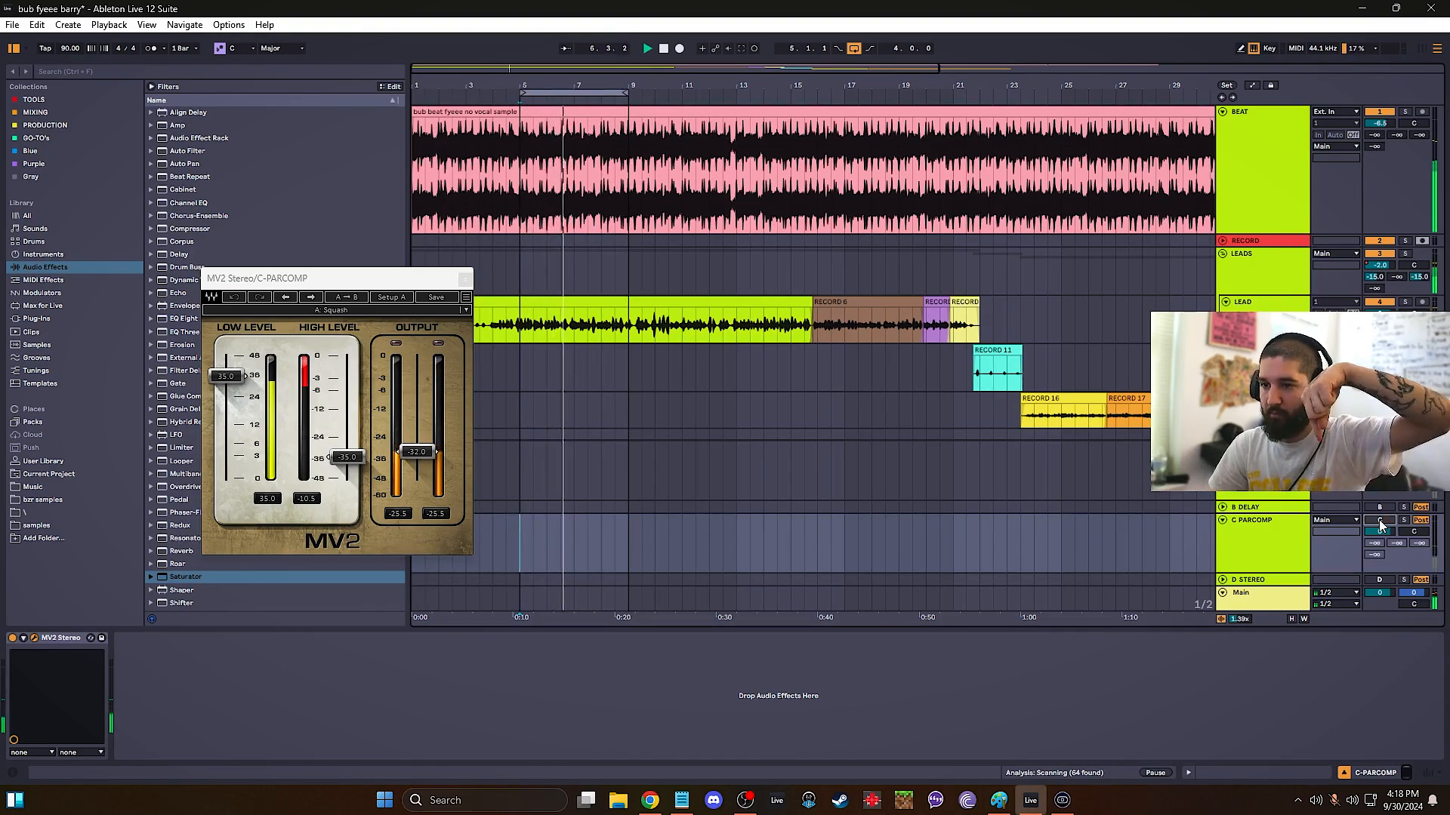
click(1379, 521)
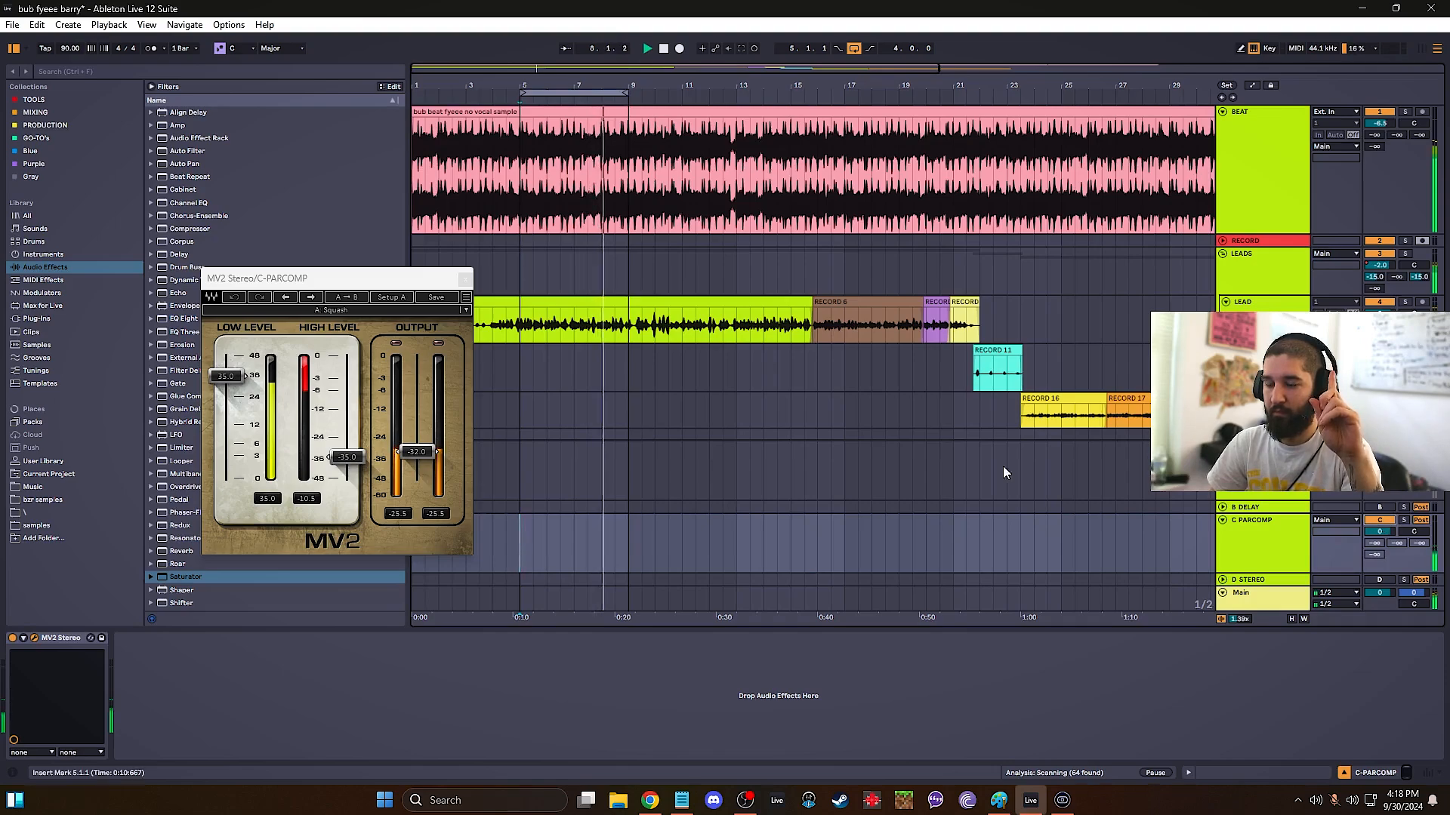
- Check the BEAT track's device chain, return to the LEADS chain, and save the set
click(1239, 146)
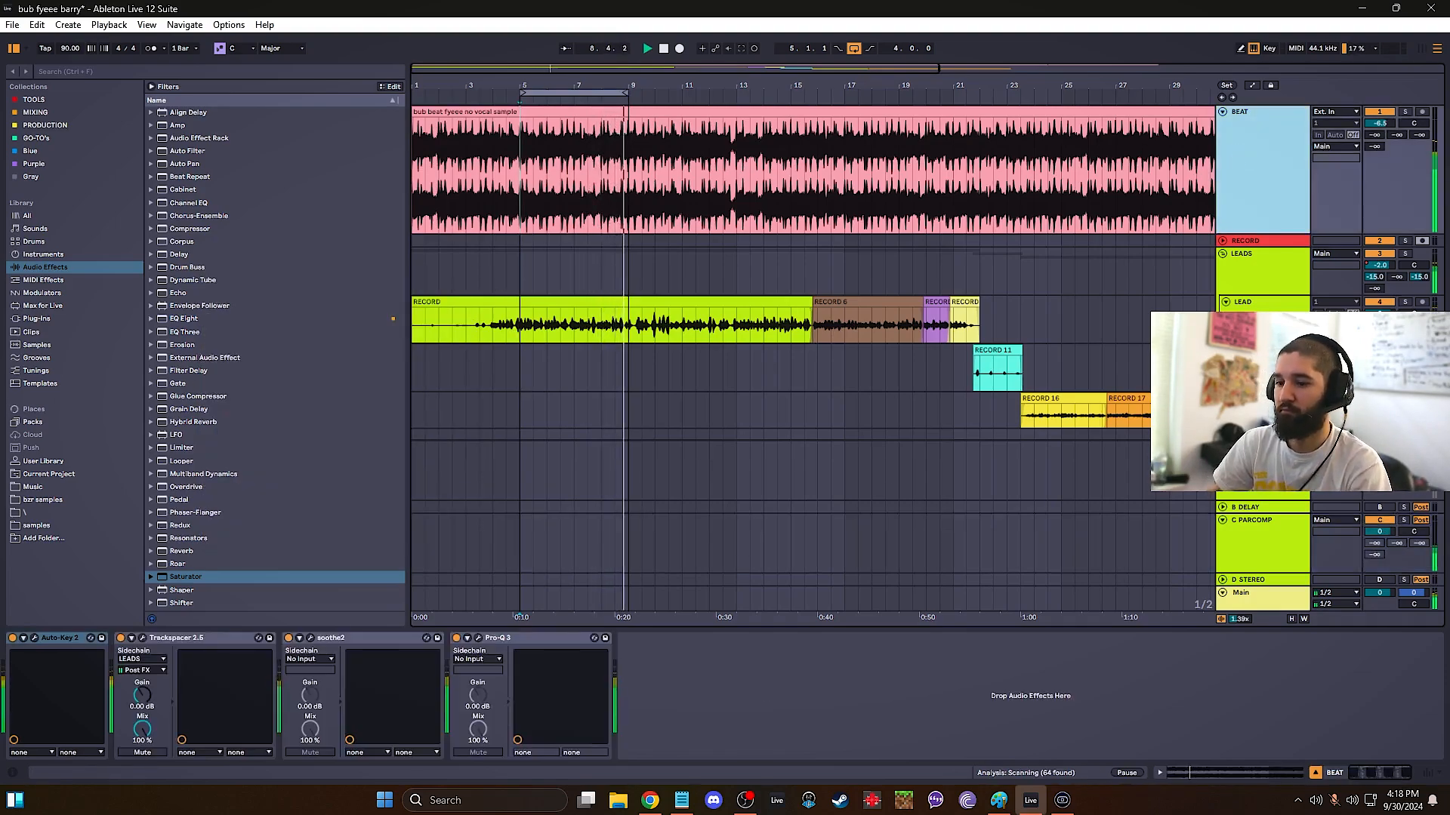
click(1291, 286)
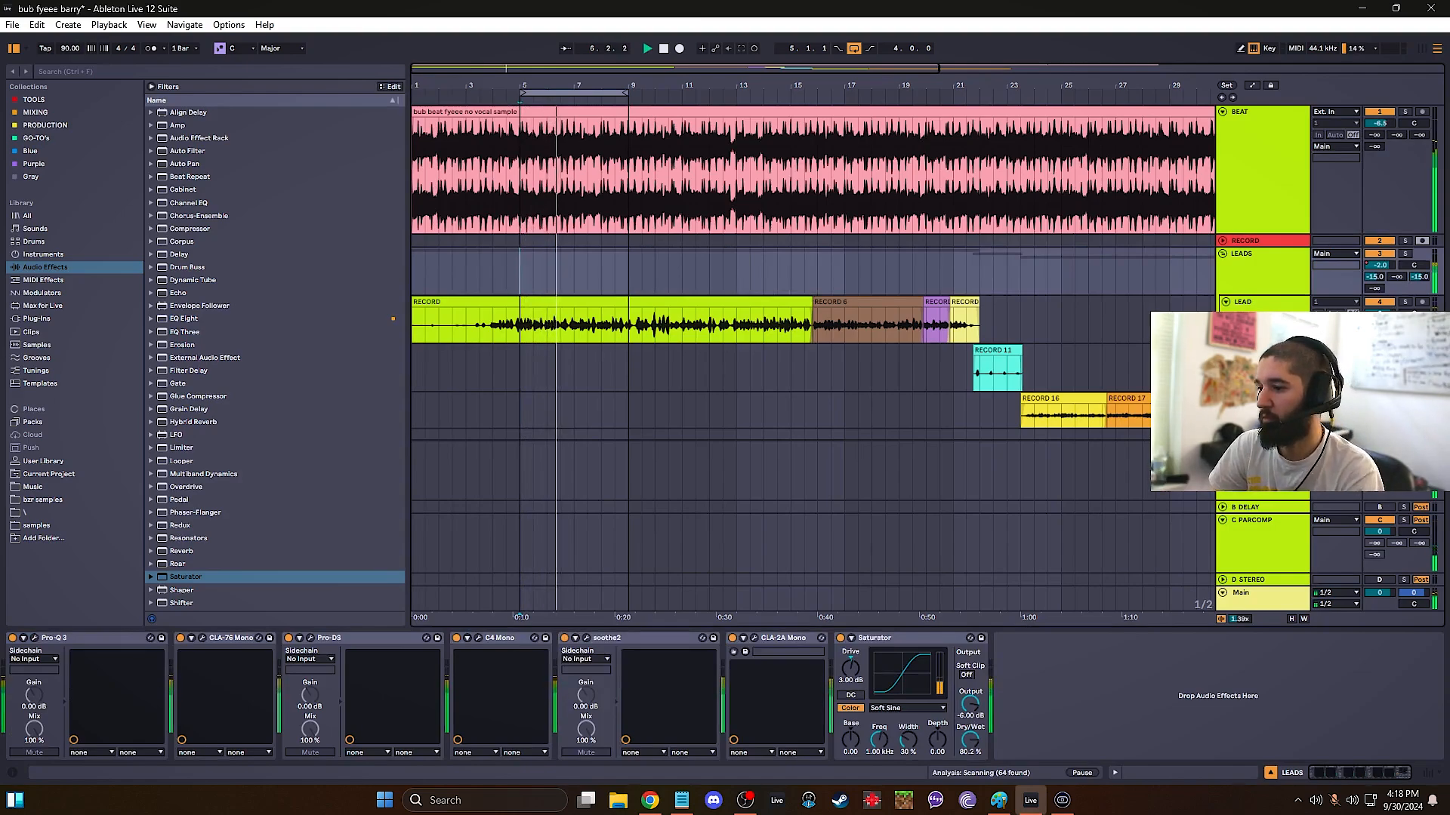
key(ctrl+s)
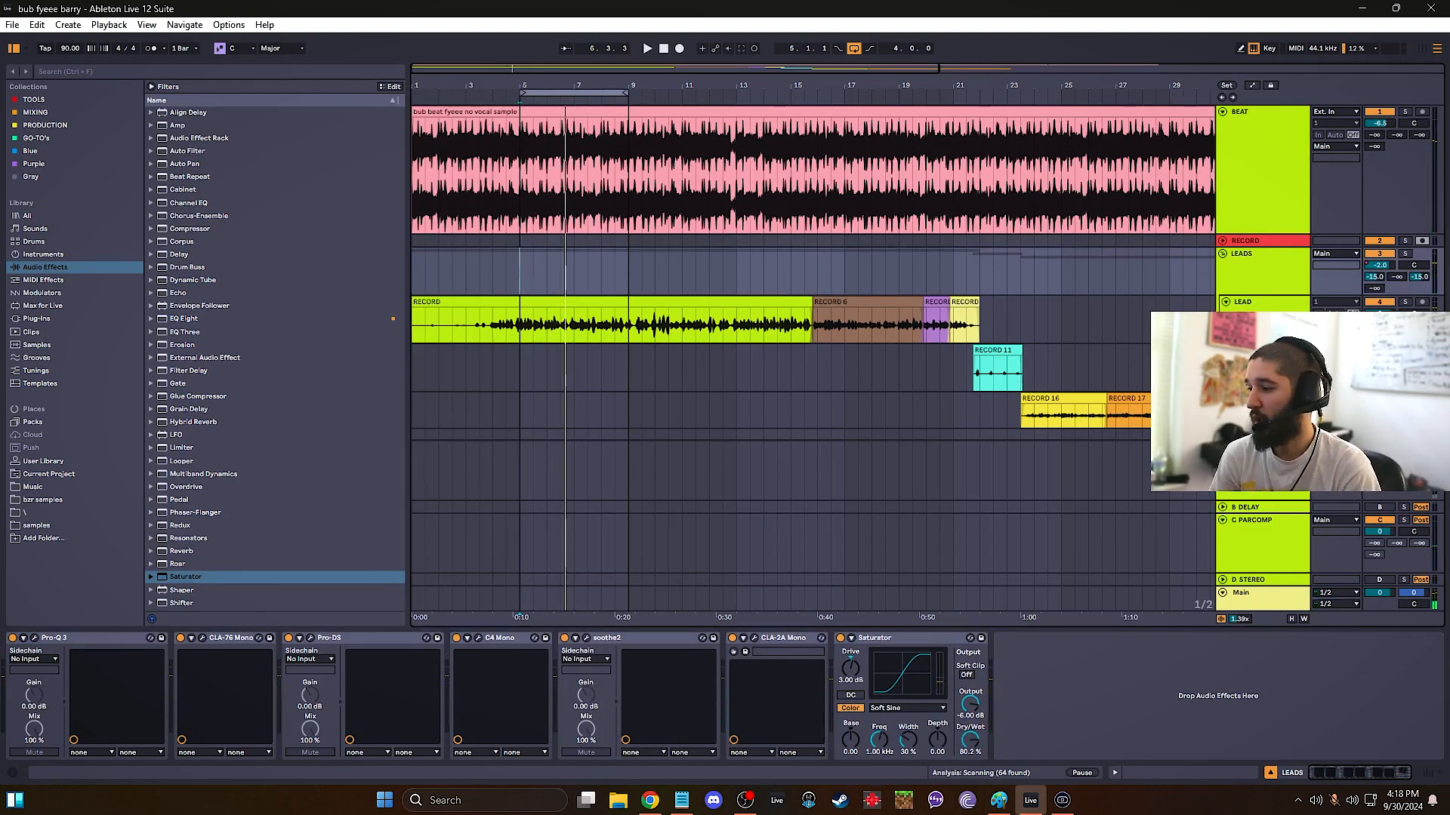
- Solo the LEADS track and open the ValhallaVintageVerb plugin on the A-VERB return, placing its window over the arrangement
click(1262, 467)
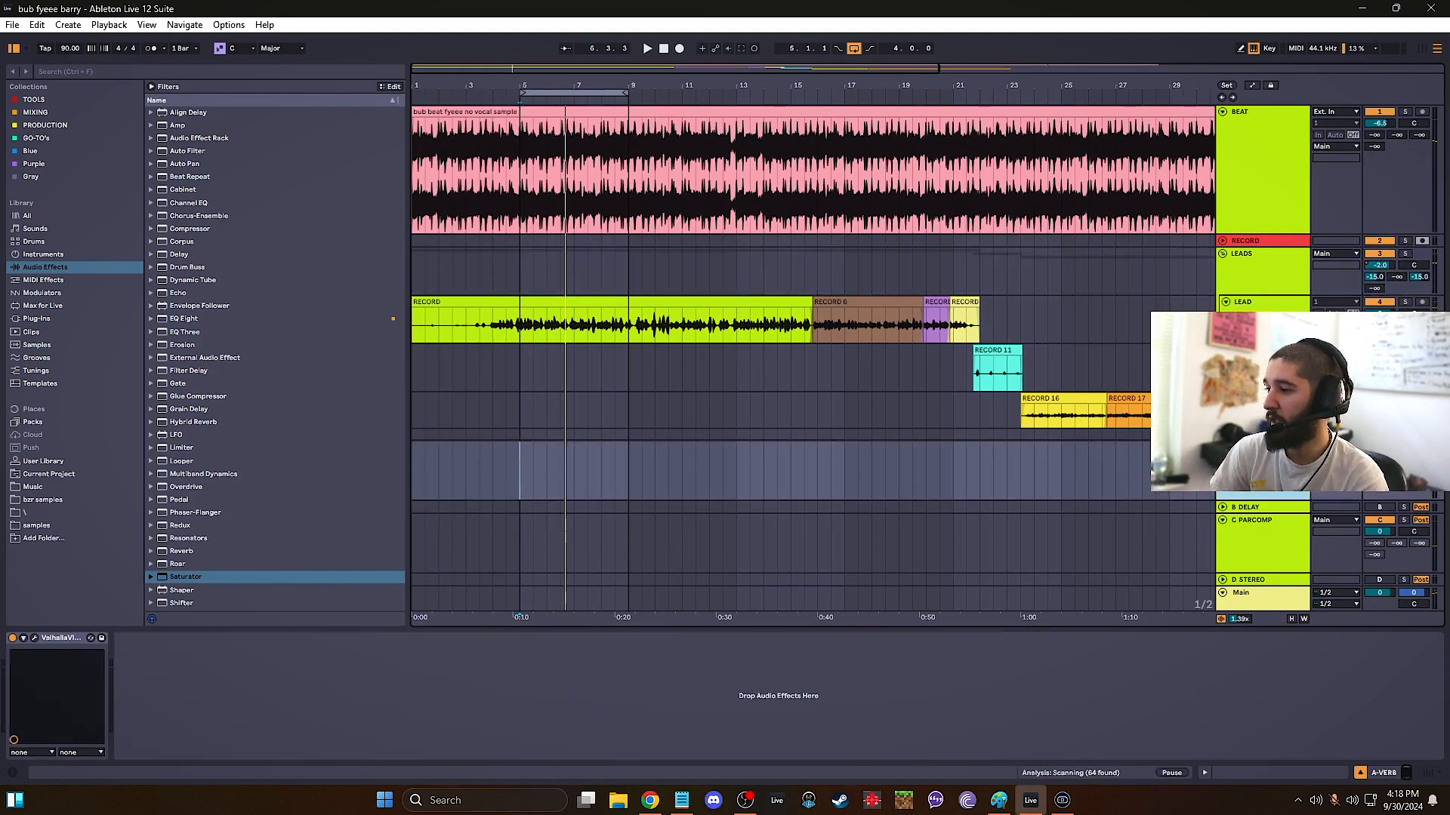
click(1262, 322)
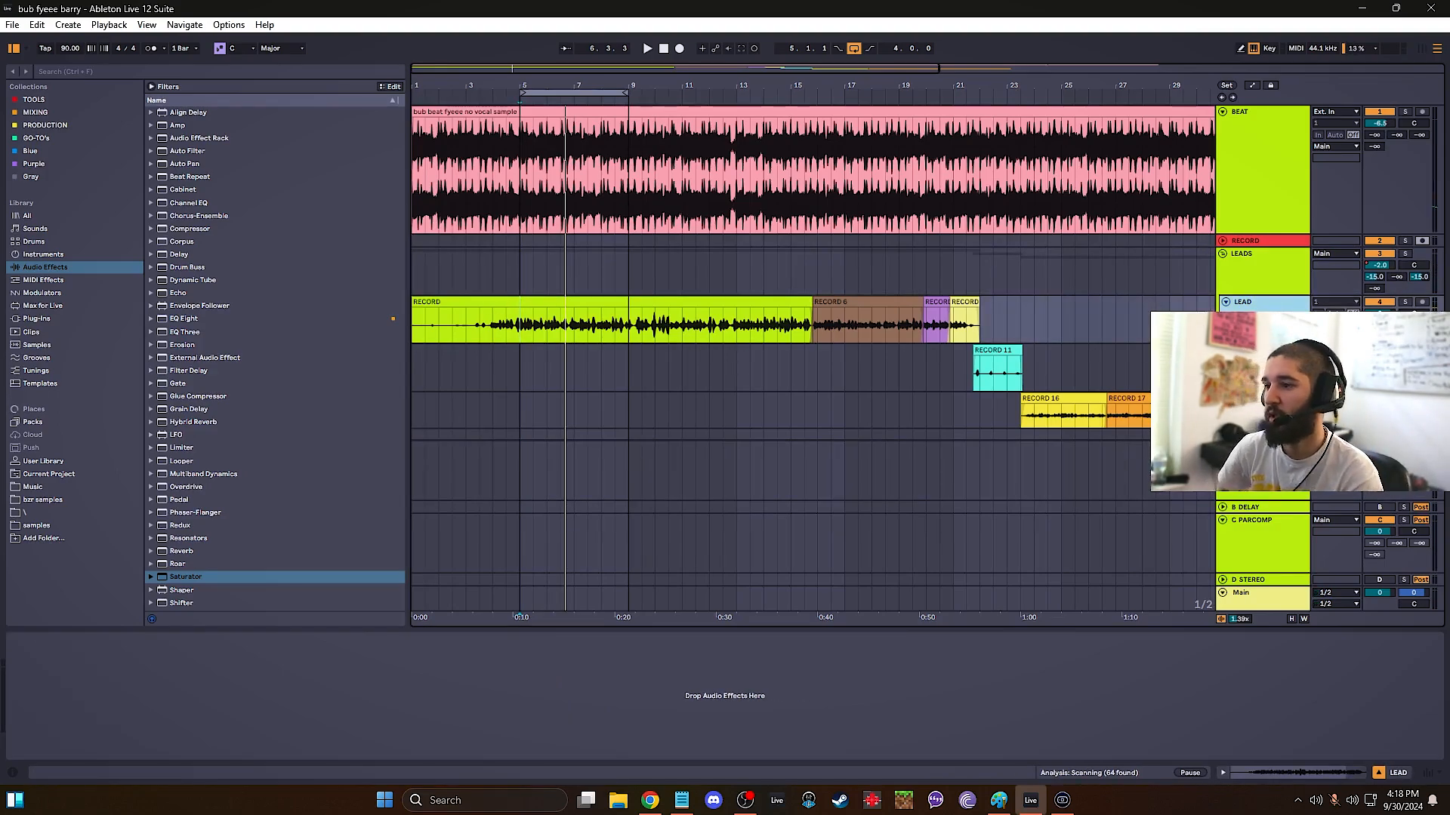
click(1262, 466)
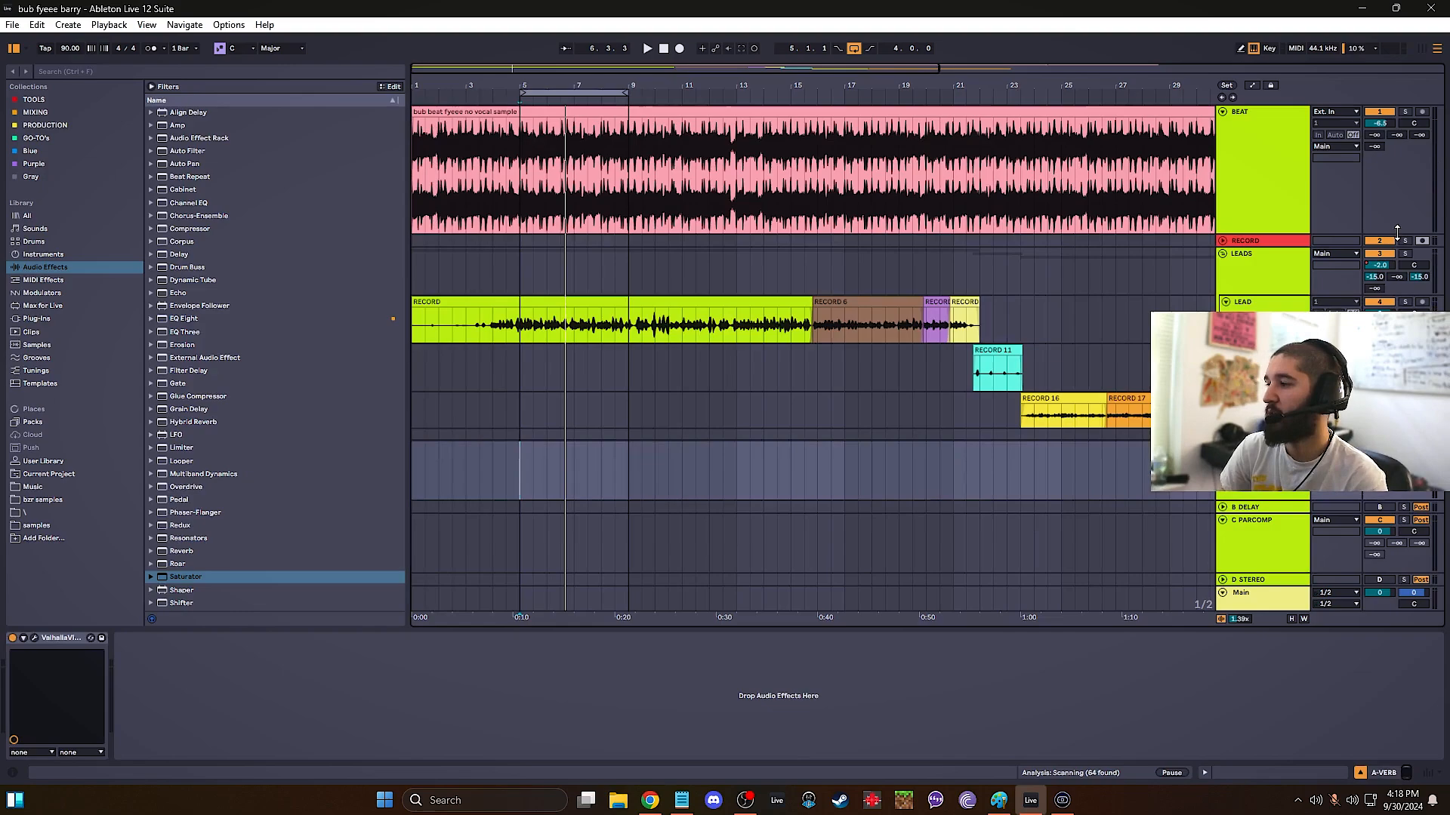
click(1404, 255)
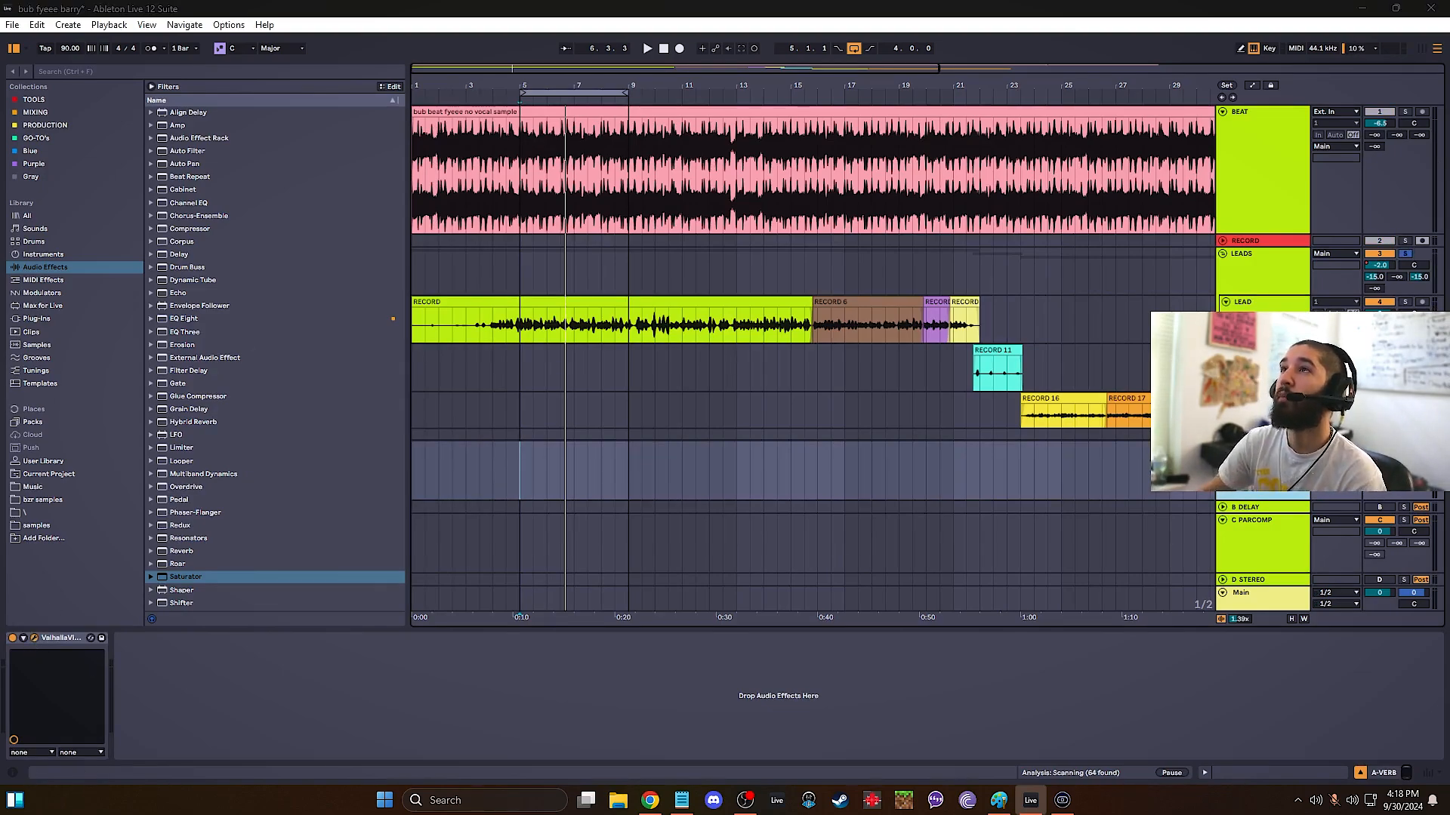
drag(664, 0, 501, 193)
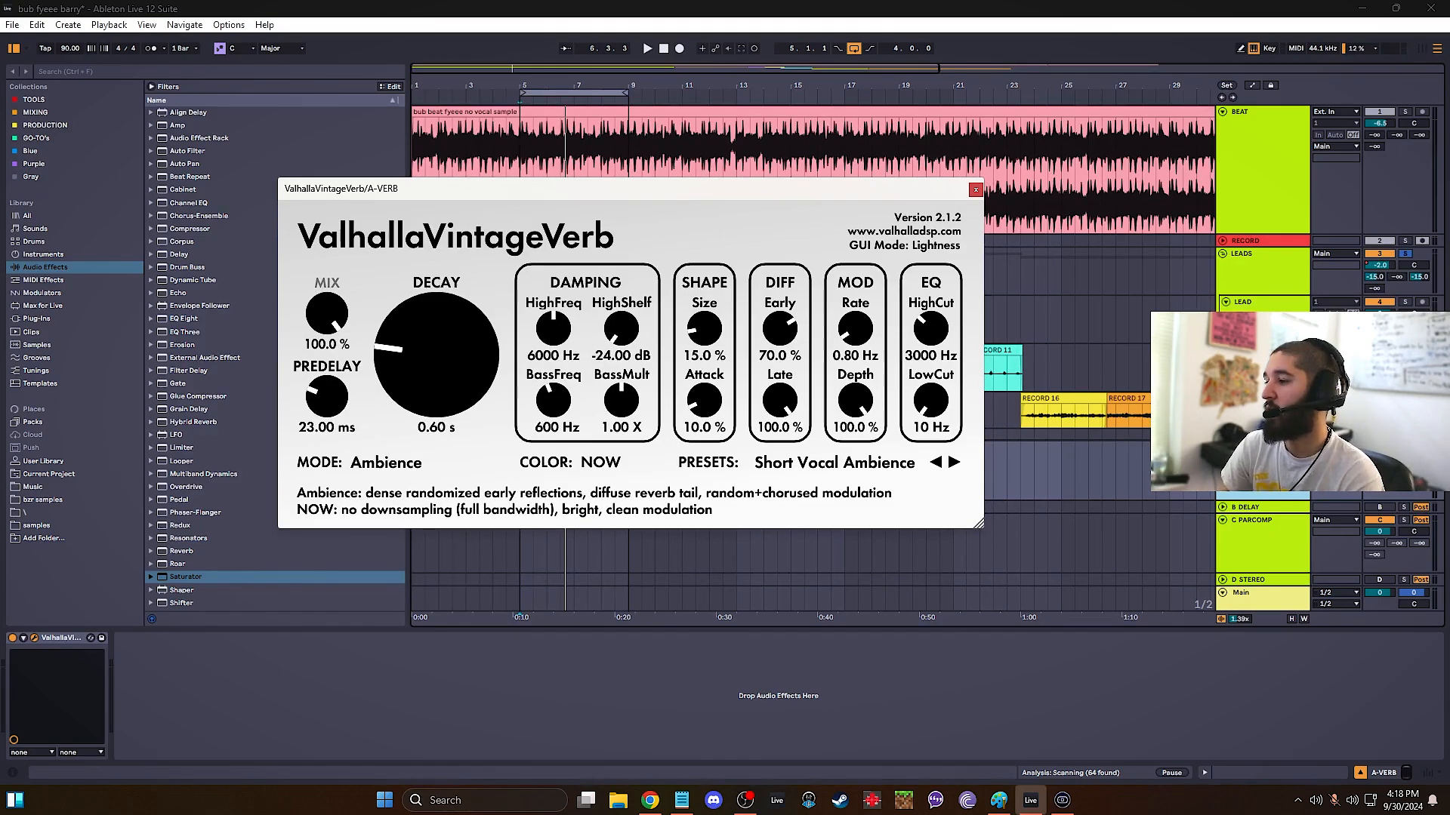
- Audition the soloed vocal with its reverb, close the ValhallaVintageVerb window, and save the set with LEADS unsoloed
key(space)
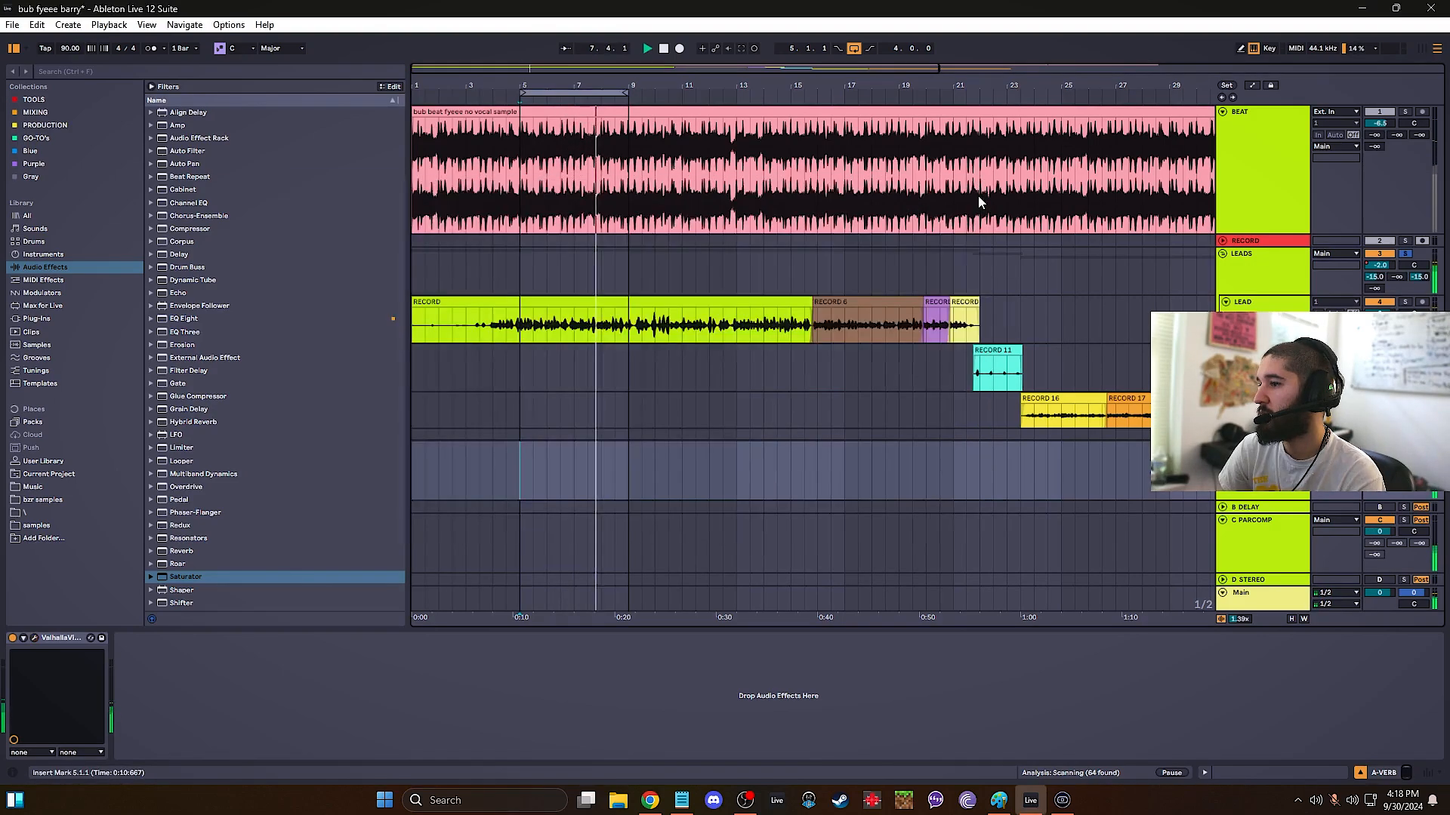
click(975, 189)
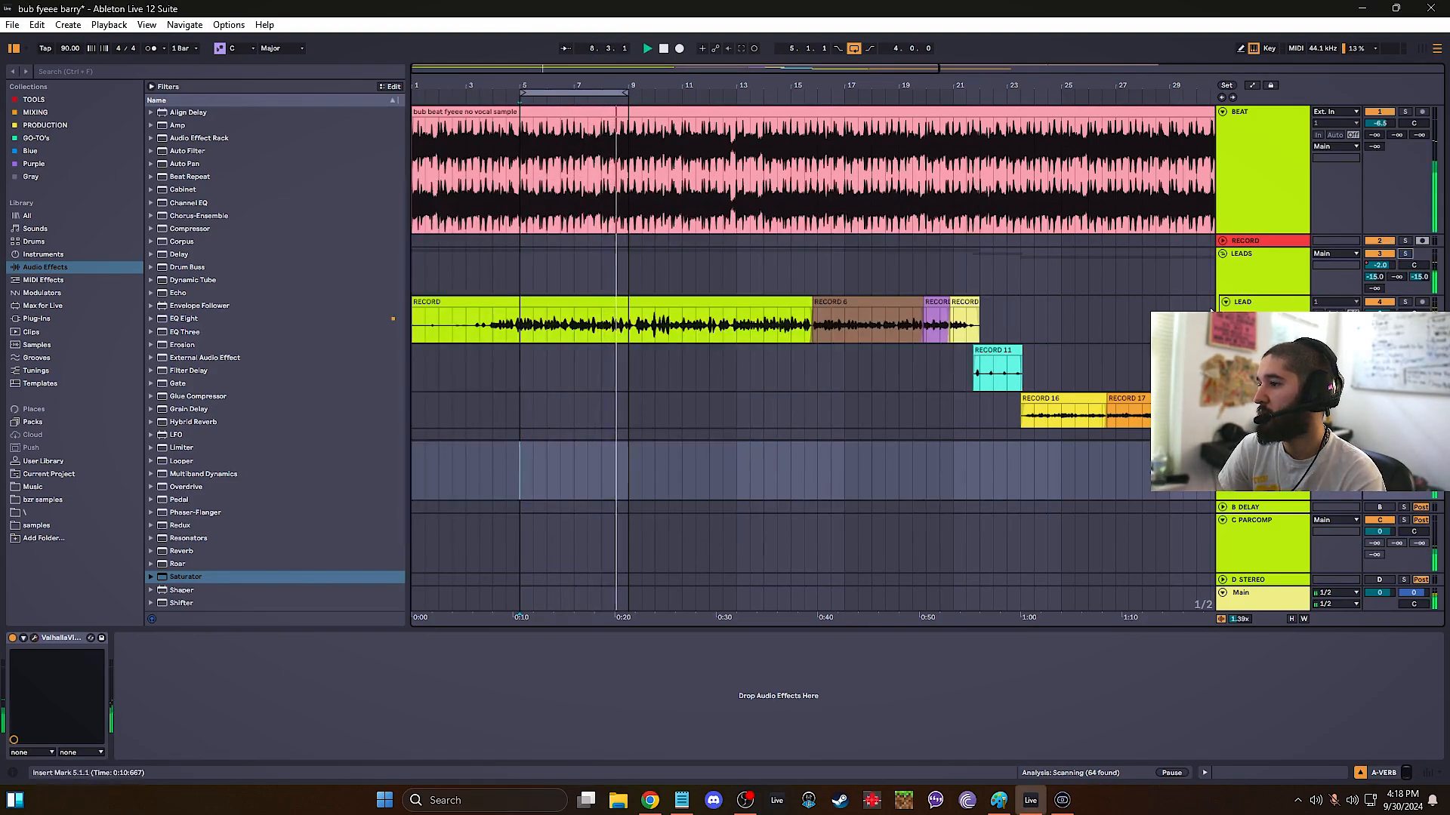
key(ctrl+s)
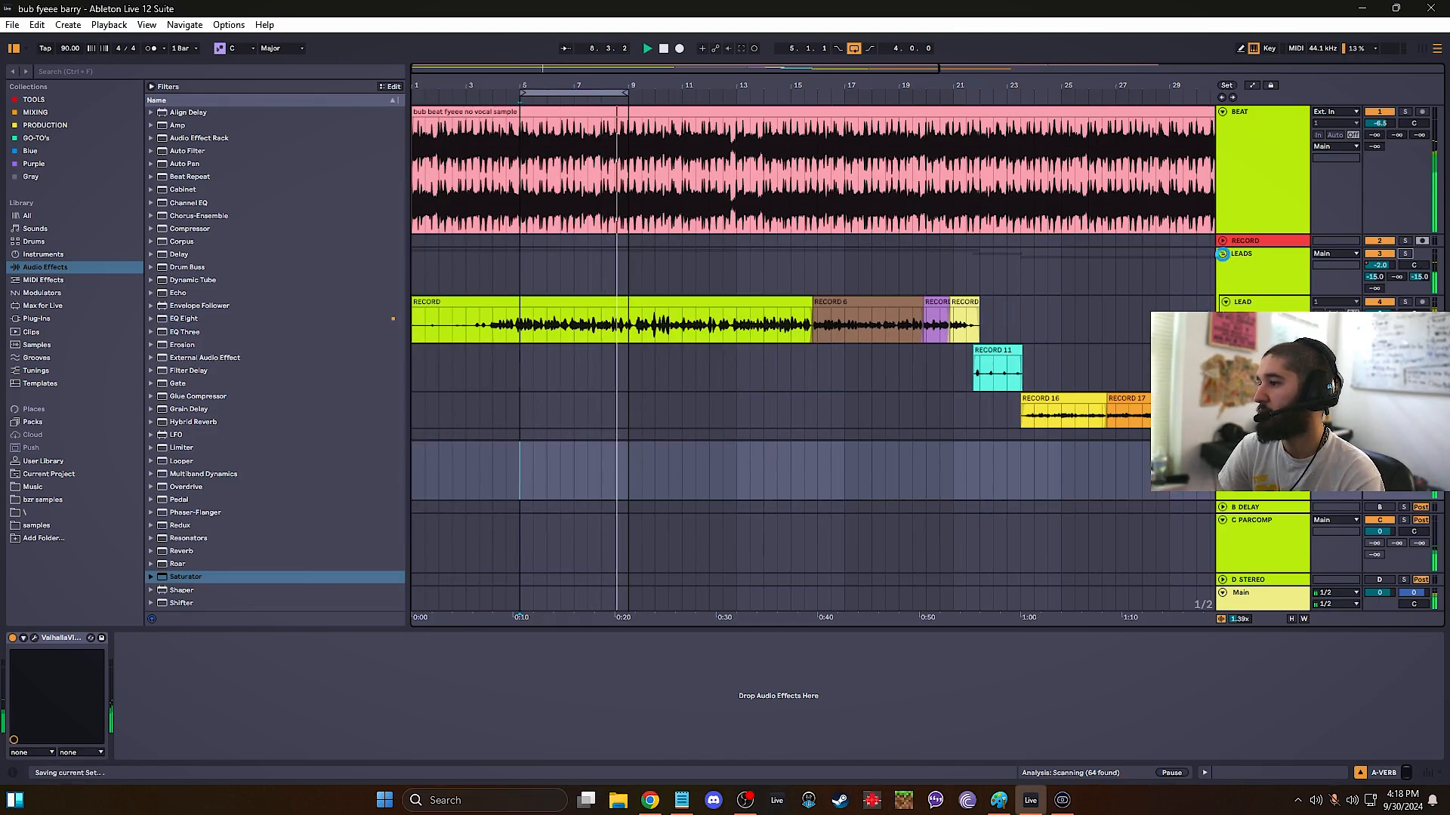
- Collapse all tracks in the arrangement and open the SSLComp Stereo plugin on the Main track
alt+click(1222, 254)
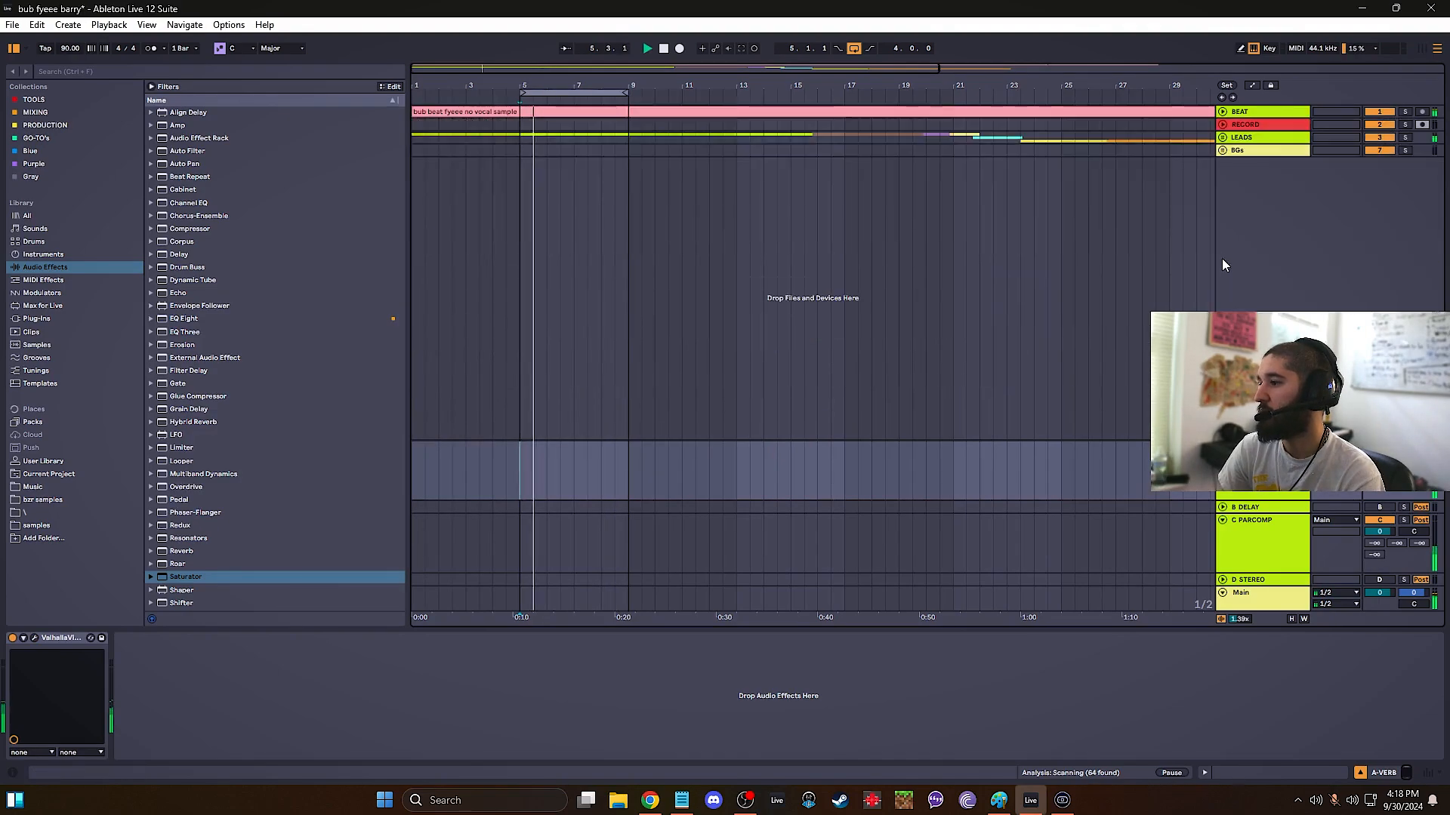
click(1247, 609)
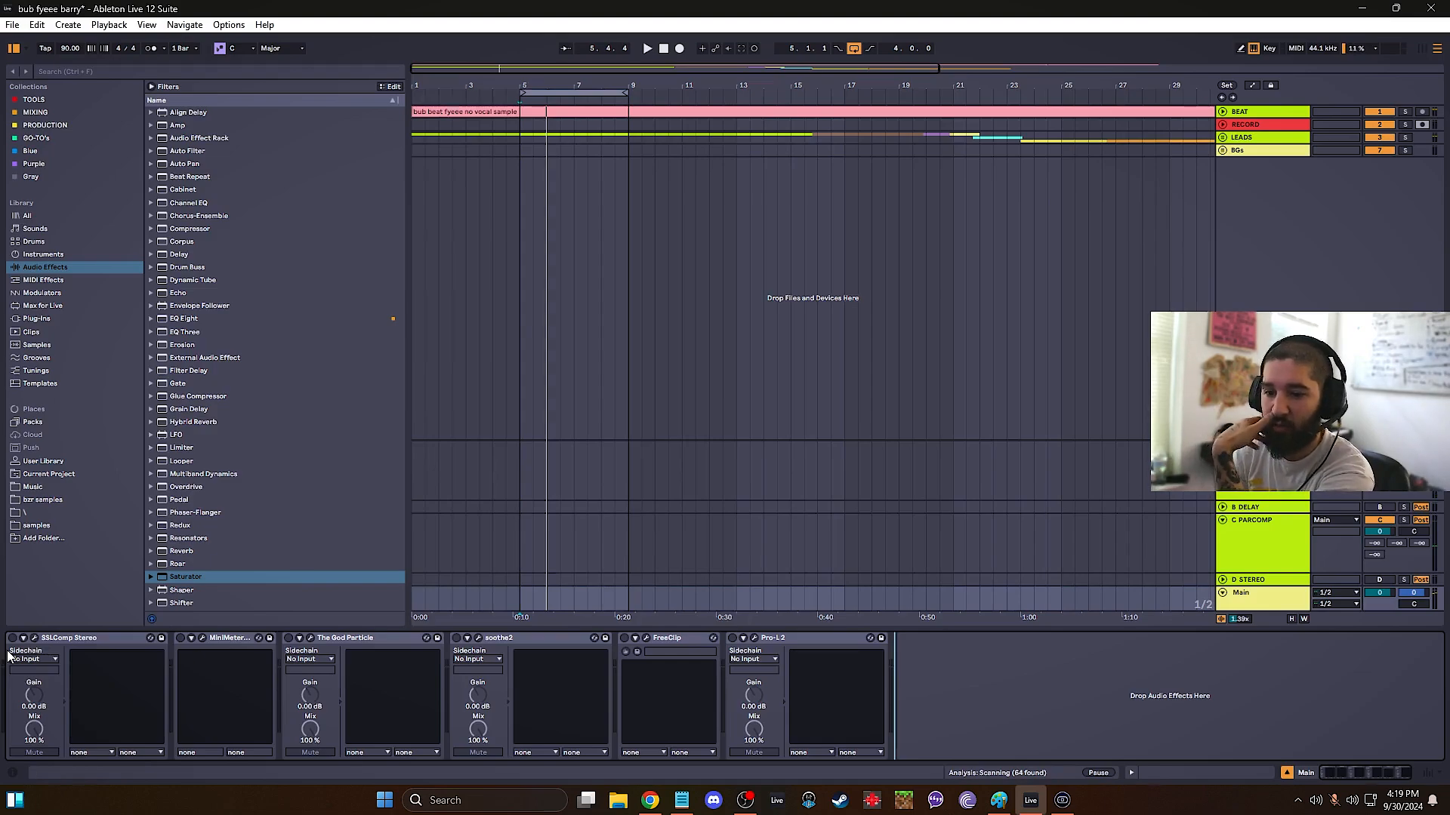
click(34, 638)
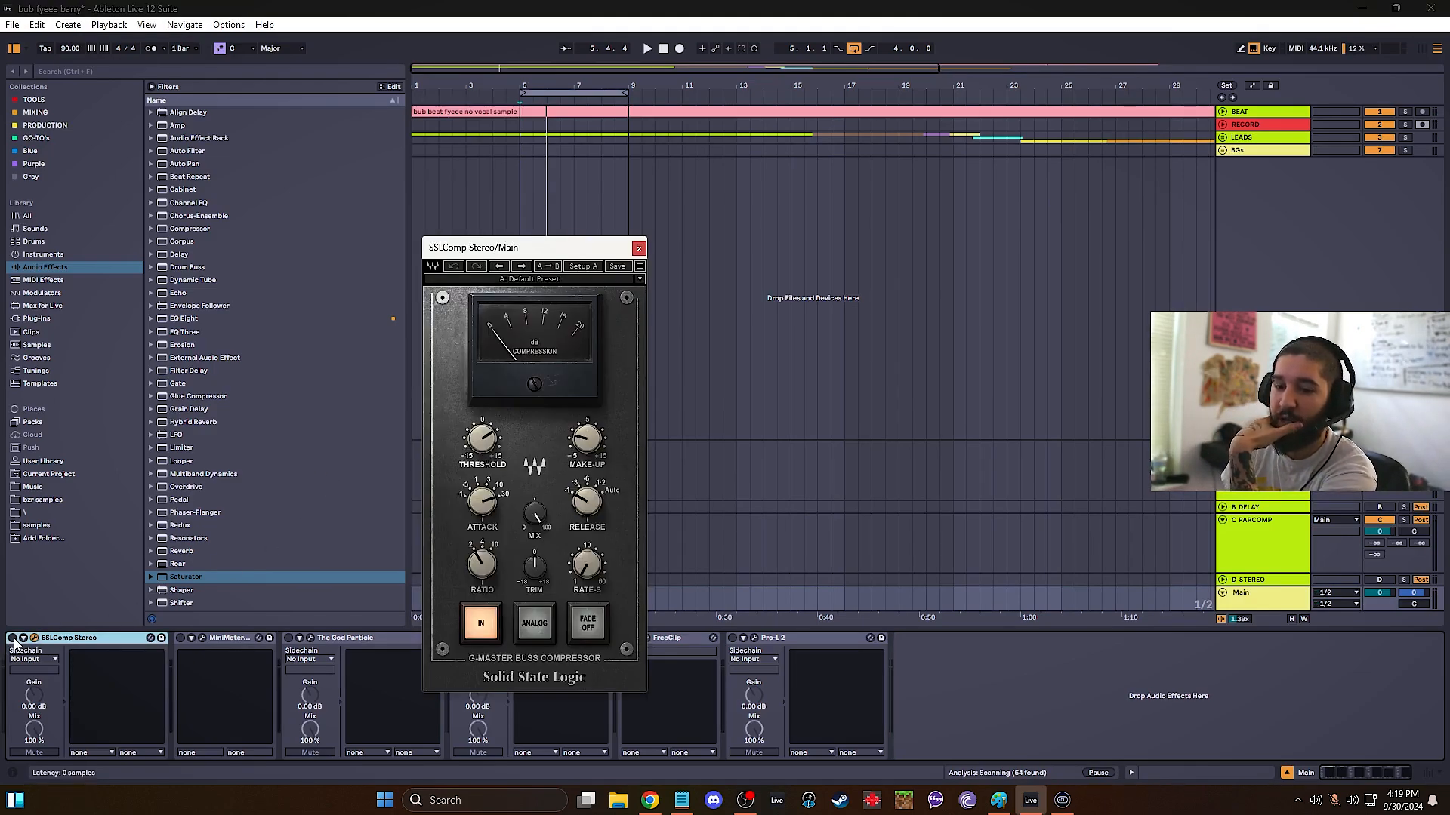
- Enable SSLComp Stereo on Main during playback, adjust its threshold, and leave the compressor active
key(space)
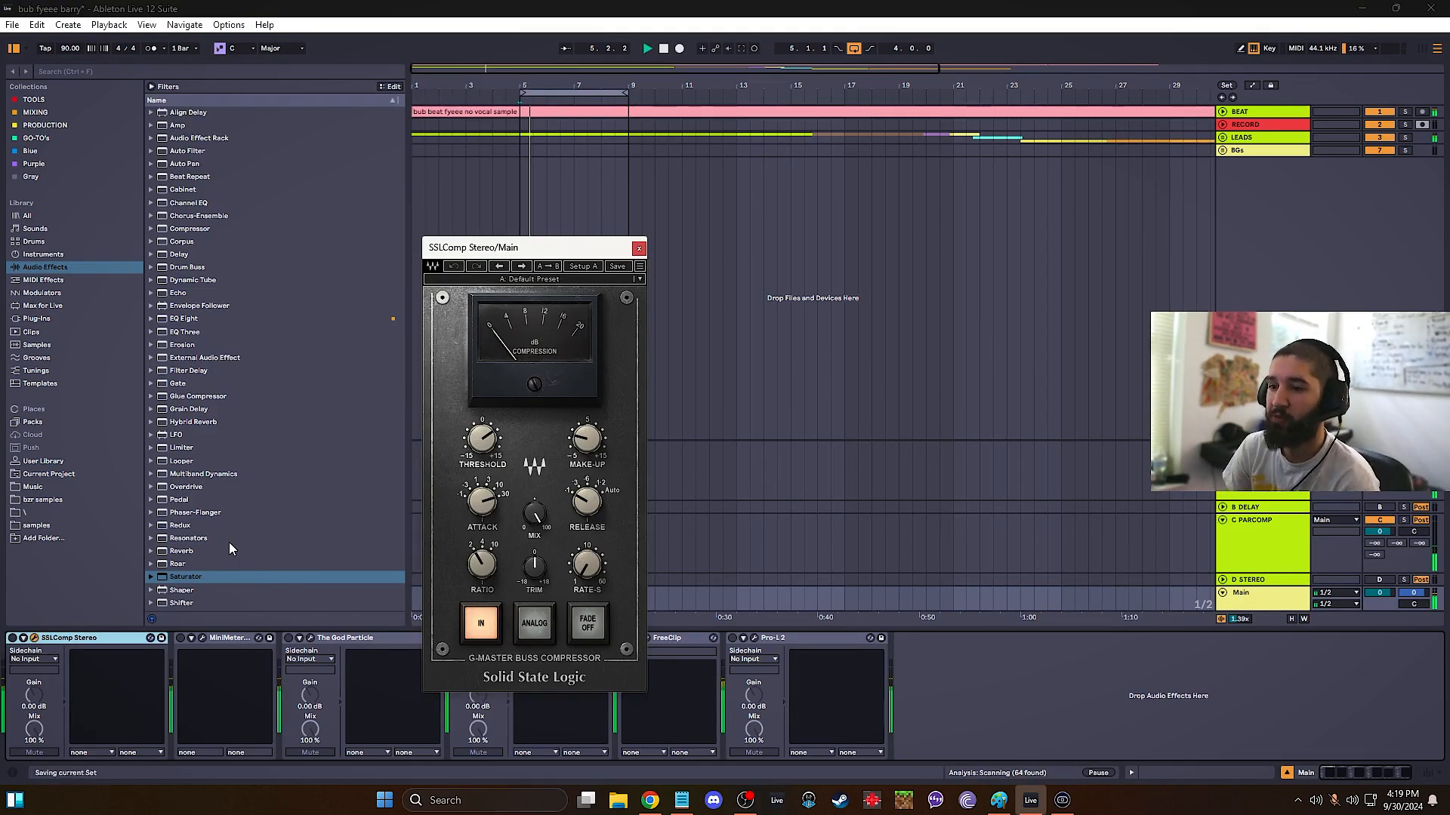
click(13, 640)
drag(481, 438, 481, 423)
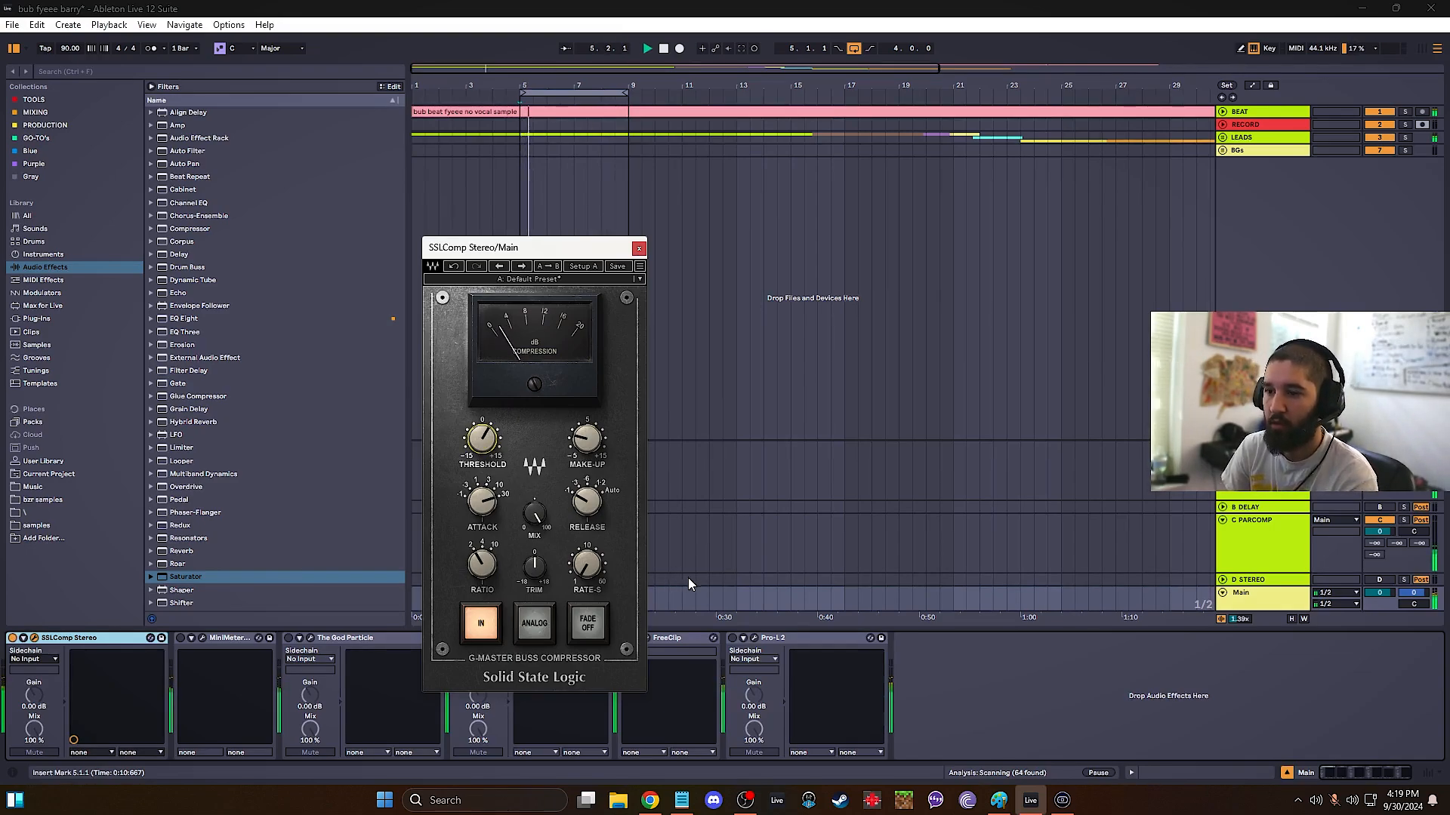
click(12, 640)
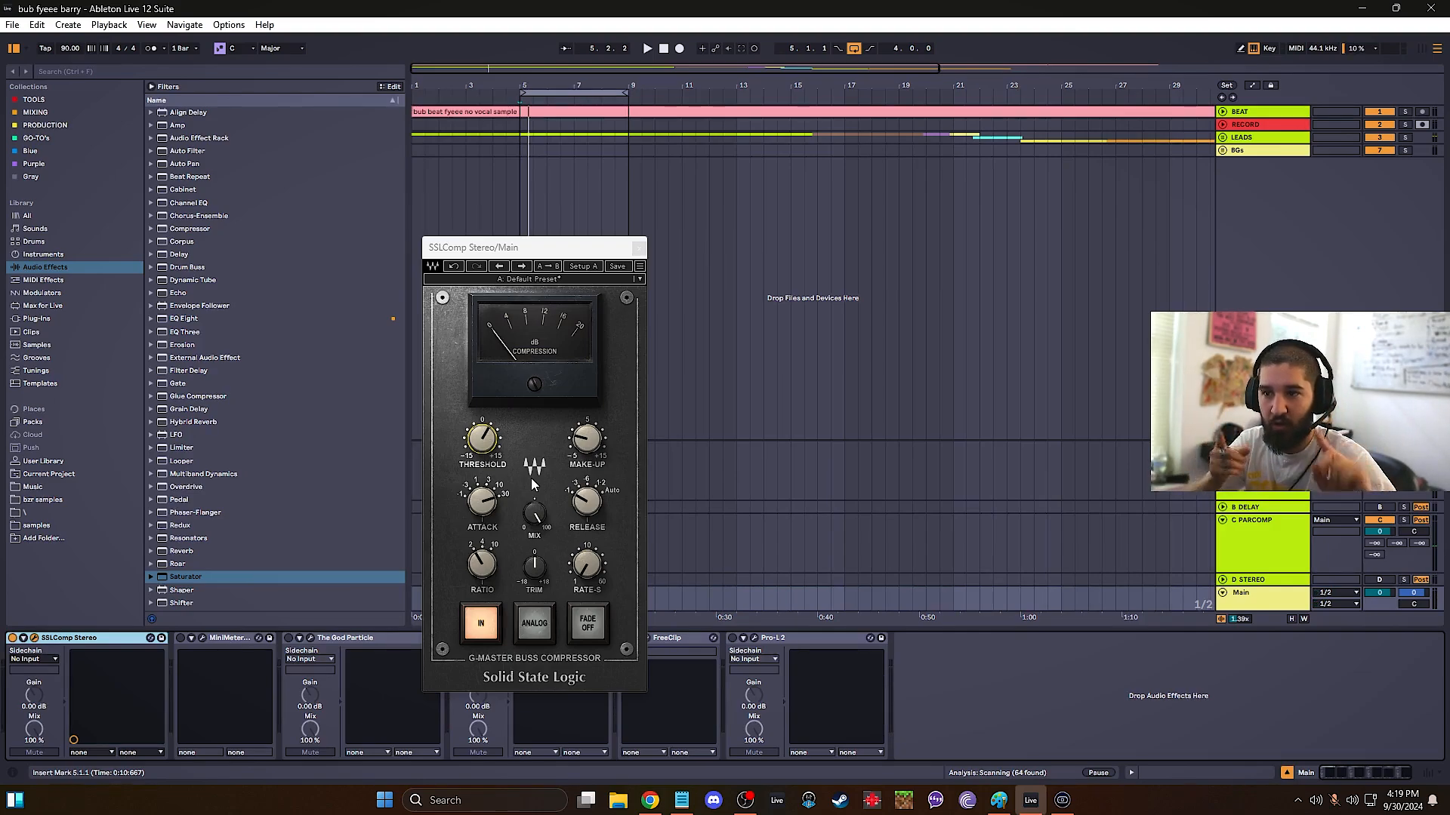
- Review SSLComp Stereo's ratio and release settings, and close its window
click(484, 579)
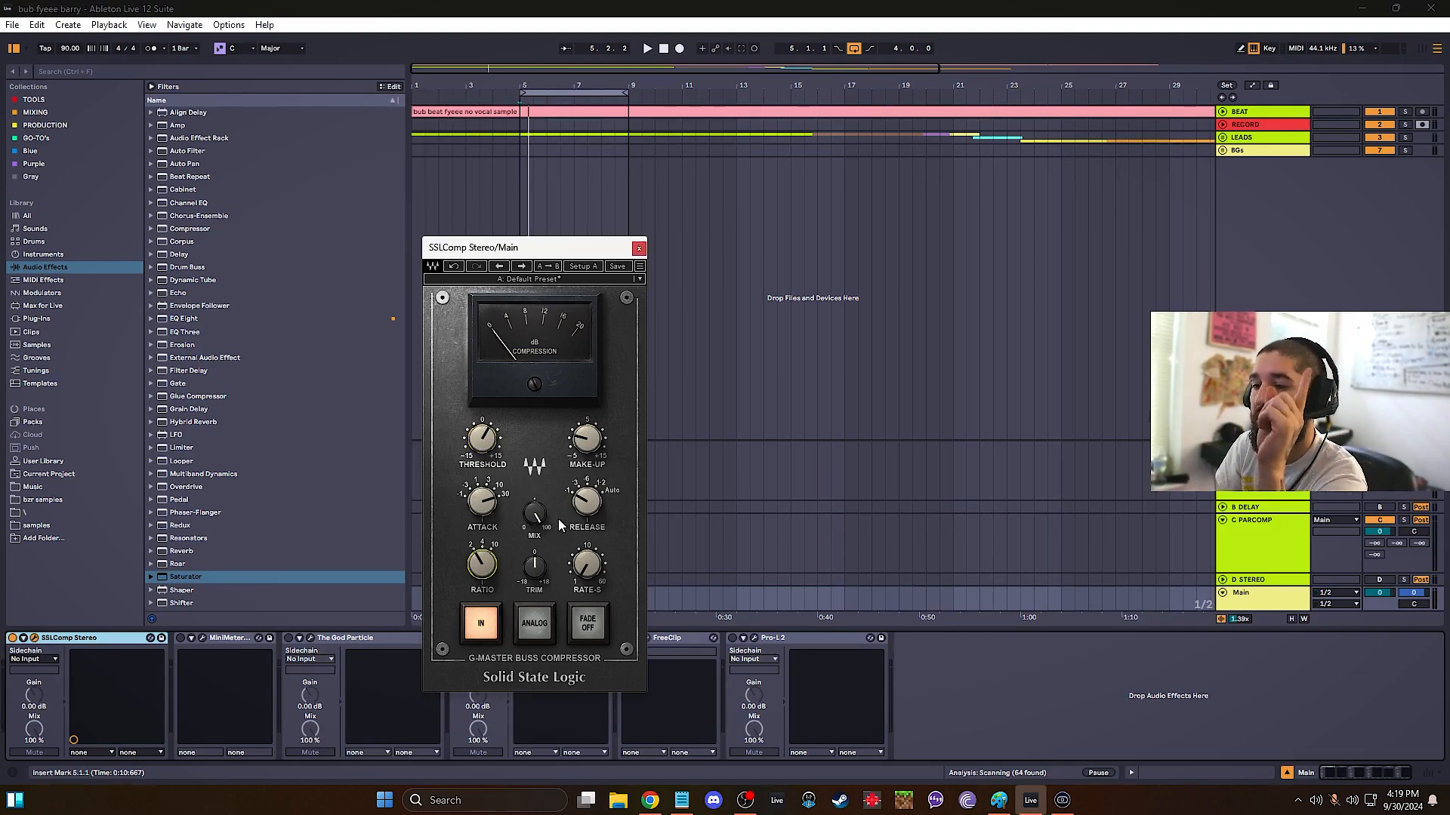
click(587, 500)
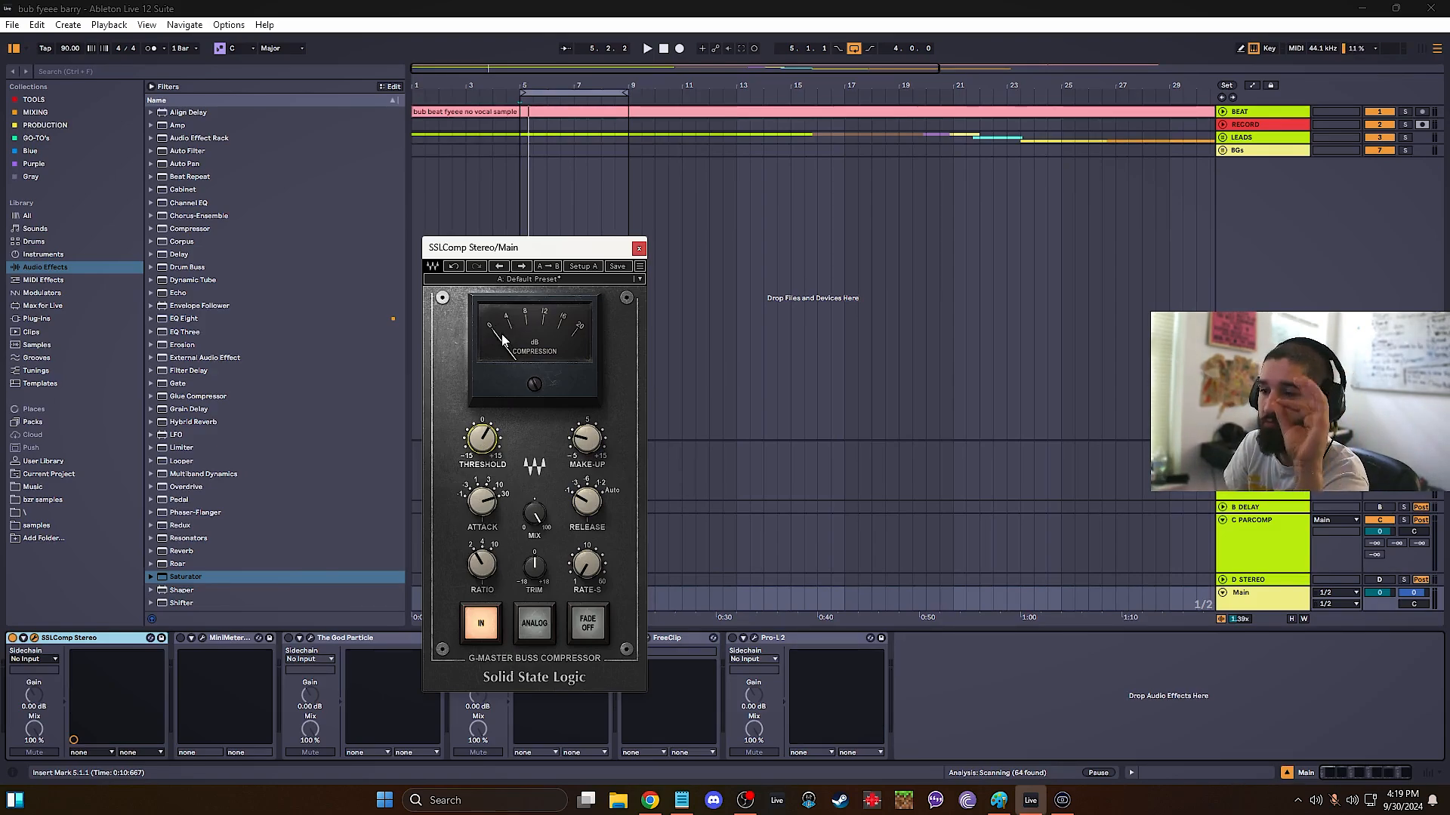
click(639, 248)
- Open and enable The God Particle on Main, compare playback with it bypassed, and leave it active
click(312, 649)
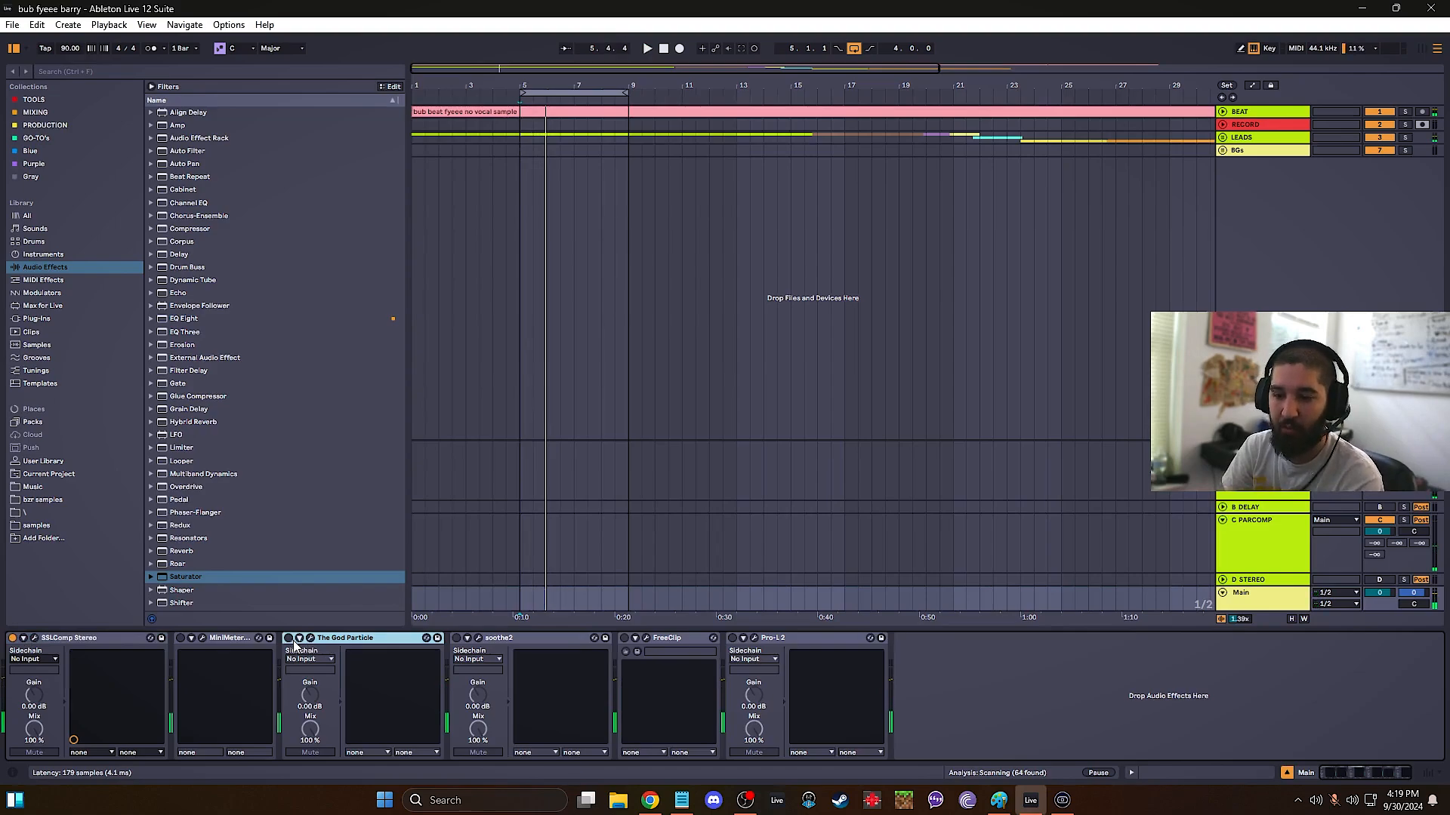
click(311, 638)
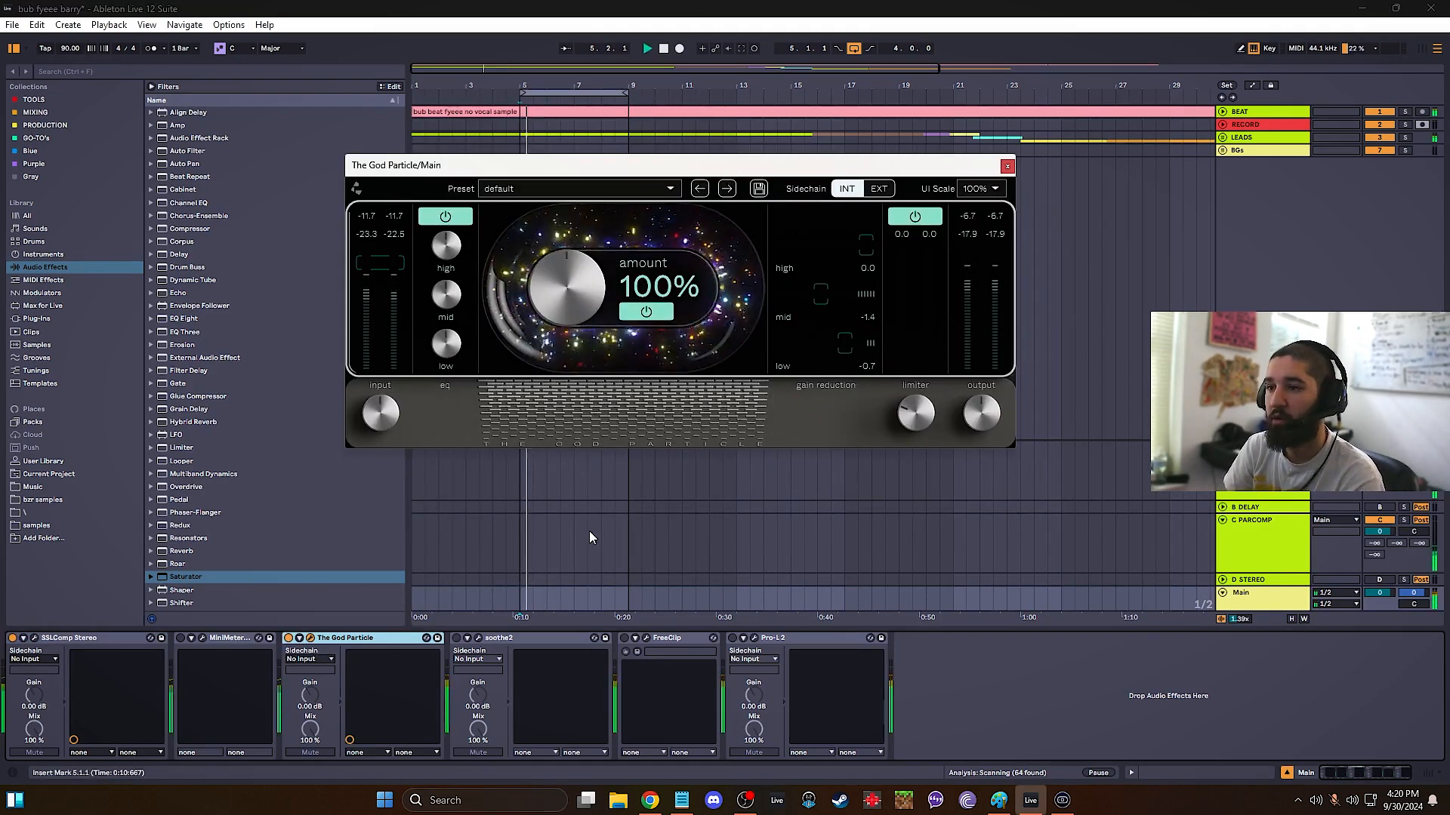
click(288, 638)
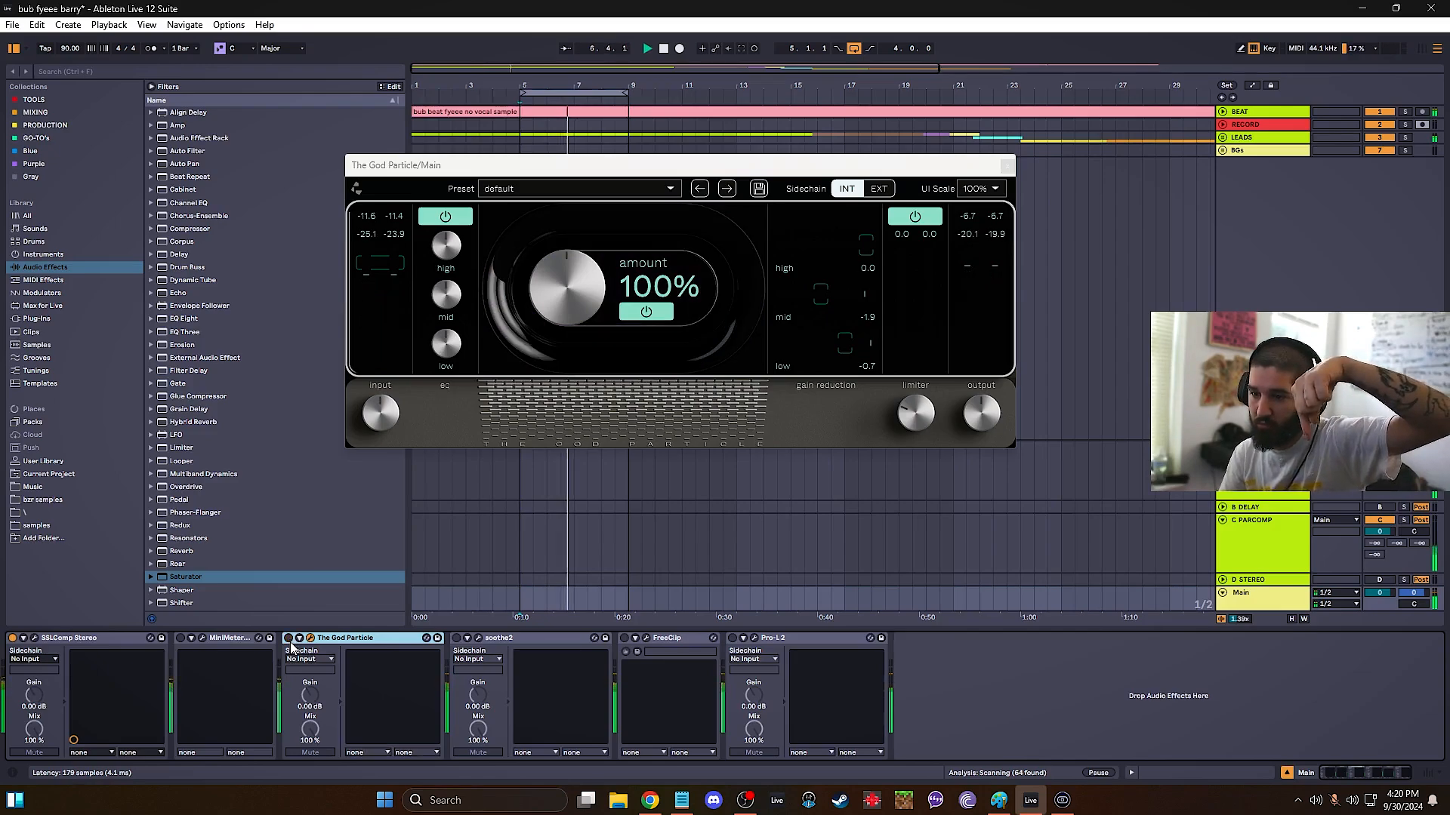
click(289, 639)
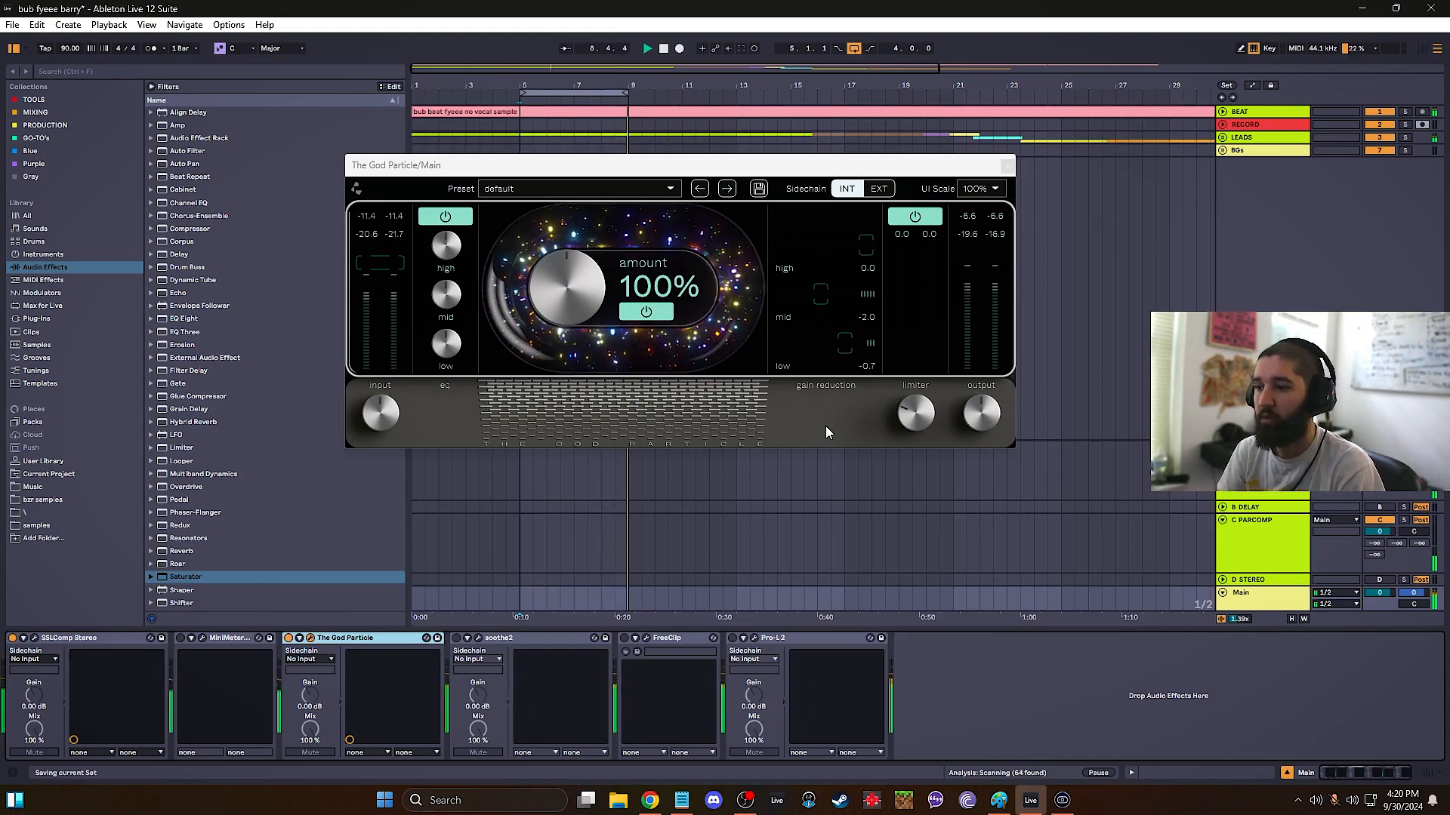
- Stop playback, reset The God Particle's input peak readings, and check its limiter setting
key(space)
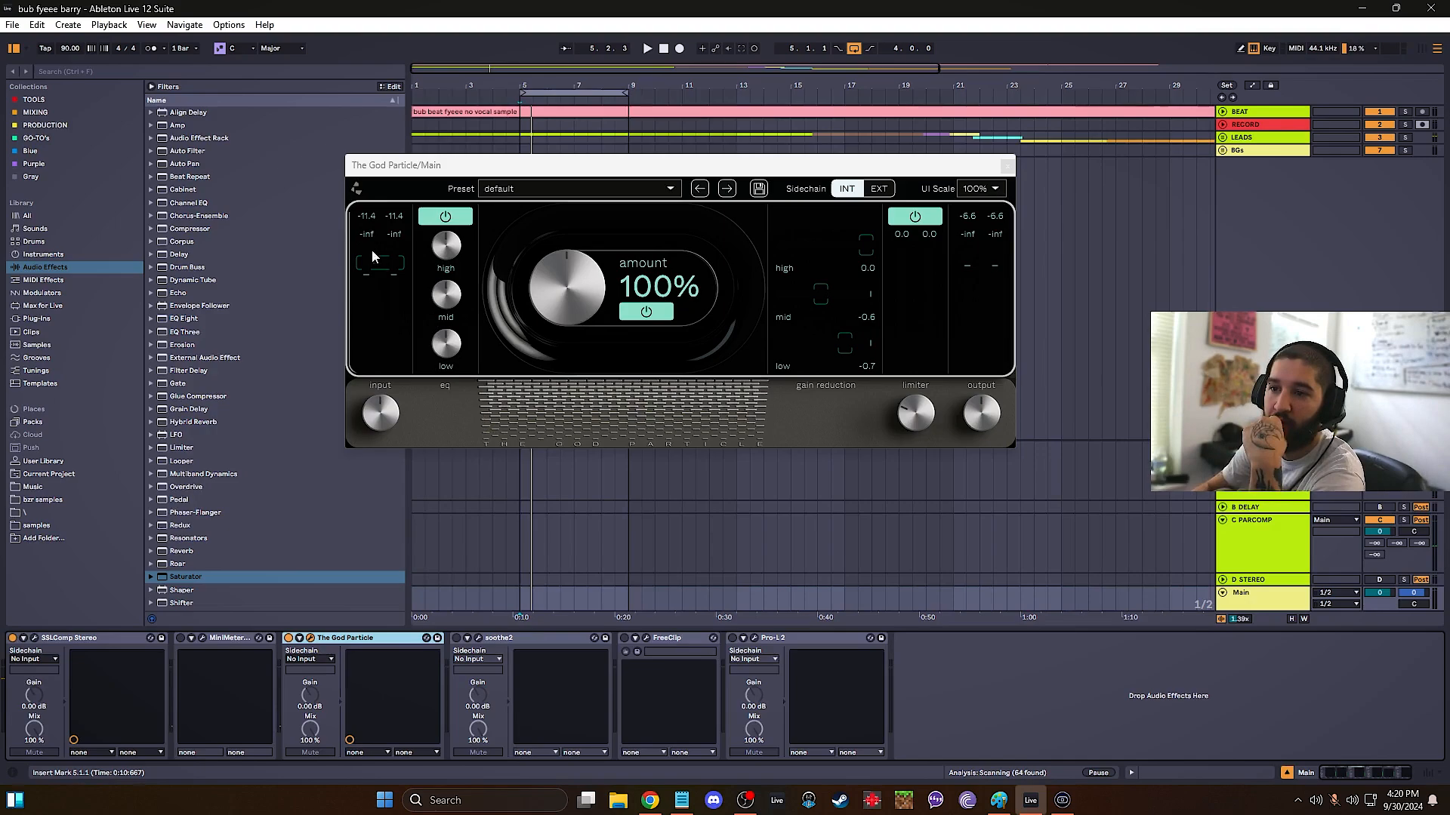
click(364, 229)
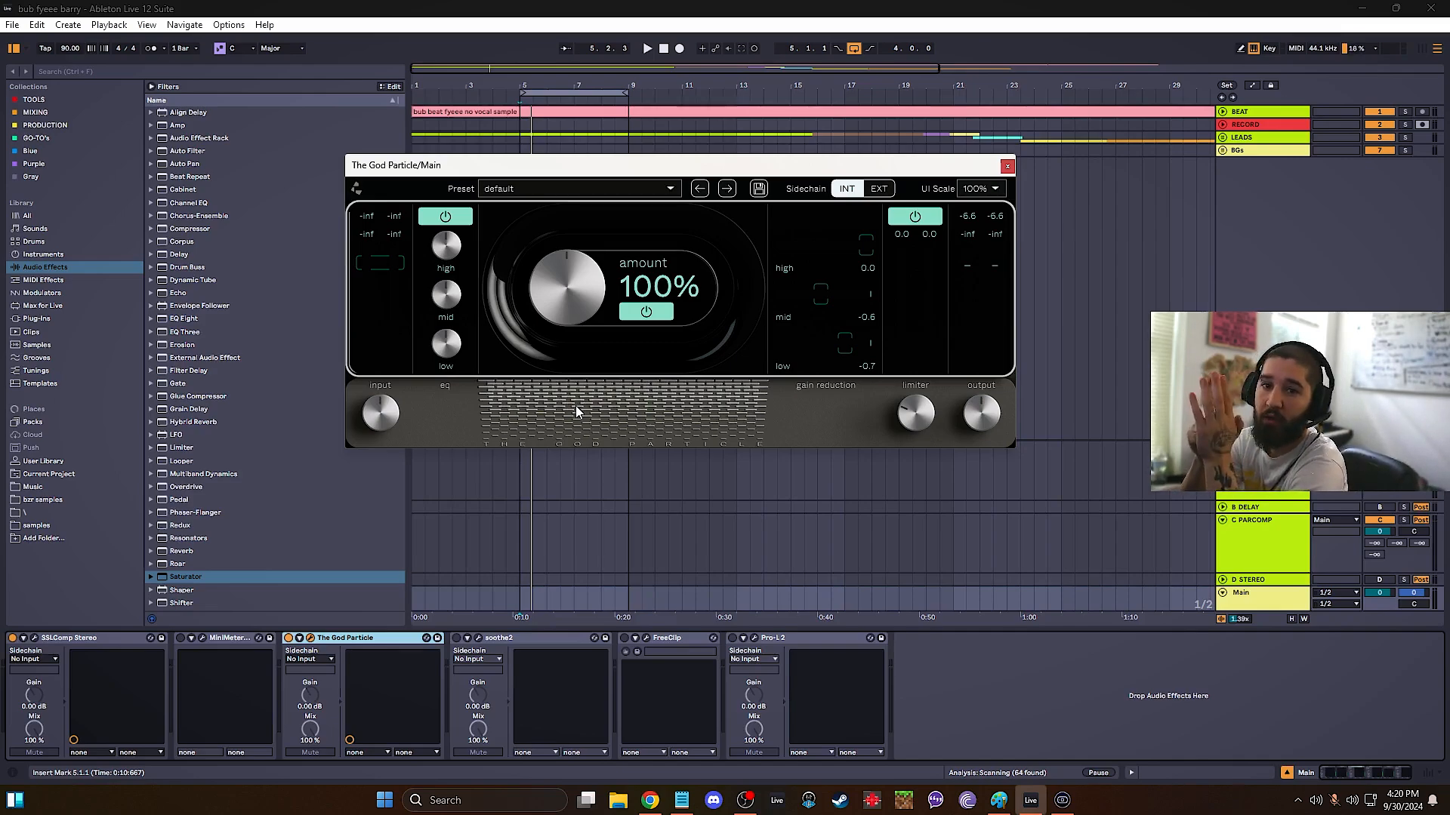
mouse_move(918, 413)
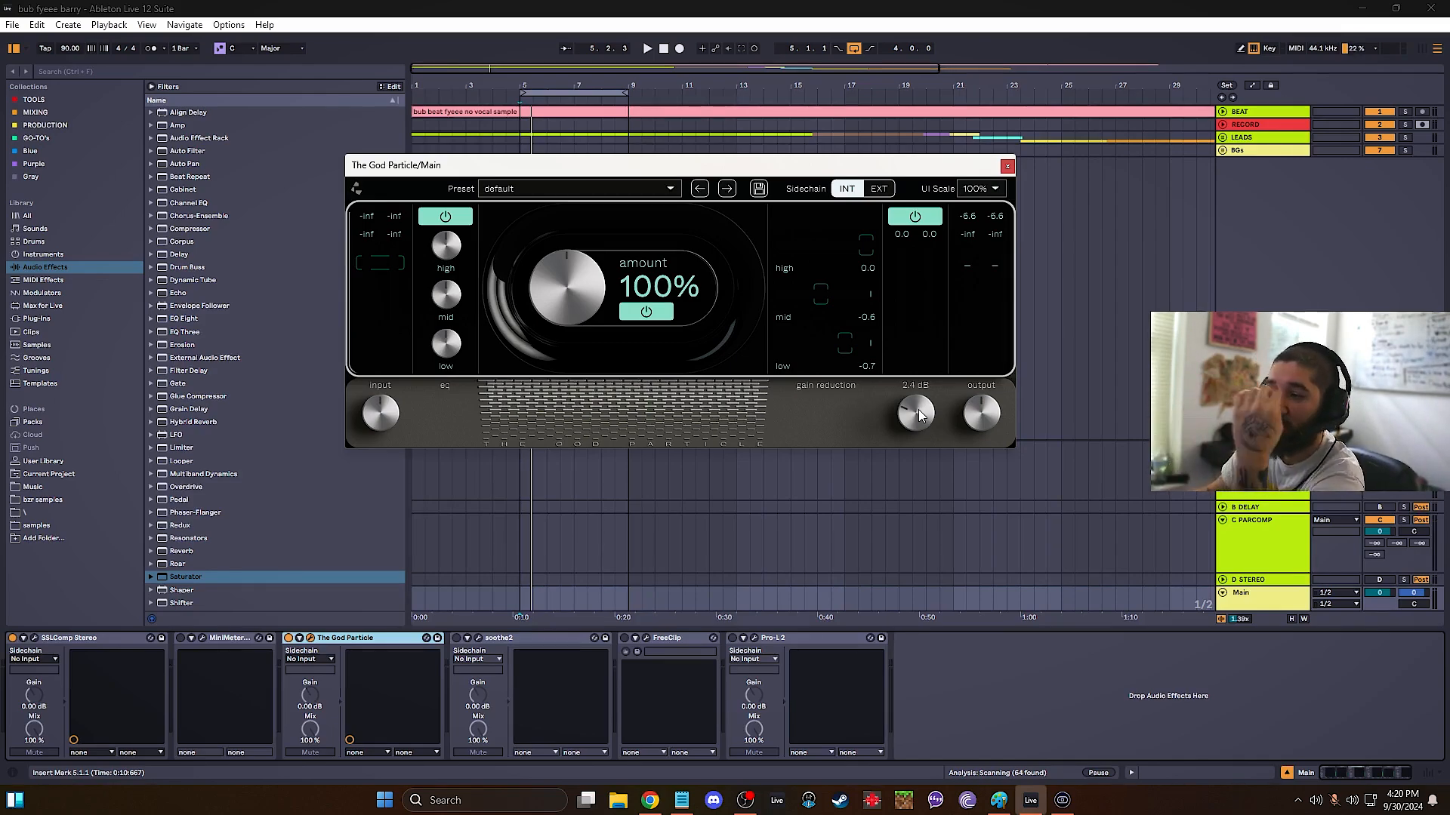
- Inspect the BEAT track's clip and return to the Main track's device chain
click(669, 112)
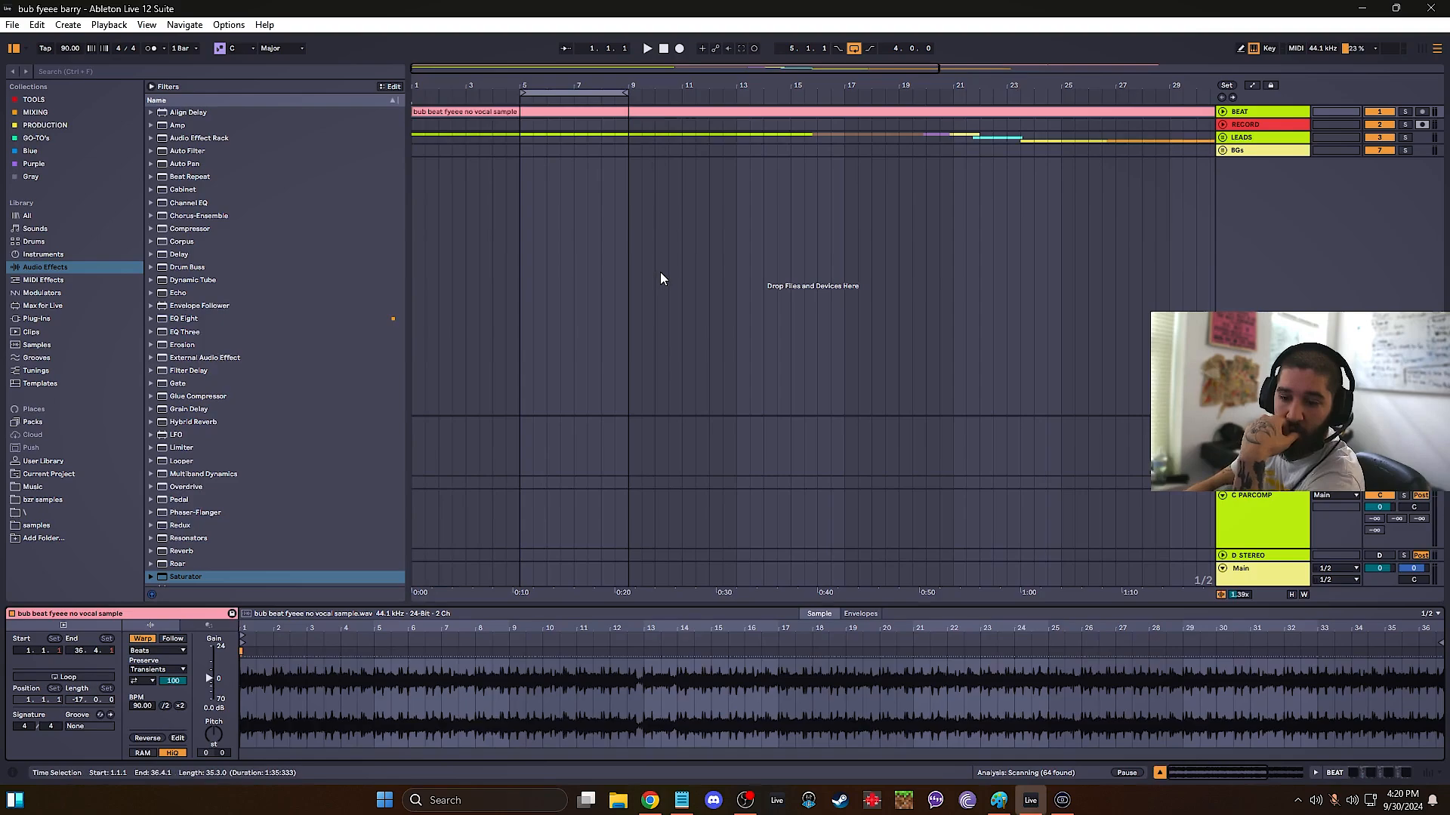
click(691, 293)
click(1258, 582)
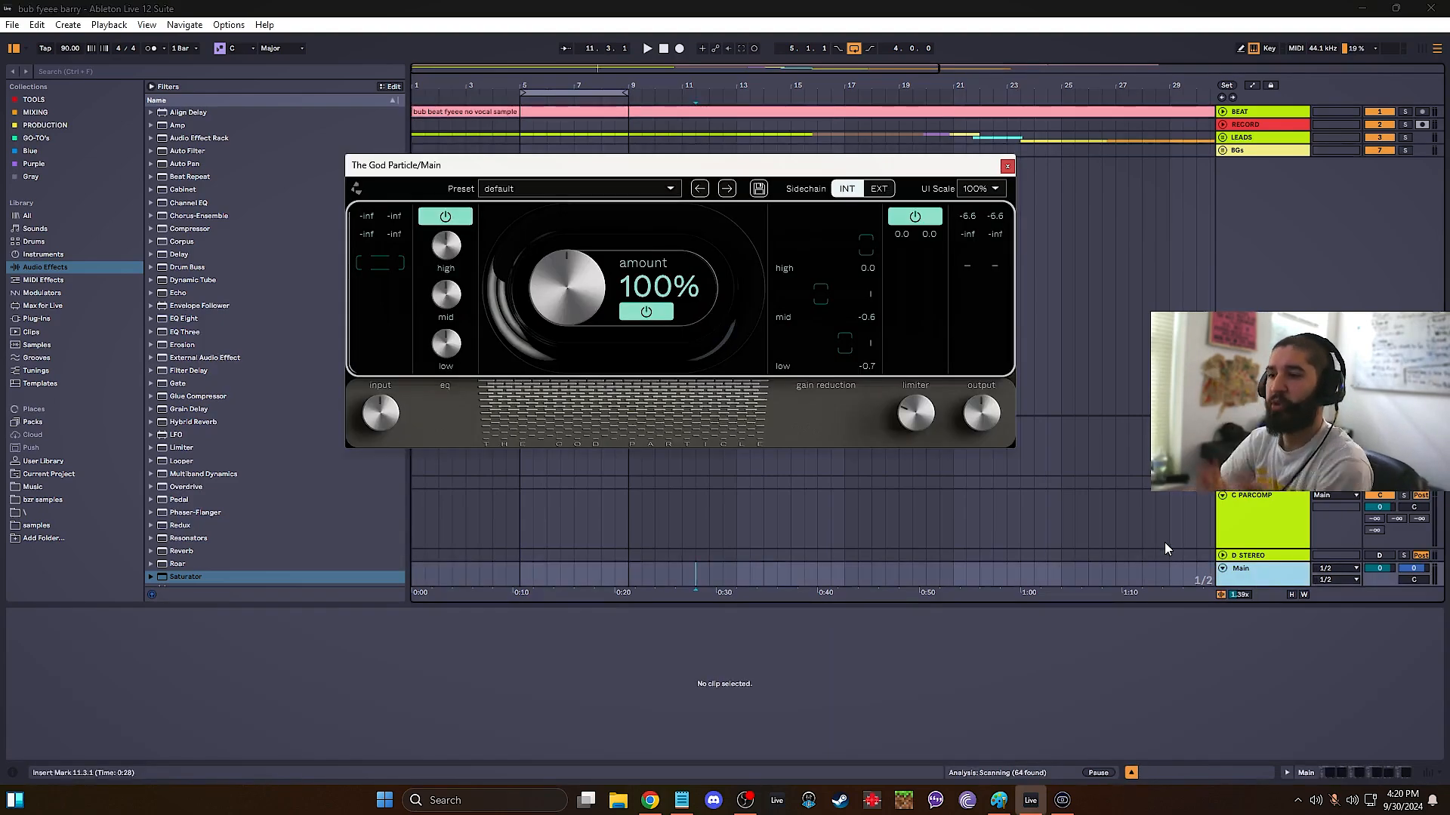
double_click(1289, 579)
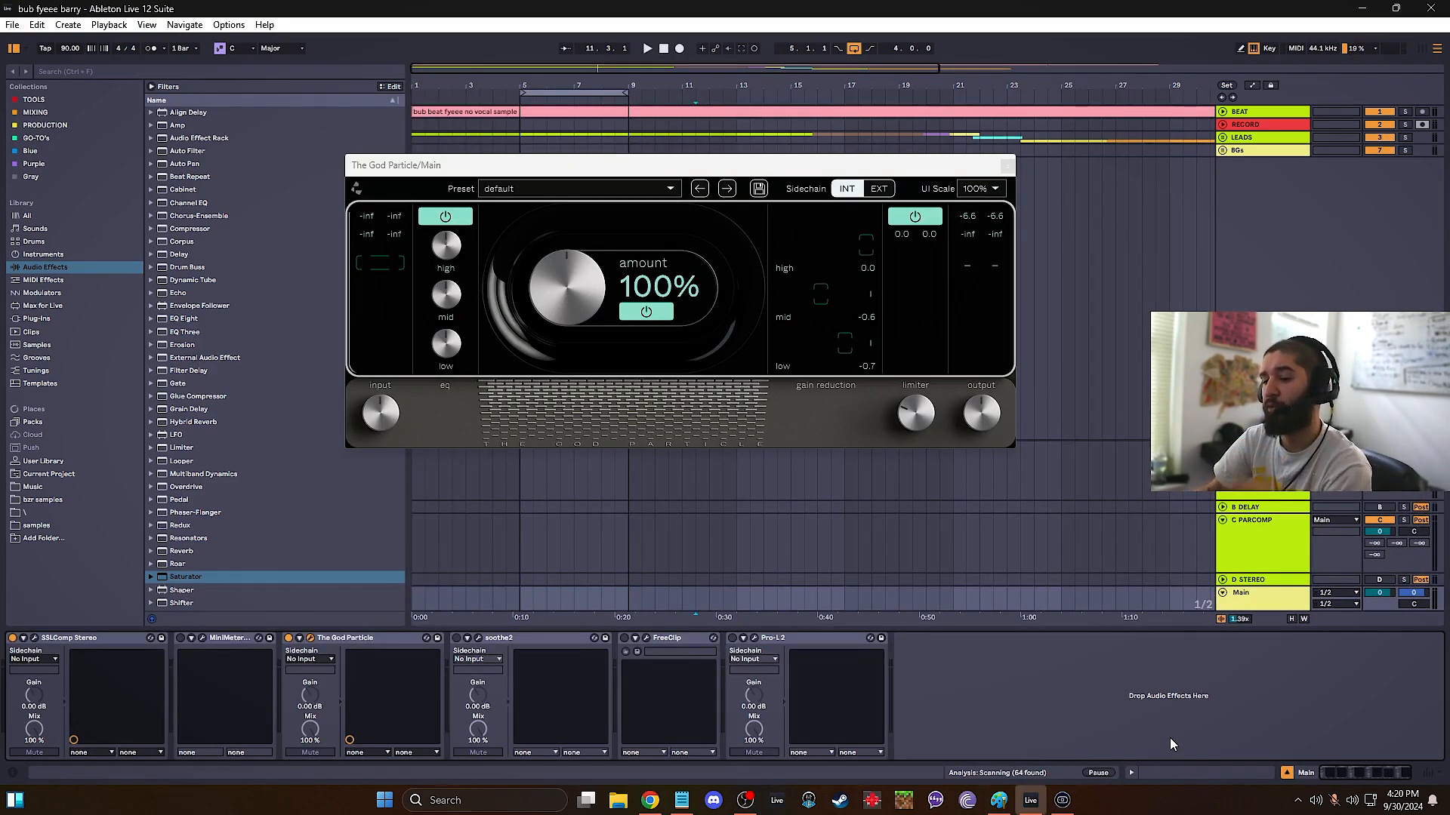
- Enable and open soothe2 on Main, and play the mix from bar 5 with its window moved upward
click(478, 638)
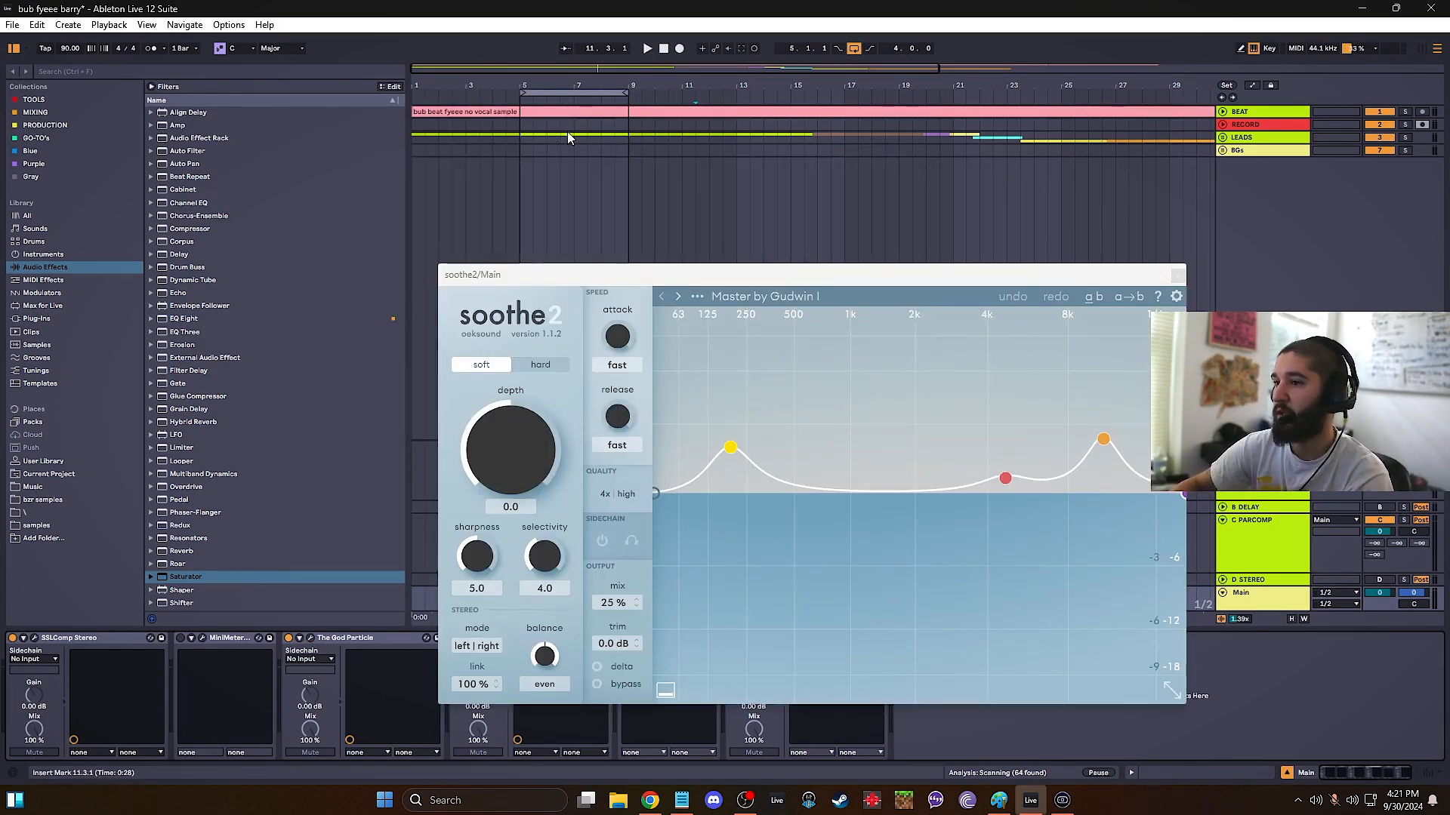
click(519, 150)
key(ctrl+s)
key(space)
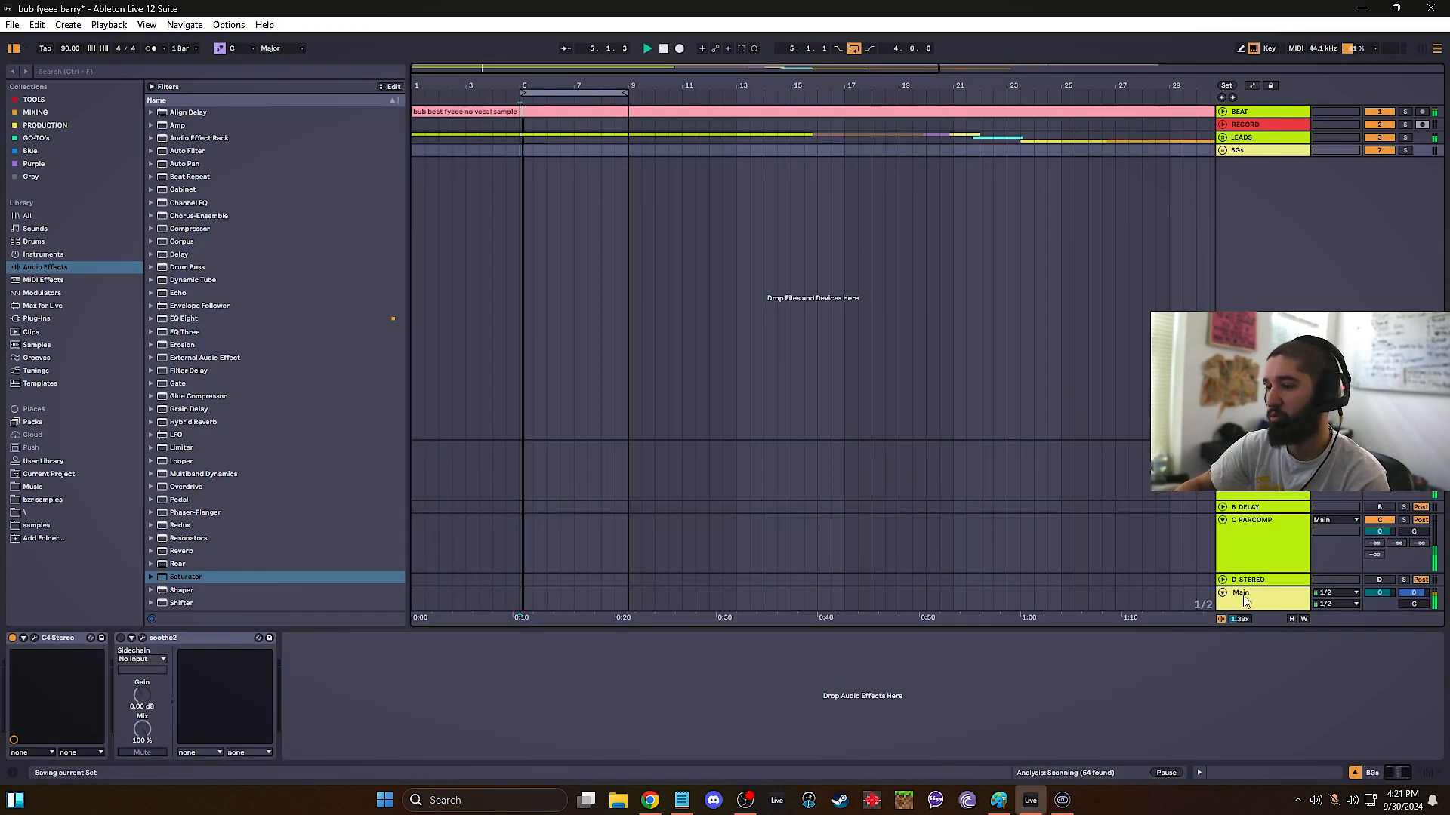
click(1258, 597)
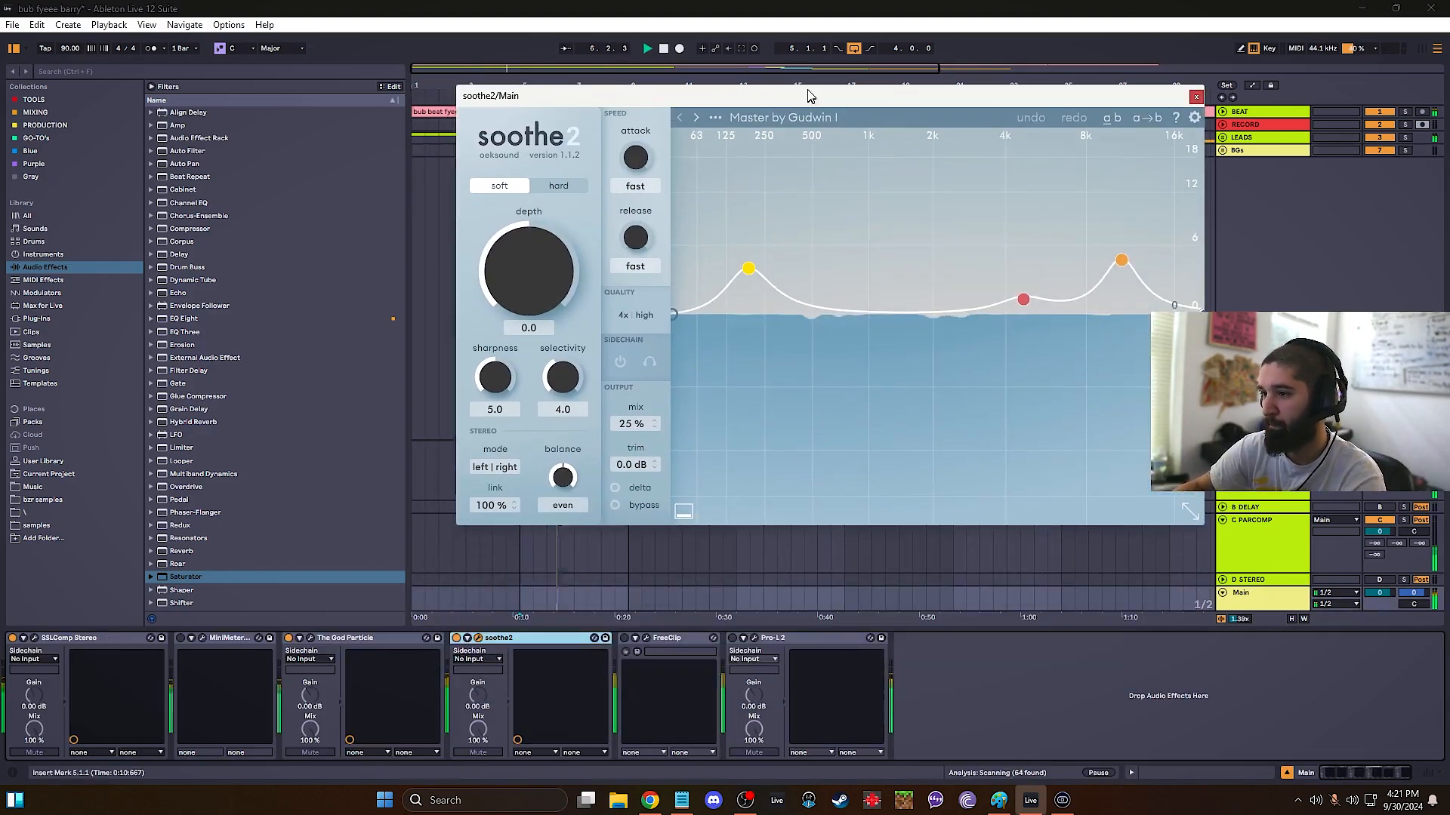
drag(807, 90, 806, 87)
- Listen to soothe2's delta signal, switch delta off again, save the set, and stop playback
click(631, 486)
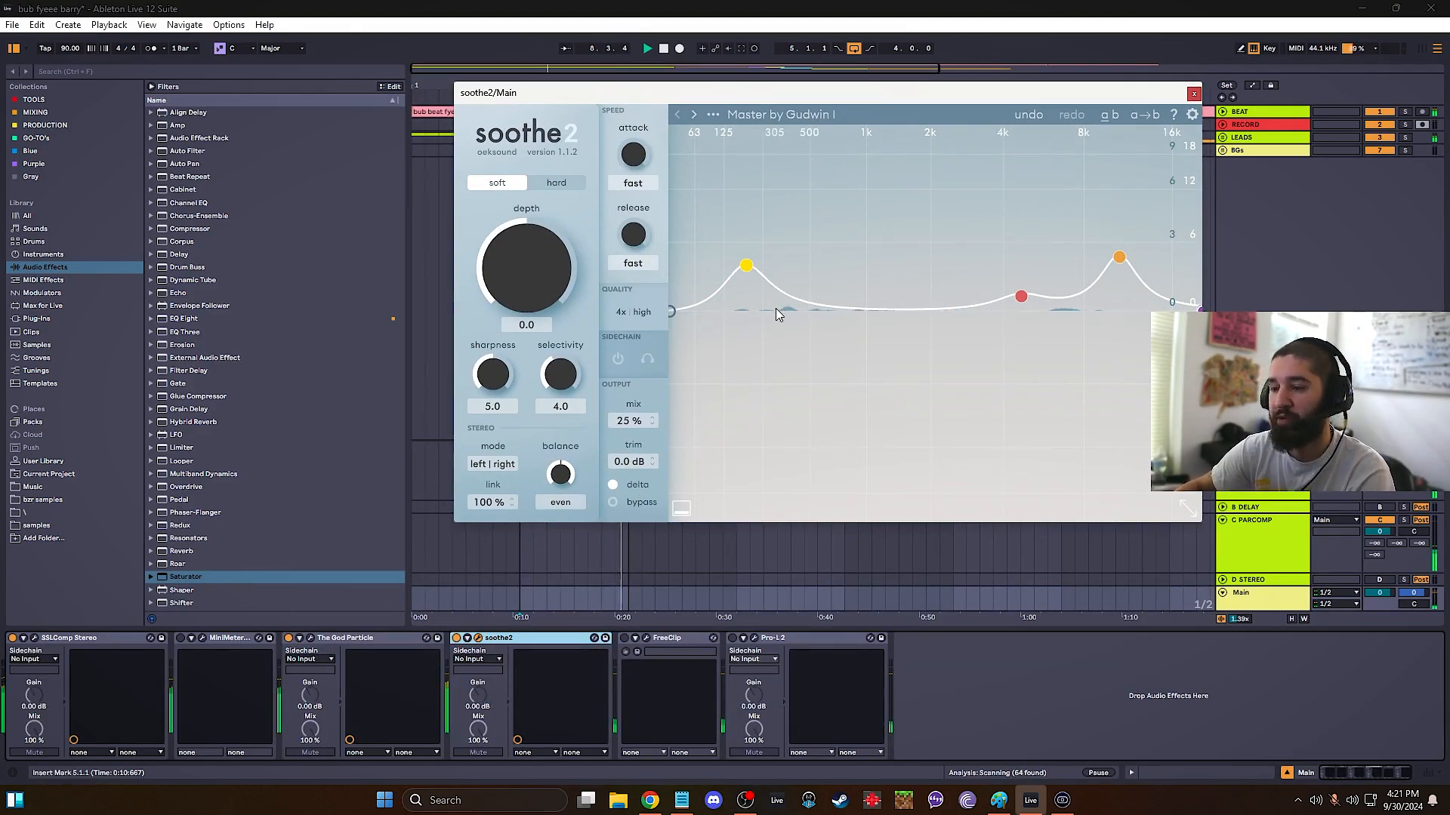
click(613, 483)
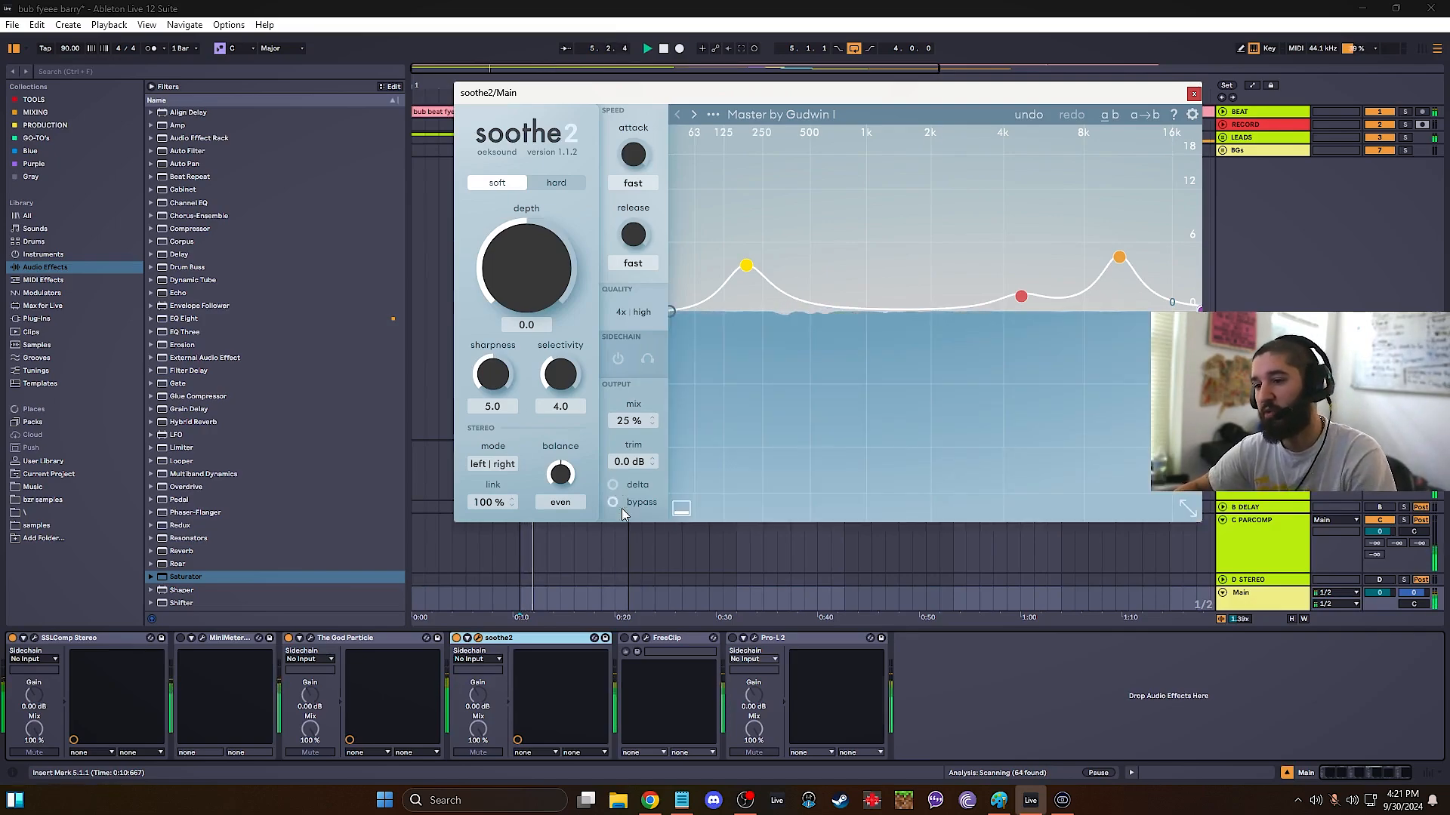
key(ctrl+s)
key(space)
- Open FreeClip on the Main track and compare playback with the clipper active and bypassed
click(632, 641)
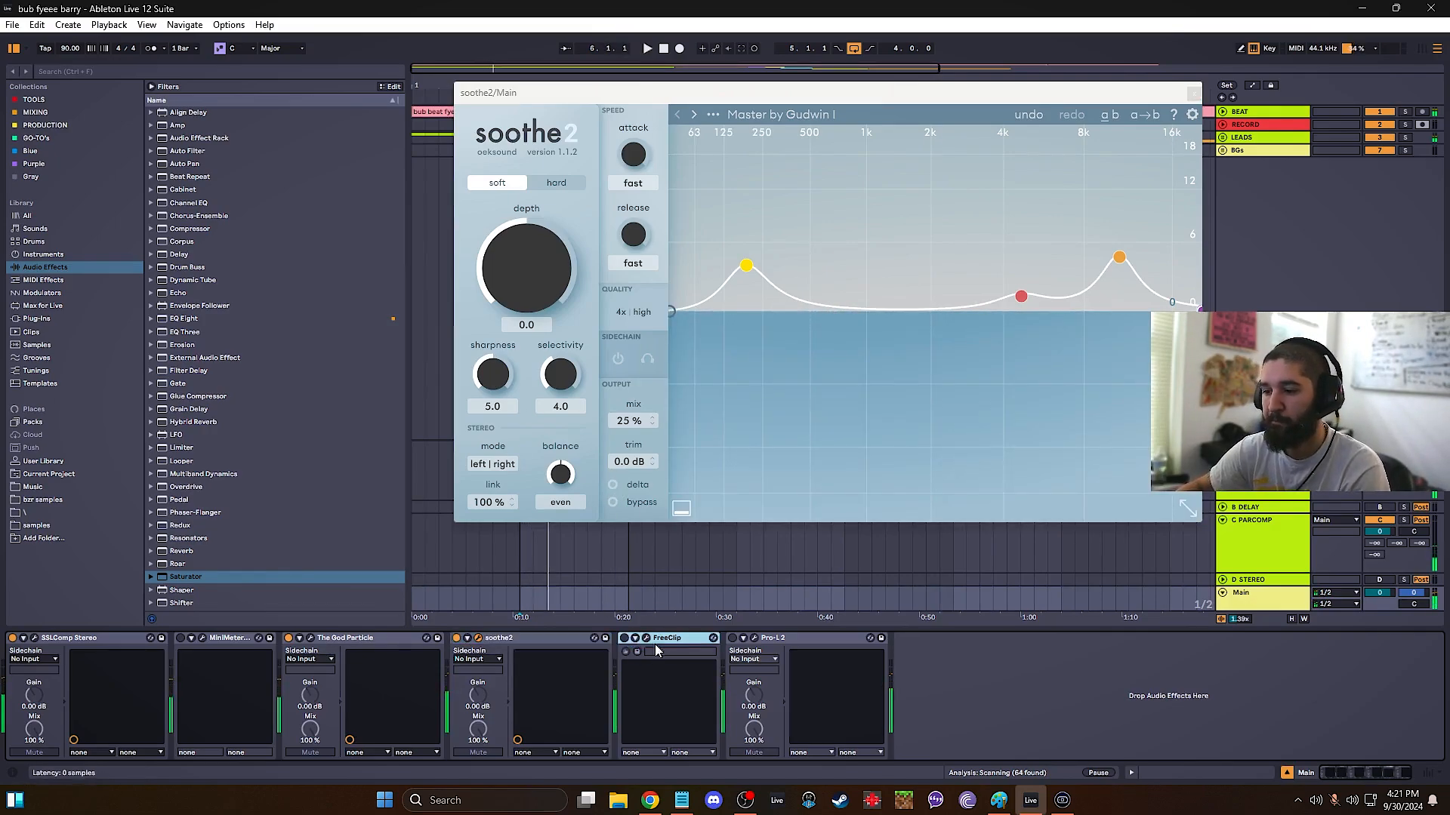
key(space)
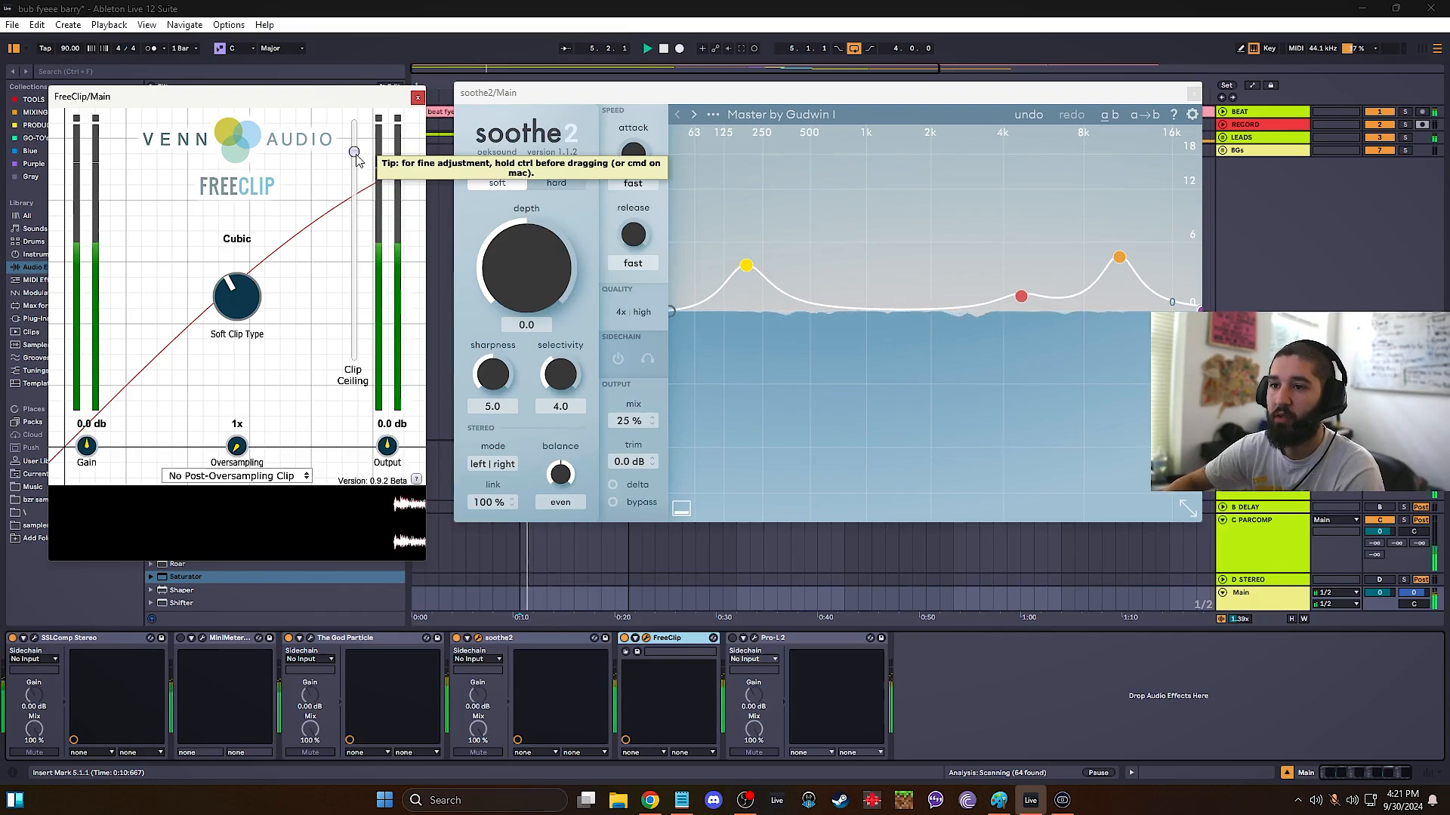
click(625, 639)
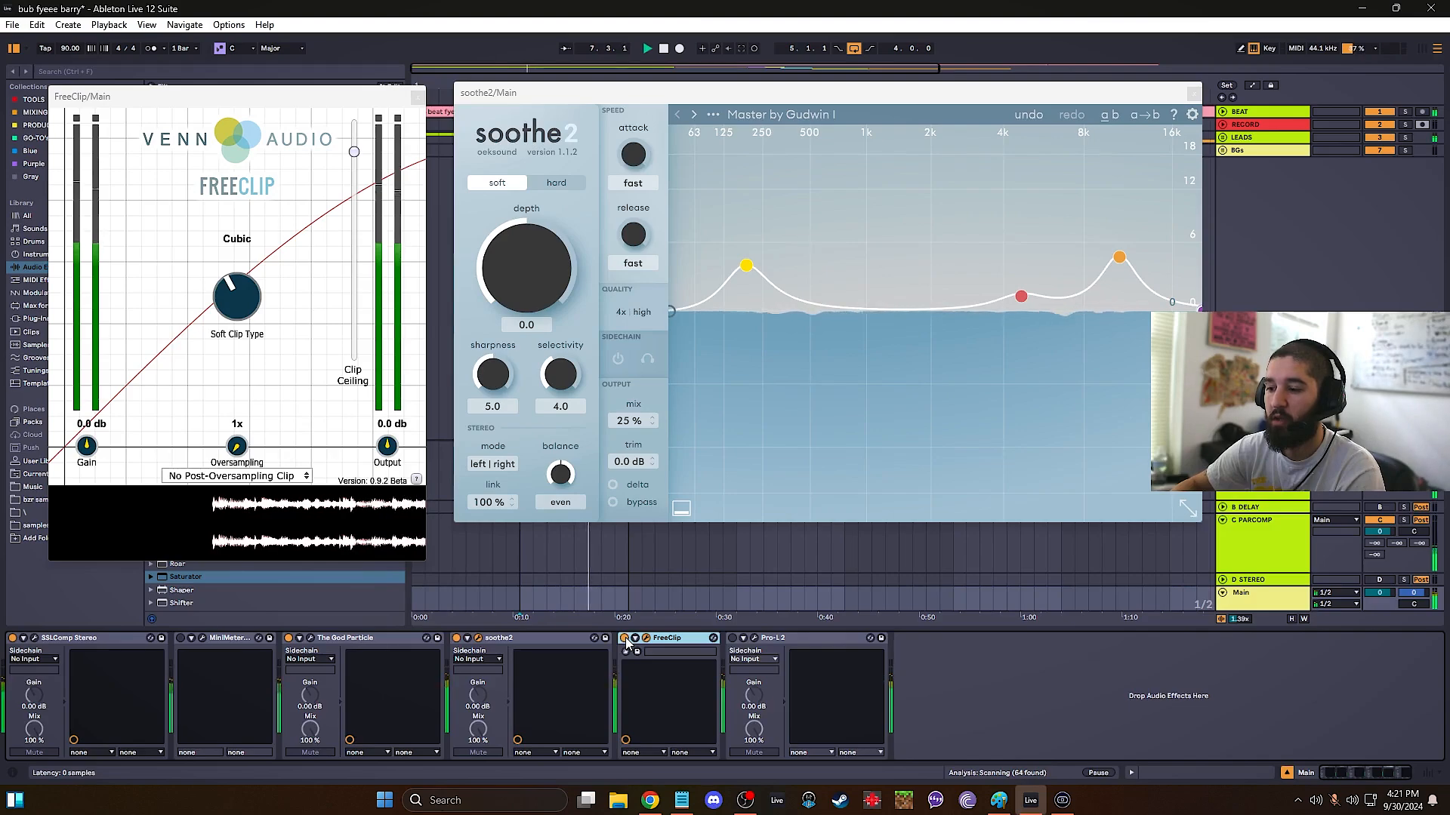
- Open the Pro-L 2 limiter on the Main track and restart playback from bar 5
click(733, 640)
key(space)
click(754, 638)
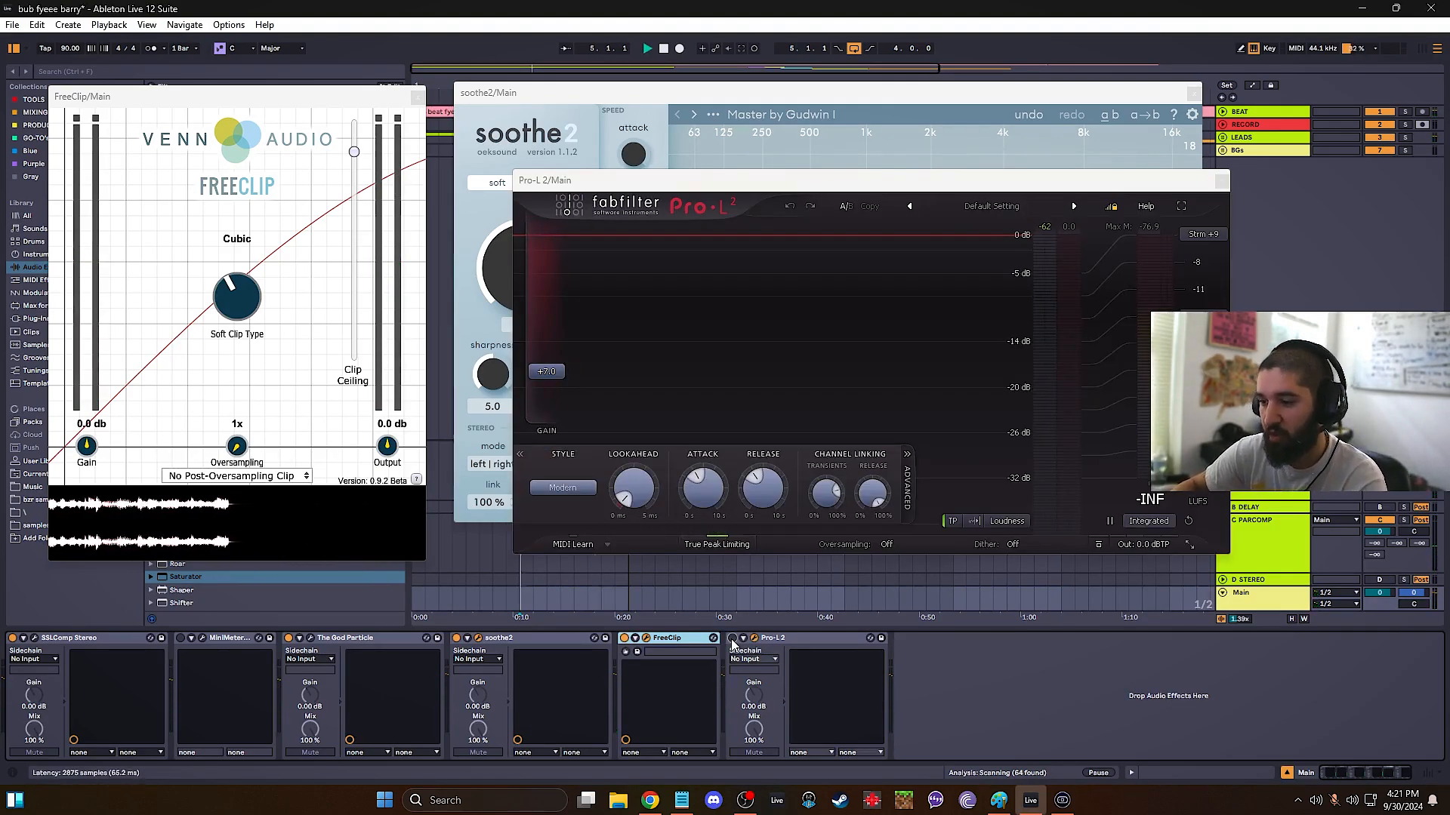
- Play the mix while setting Pro-L 2's gain to about +5.1 dB and the Main track volume to -7 dB
key(space)
mouse_move(546, 370)
mouse_down()
mouse_move(551, 419)
mouse_move(568, 382)
mouse_up()
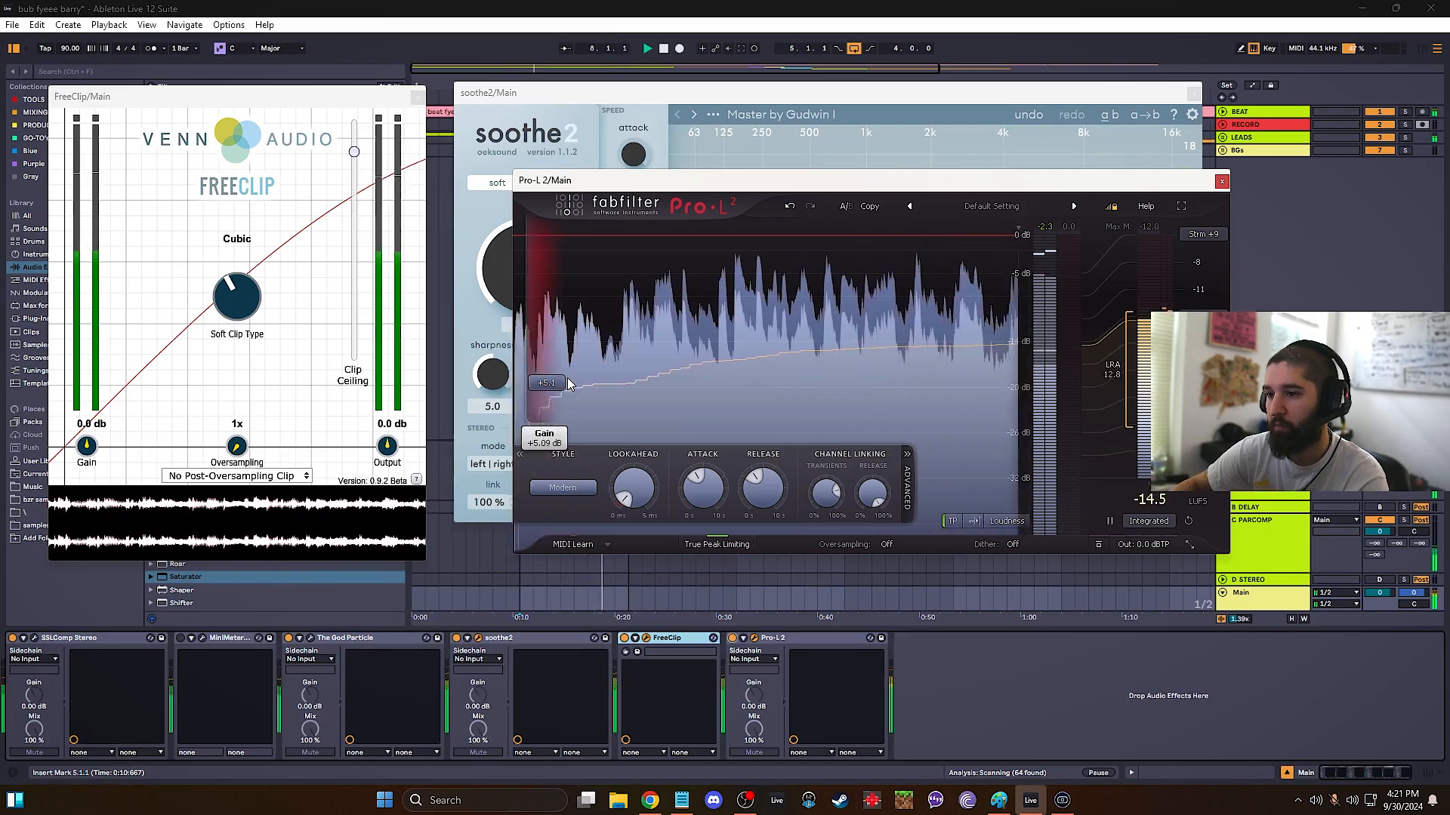
click(1380, 594)
text(-7)
key(Return)
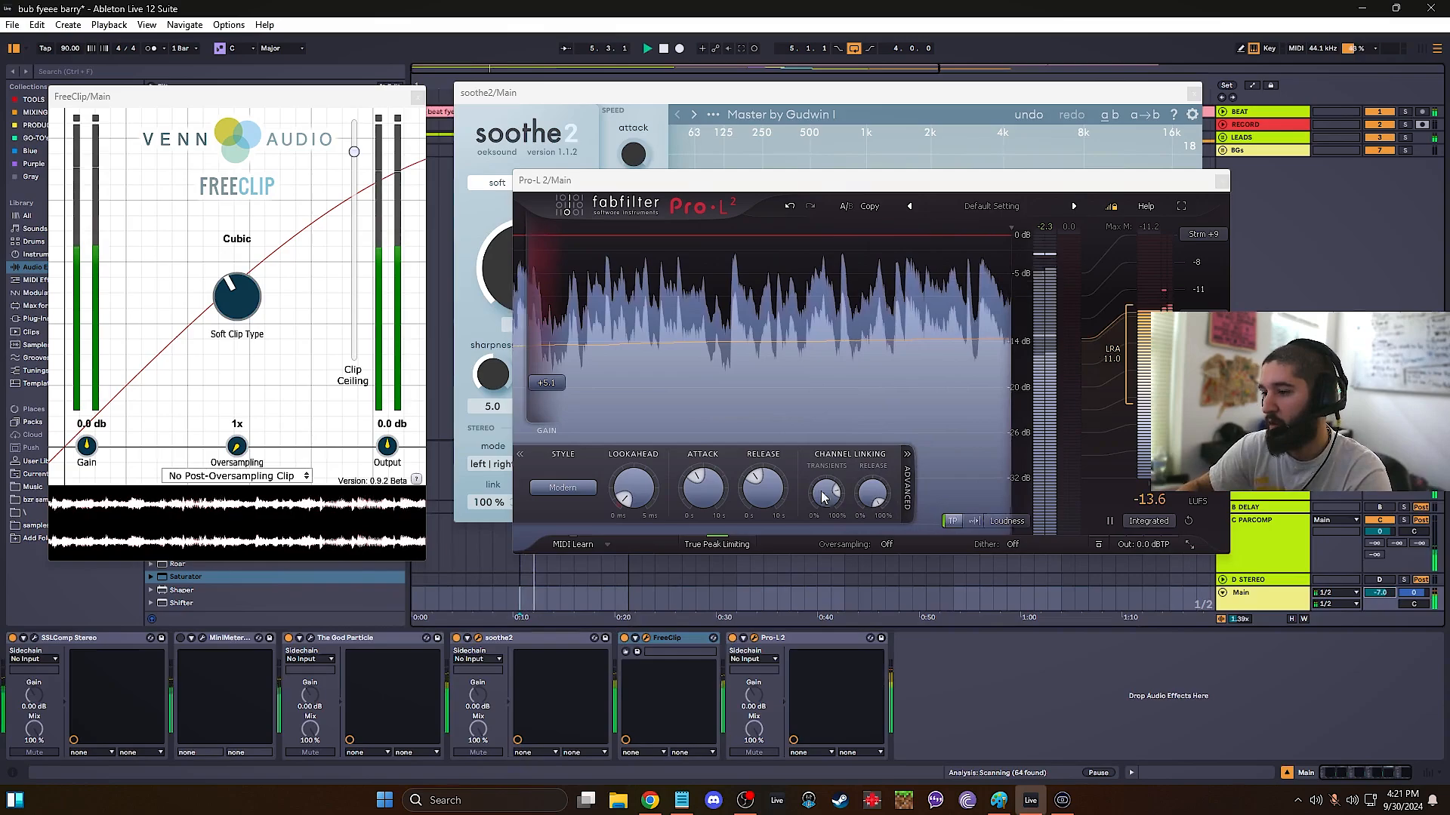
key(space)
- Try Pro-L 2 gains of about +7 and +8 dB against playback, settle on about +7.5 dB, and save the set
drag(560, 385, 561, 371)
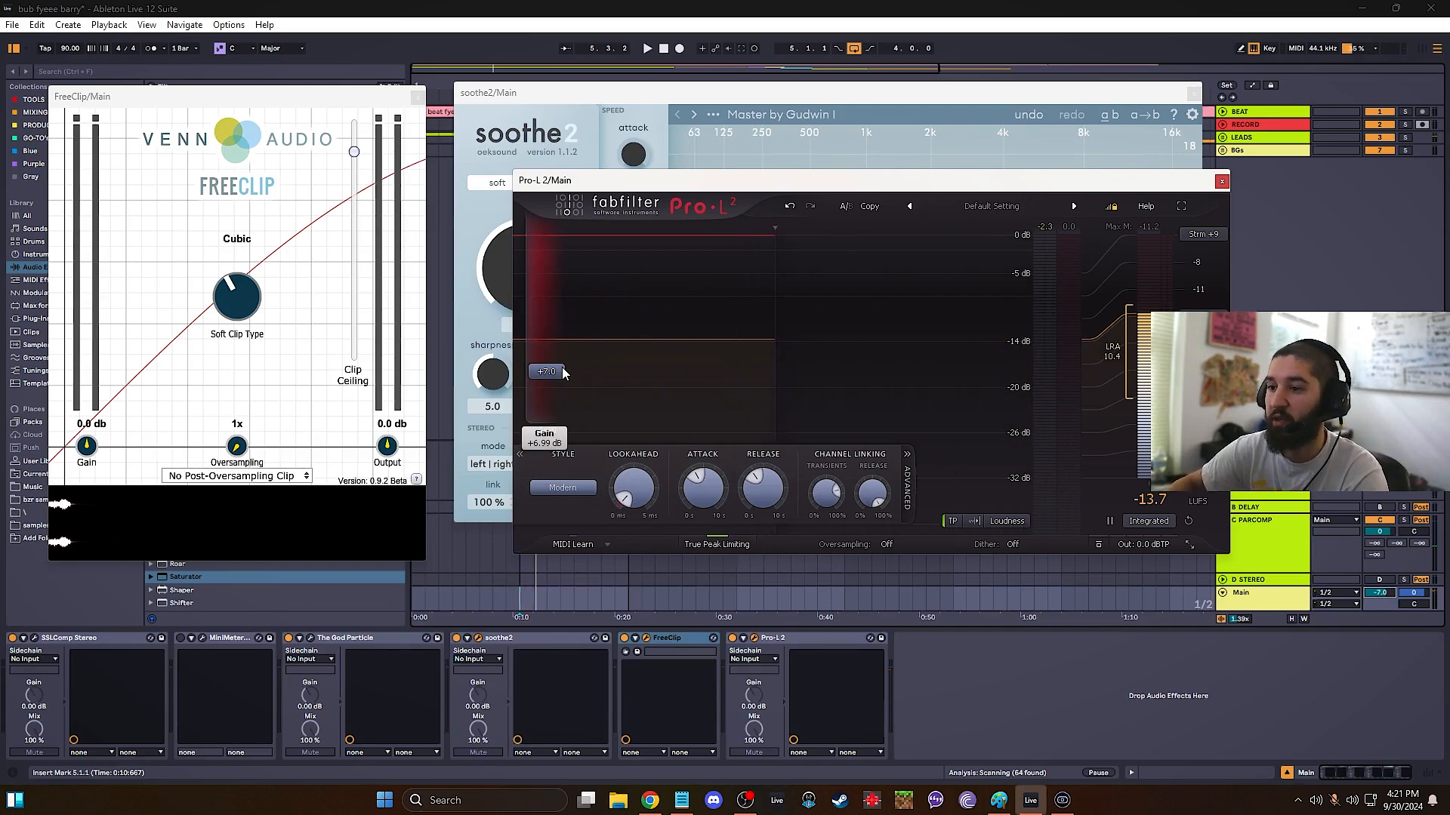
key(space)
drag(561, 370, 568, 359)
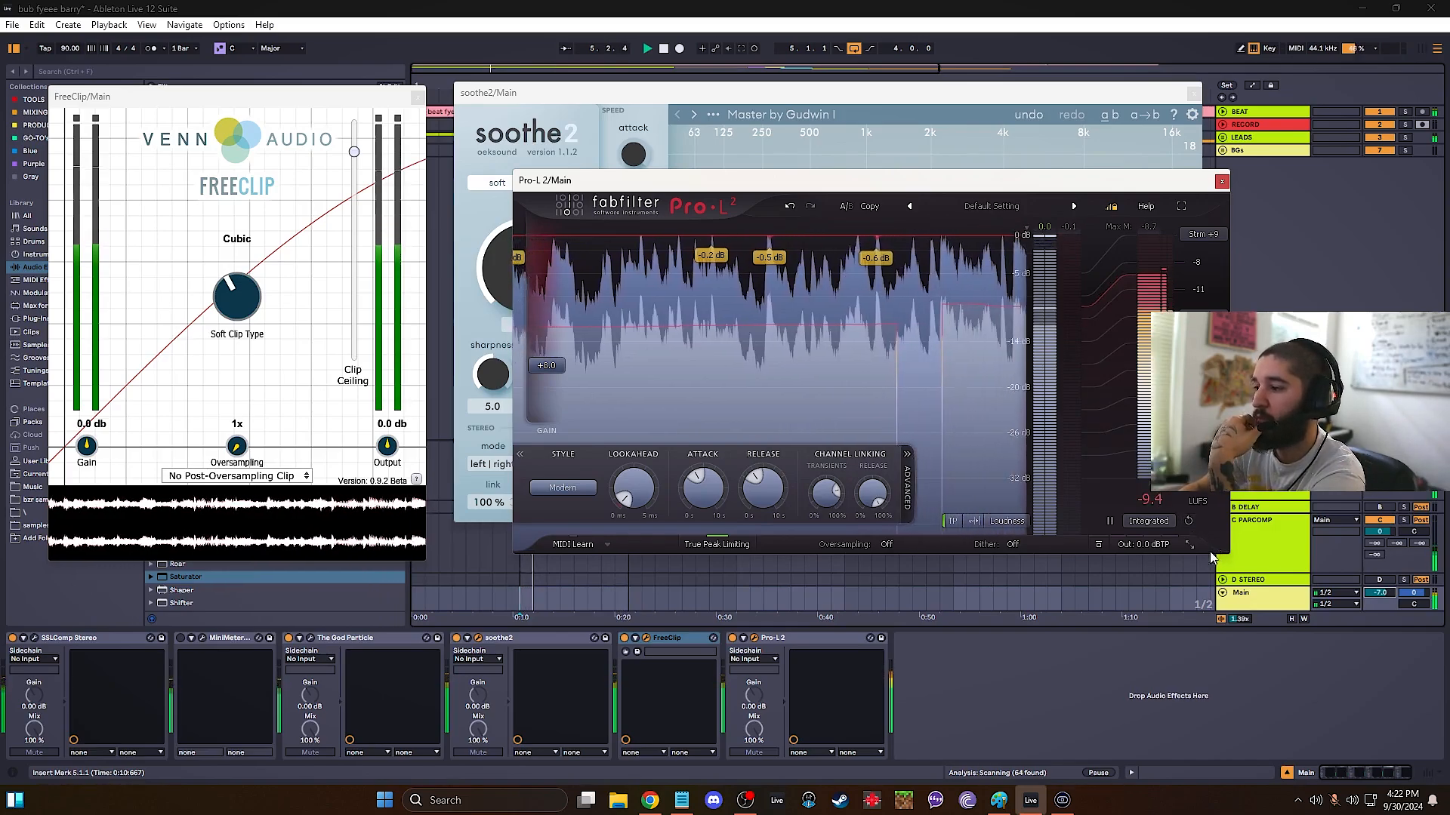
mouse_move(555, 373)
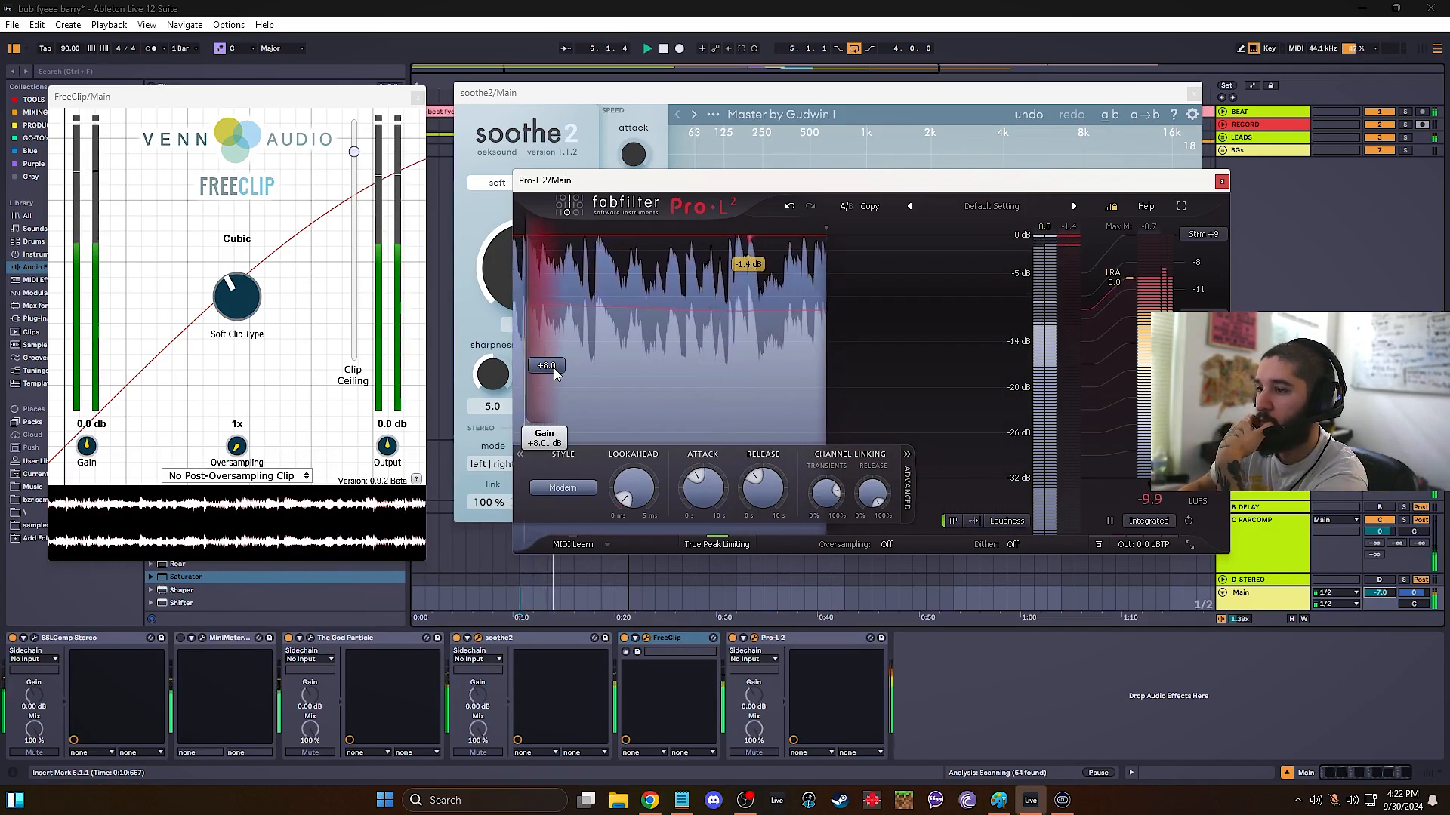
drag(555, 373, 556, 377)
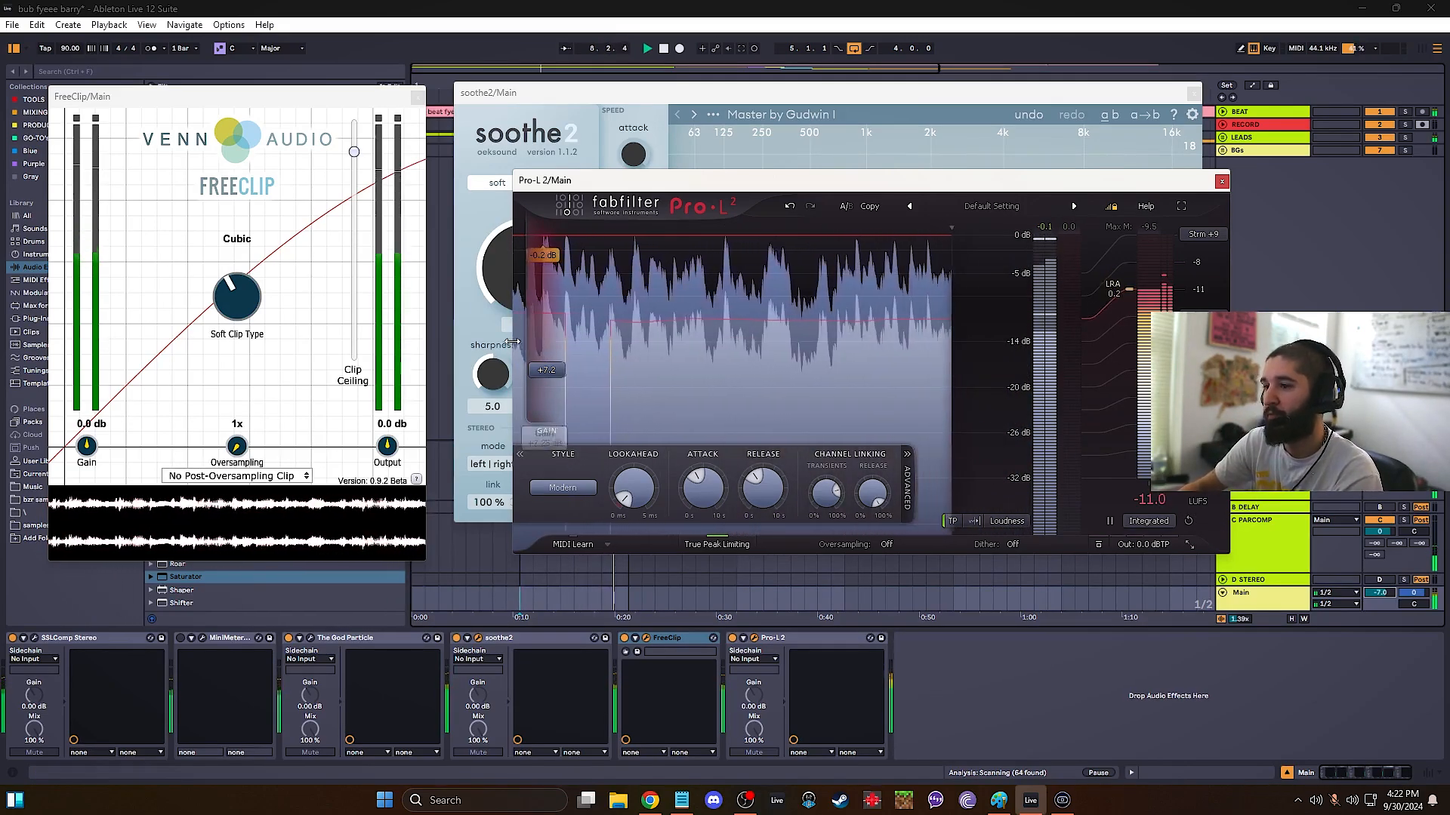
drag(552, 372, 555, 370)
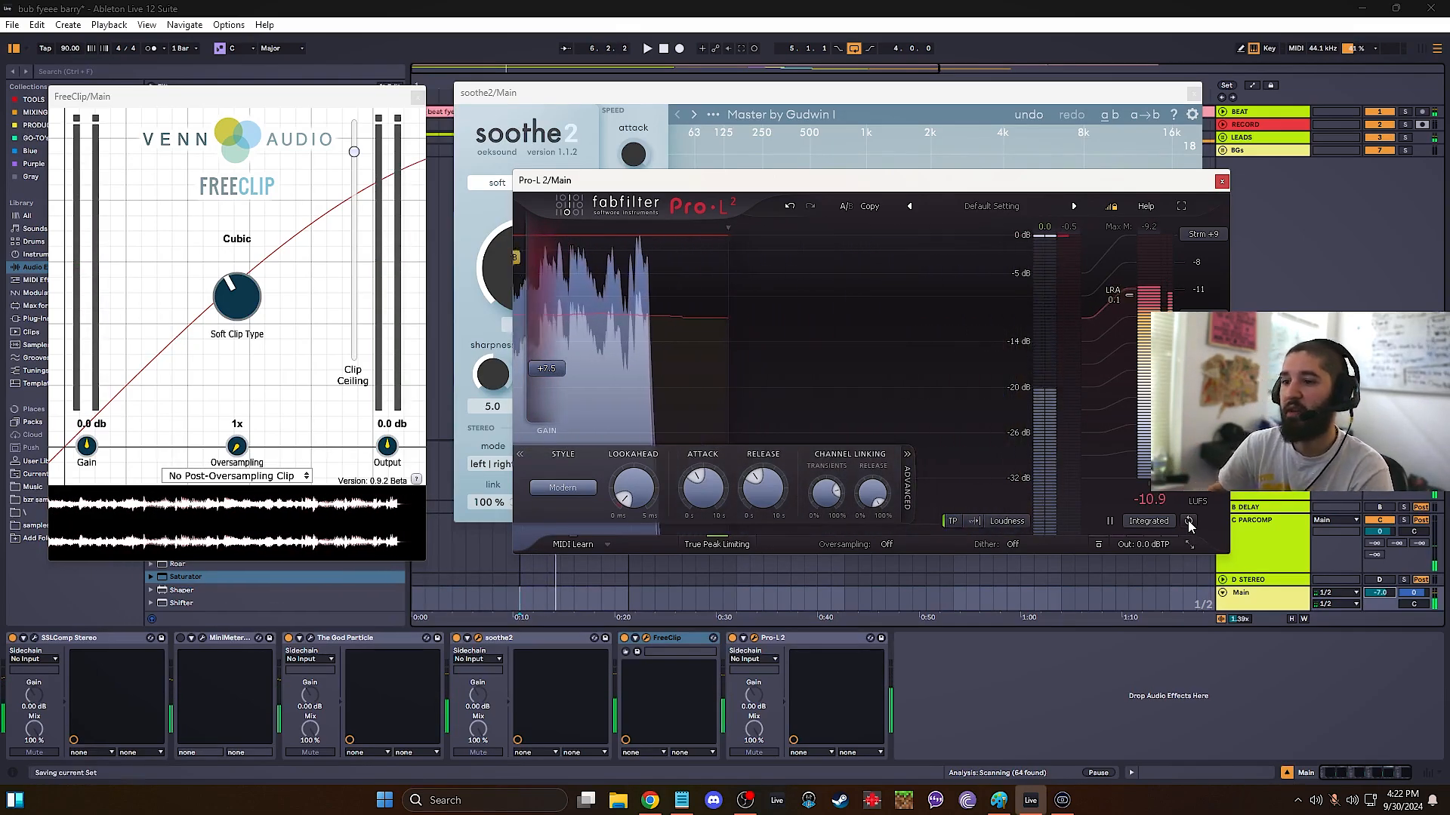
key(ctrl+s)
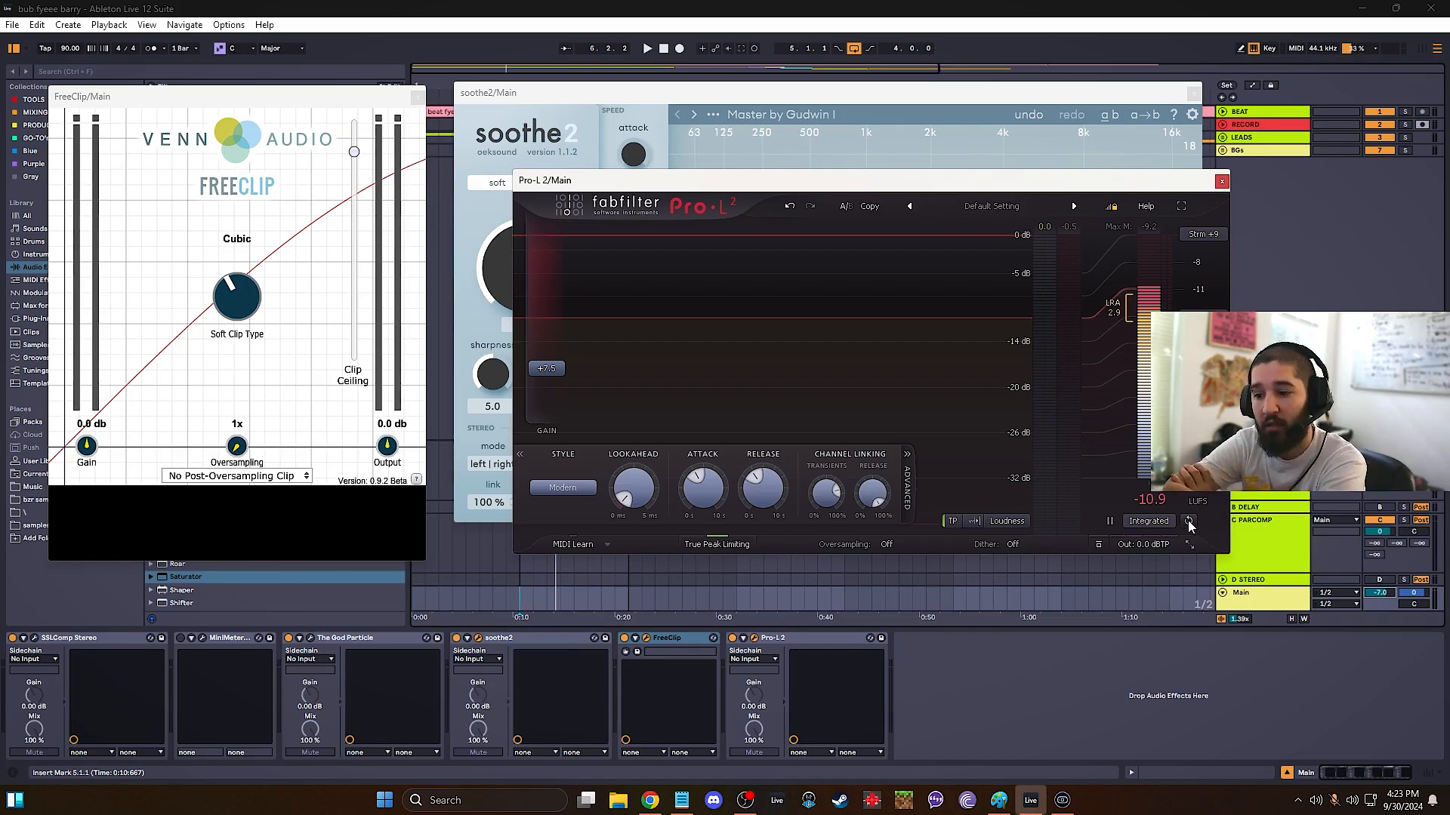
click(514, 641)
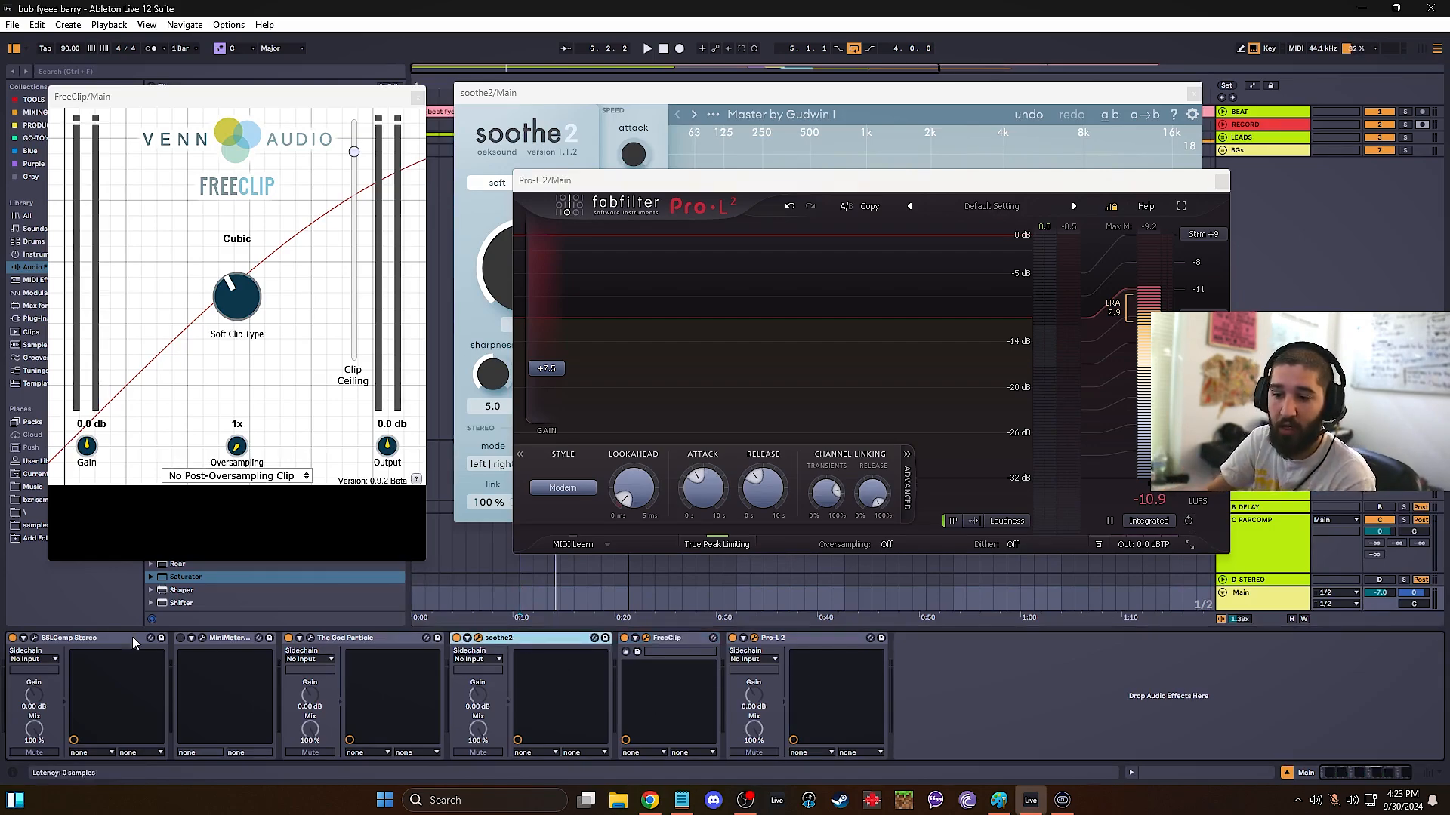
shift+click(98, 636)
click(996, 695)
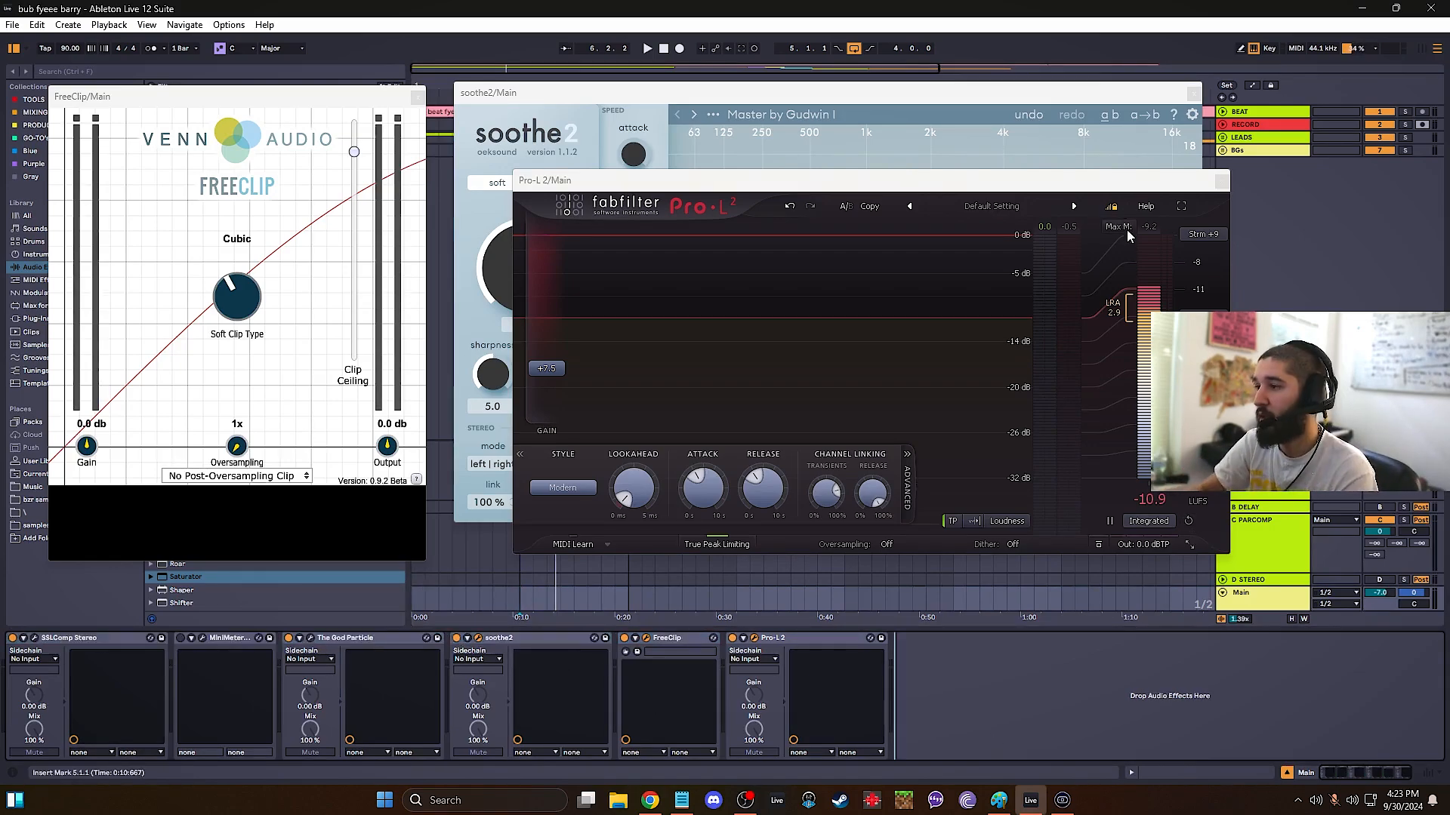
- Close the Pro-L 2, soothe2 and FreeClip windows and return the playback position to the start of the song
click(1222, 182)
click(1193, 92)
click(417, 97)
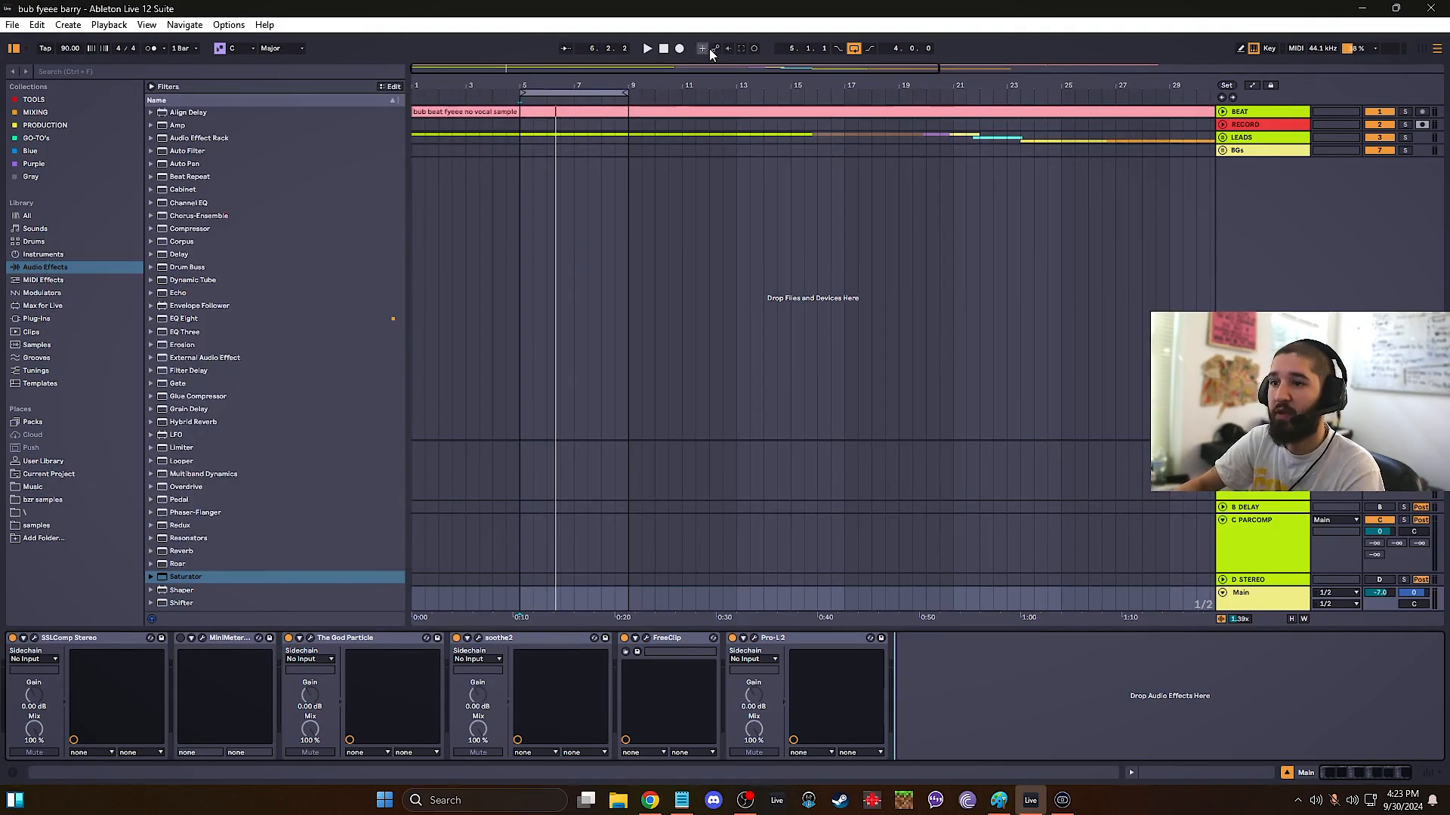
click(665, 50)
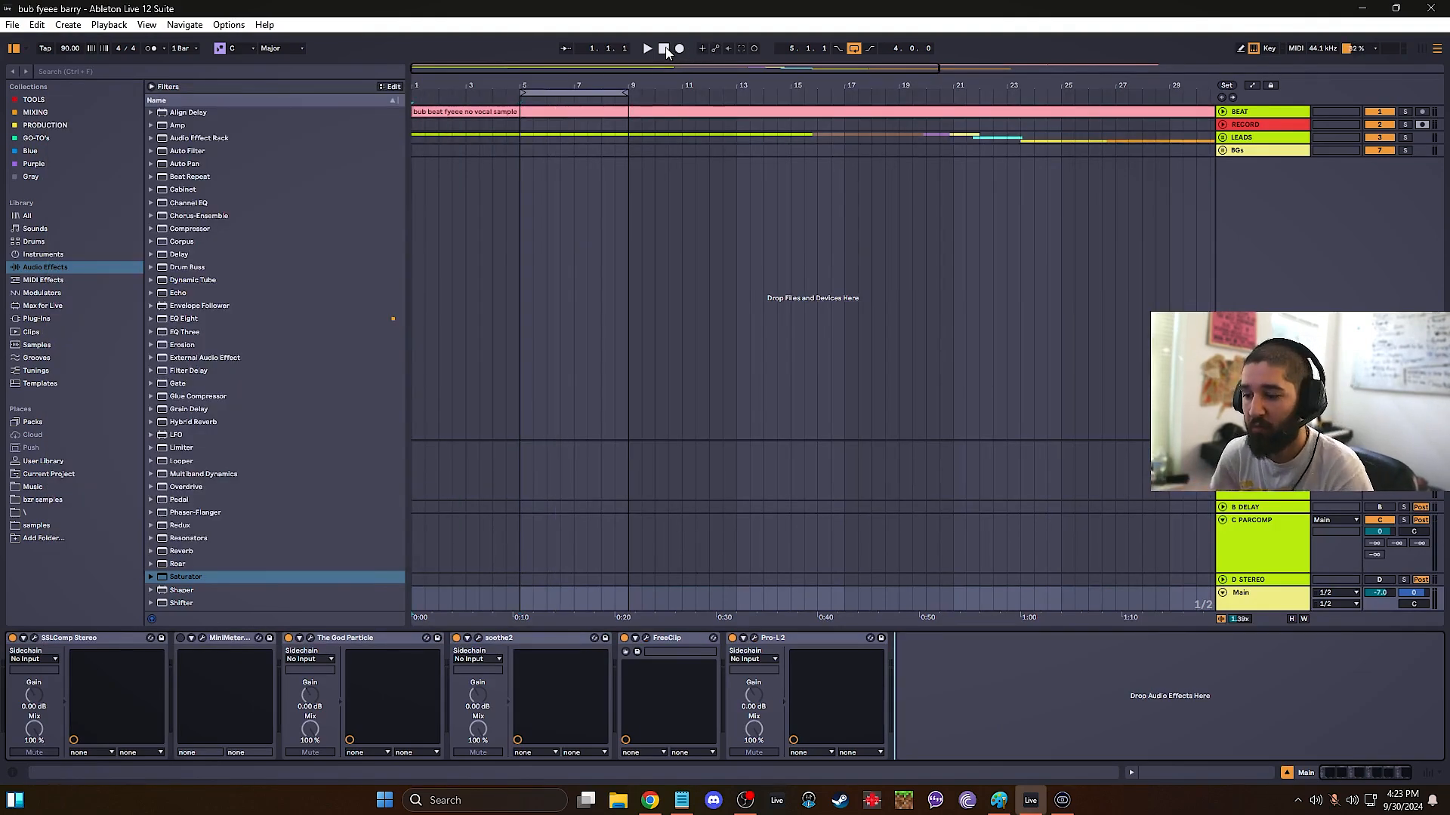